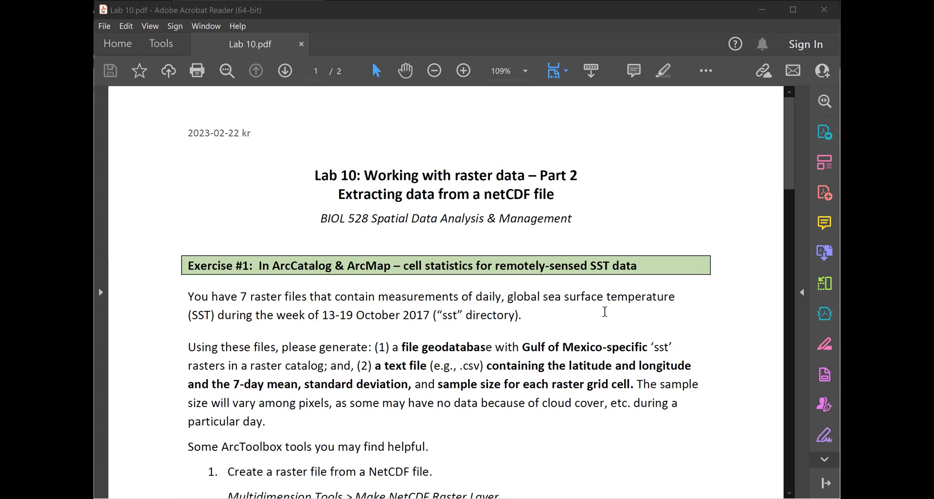
# - Scroll the Lab 10 handout from Exercise #1 down to page 2's Exercise #2 and #3 boxes
pyautogui.scroll(-1, 605, 312)
pyautogui.scroll(-1, 605, 312)
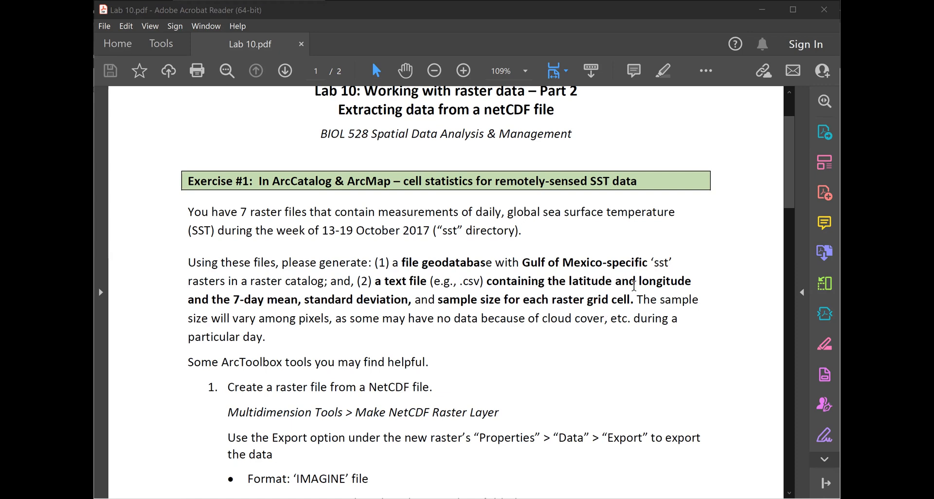
pyautogui.scroll(-5, 416, 358)
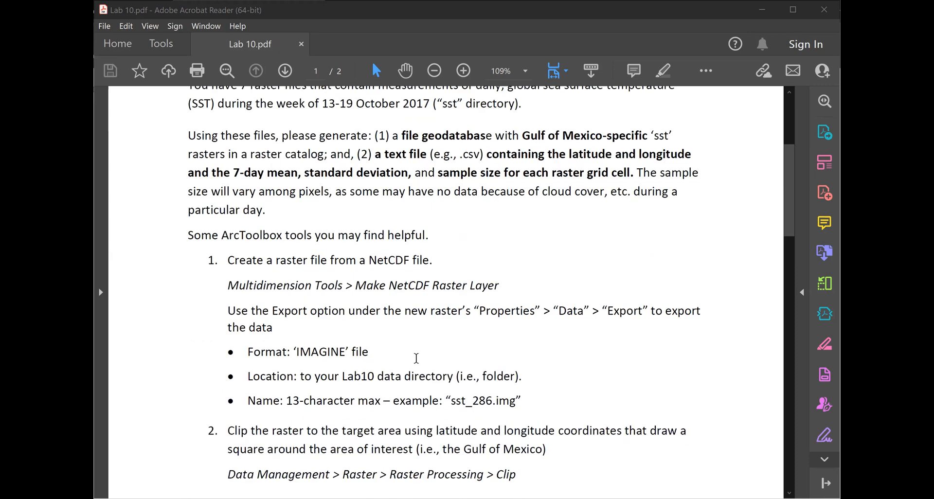
pyautogui.scroll(-7, 417, 357)
pyautogui.scroll(-8, 418, 357)
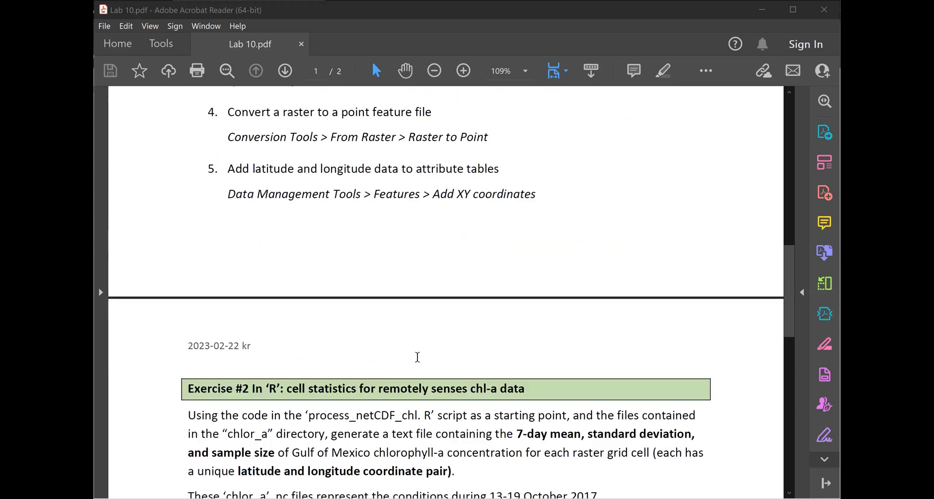
pyautogui.scroll(-10, 417, 357)
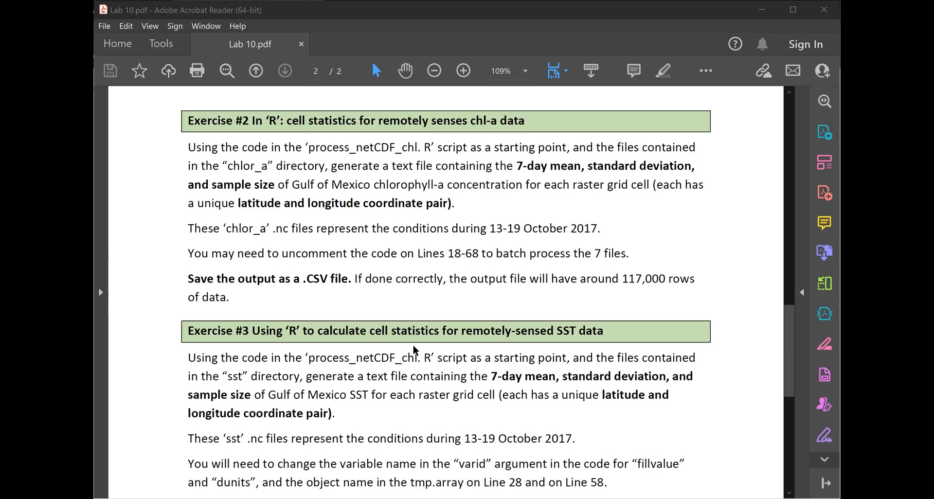
# - Scroll down to the Assignment box listing the files to submit on Moodle, then back up
pyautogui.scroll(-5, 443, 389)
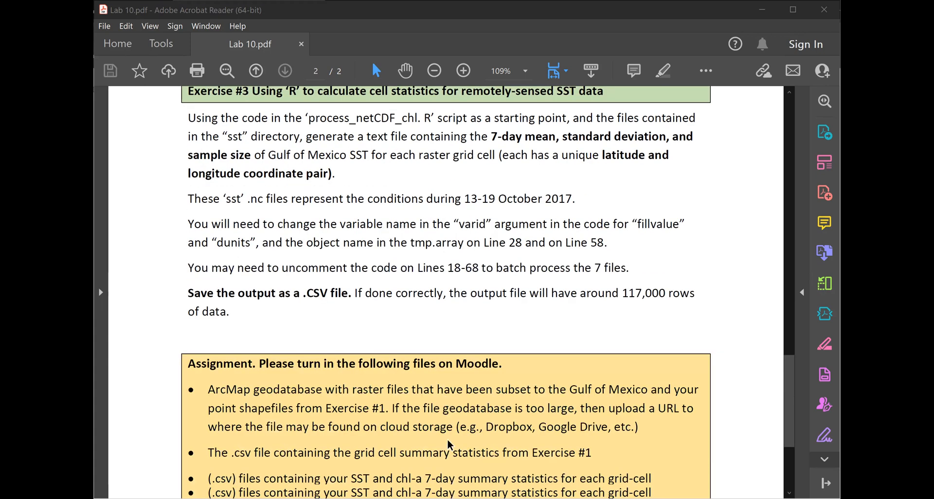
pyautogui.scroll(-2, 449, 444)
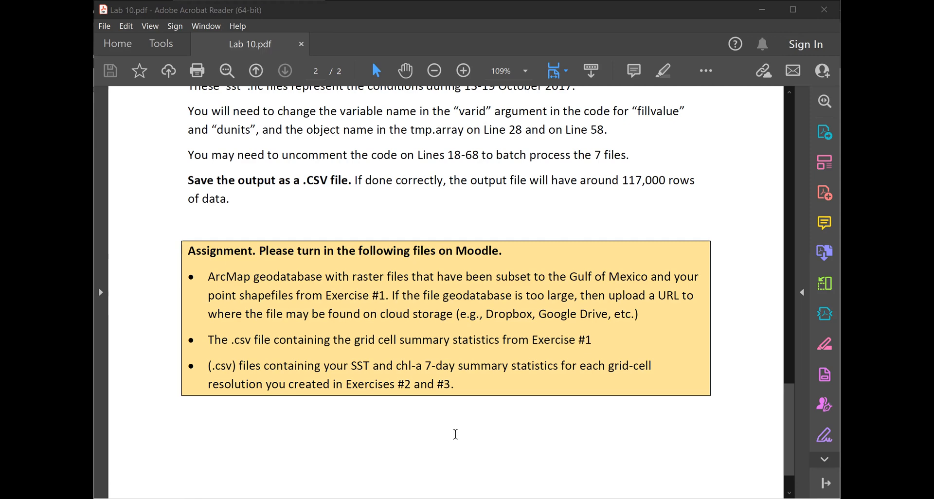
pyautogui.scroll(5, 451, 88)
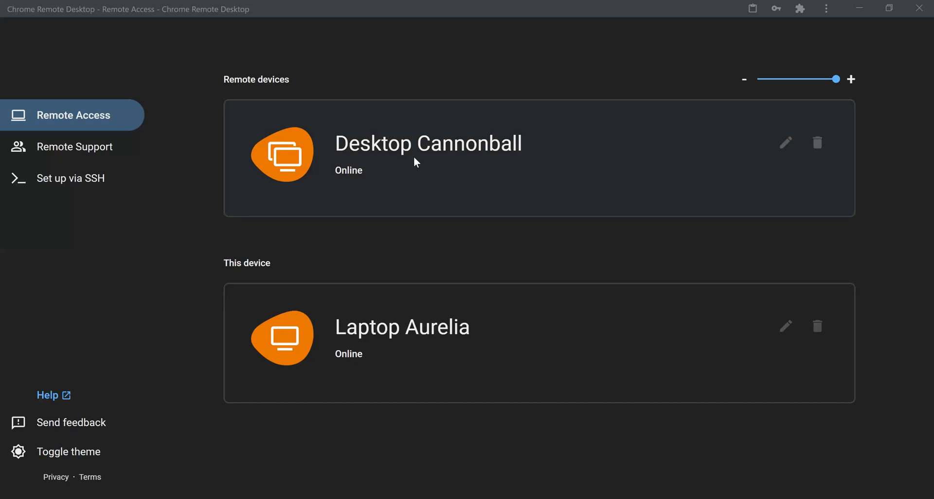
# - Try connecting to Desktop Cannonball by entering the access PIN, then back out after the failed attempts
pyautogui.click(415, 160)
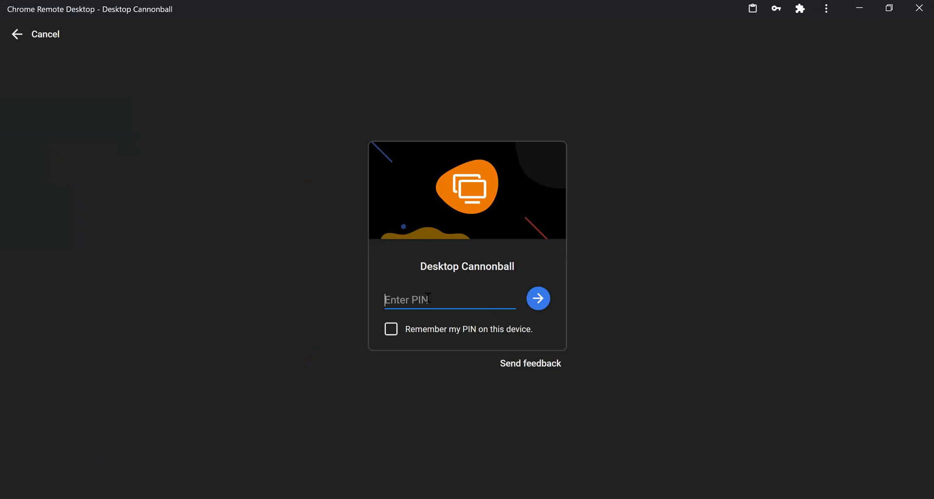
pyautogui.click(24, 37)
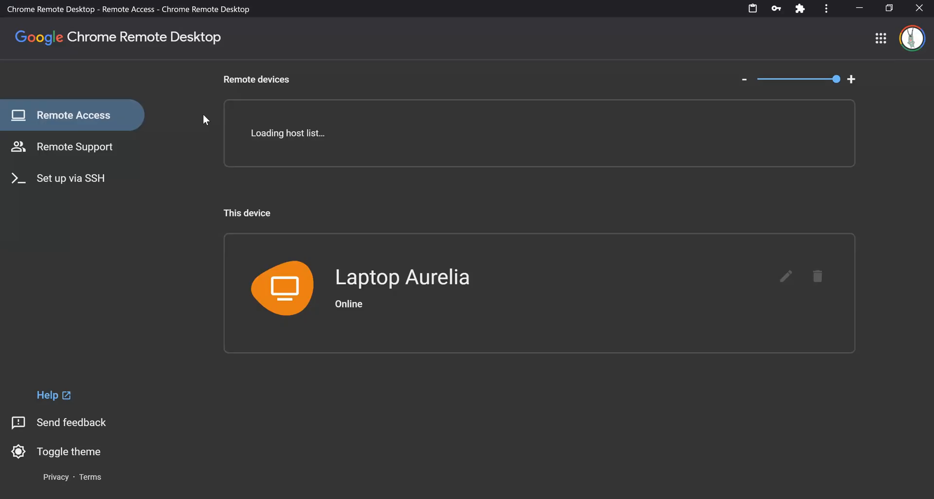
pyautogui.click(513, 313)
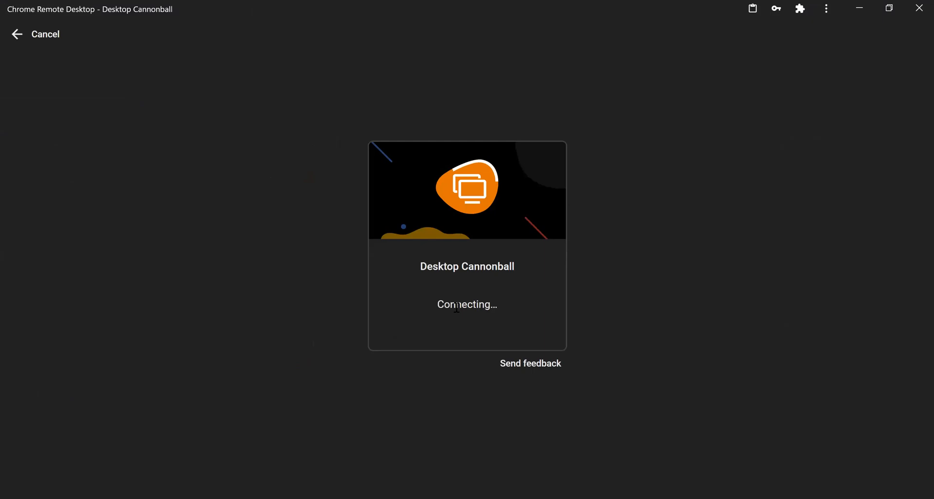
pyautogui.click(538, 302)
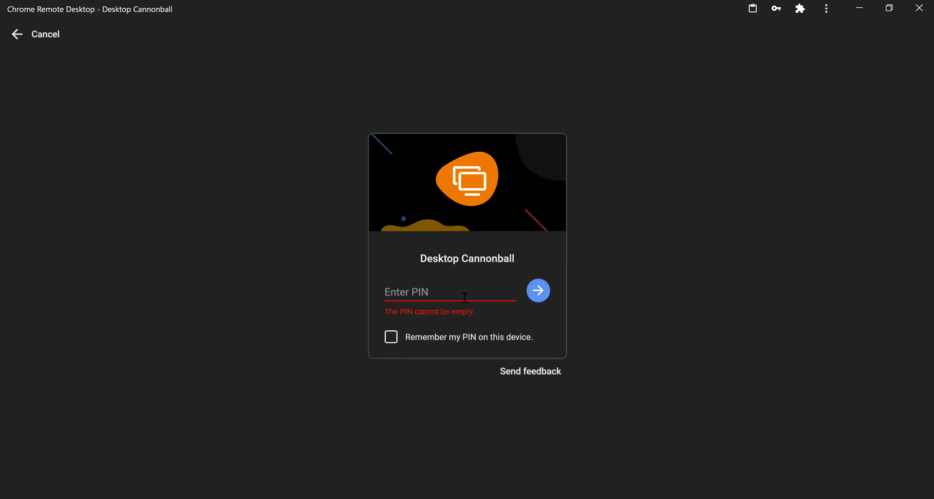
pyautogui.click(444, 290)
pyautogui.write('12')
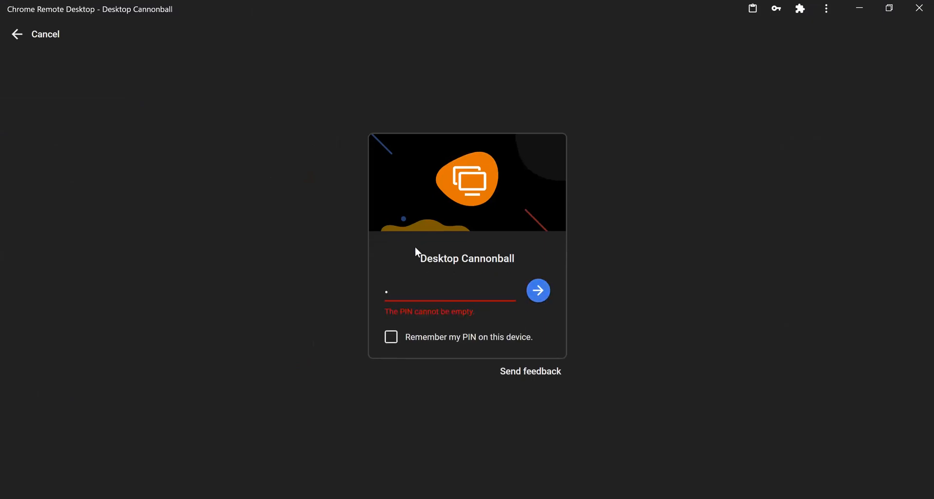
pyautogui.write('3456')
pyautogui.click(535, 290)
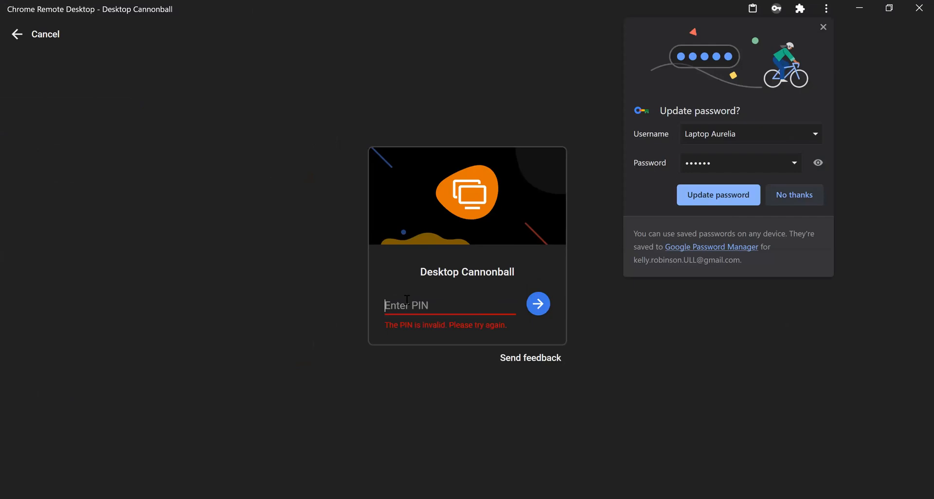
pyautogui.click(407, 301)
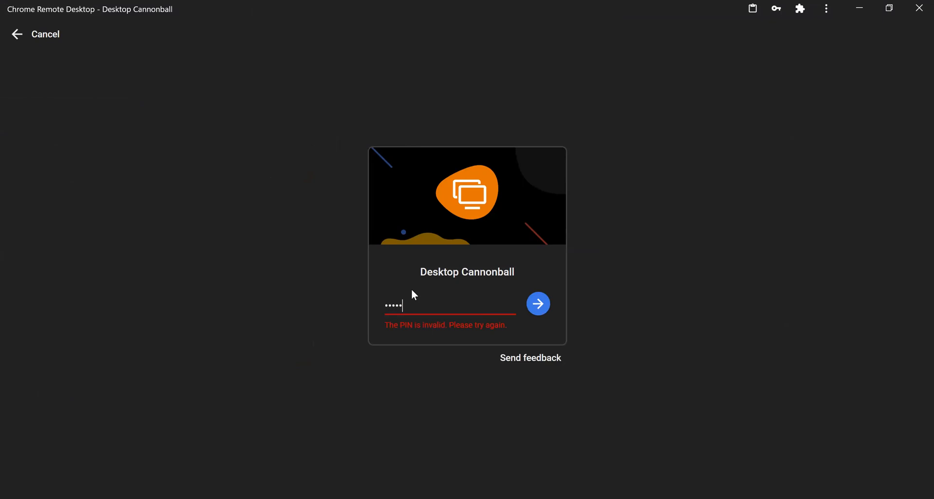
pyautogui.click(538, 304)
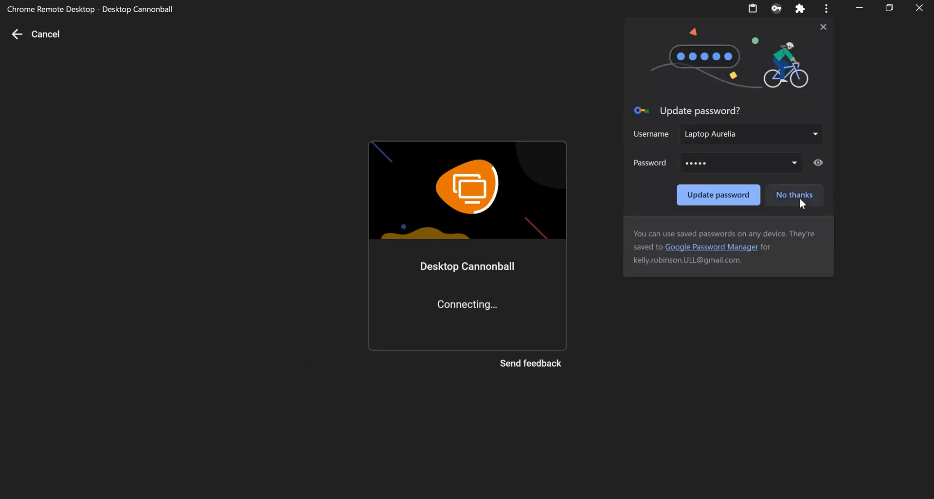
pyautogui.click(19, 35)
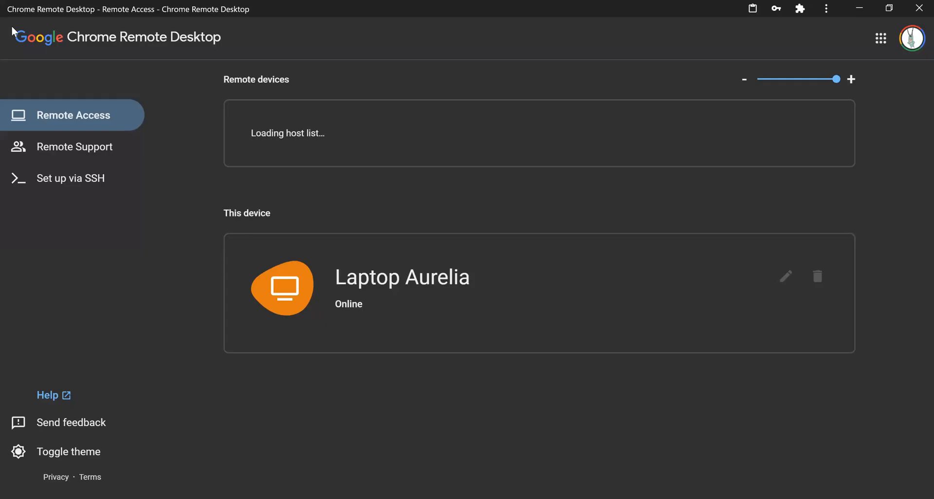
# - Reconnect to Desktop Cannonball with Remember my PIN ticked, opening the remote ArcMap session
pyautogui.click(351, 144)
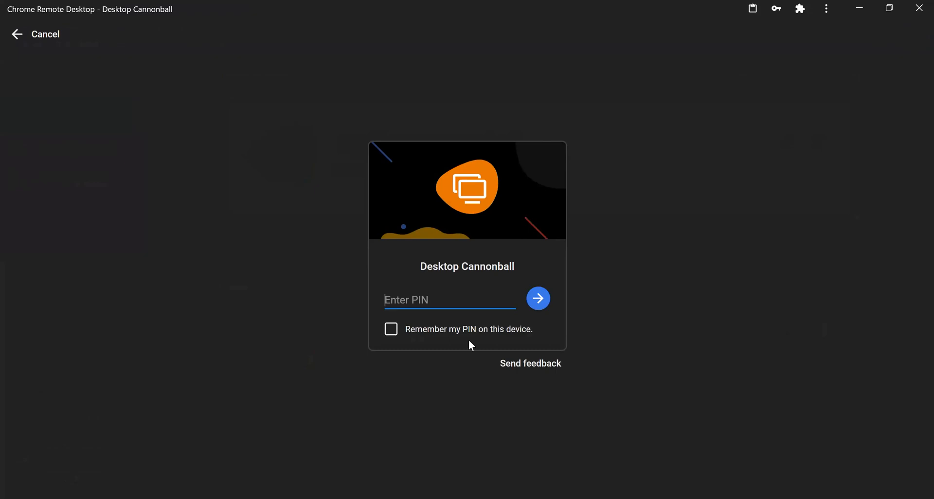
pyautogui.click(395, 335)
pyautogui.click(541, 299)
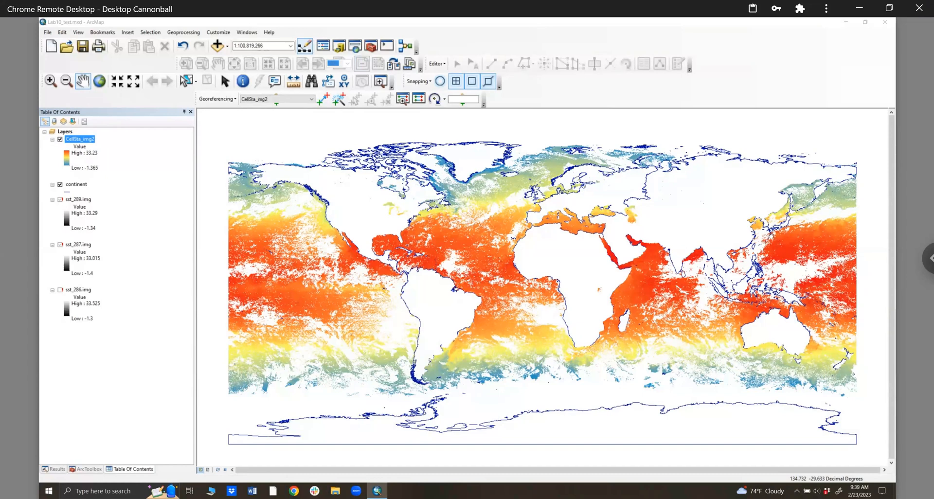
# - Zoom into a small patch of SST cells, then step back twice to the full world extent
pyautogui.click(50, 82)
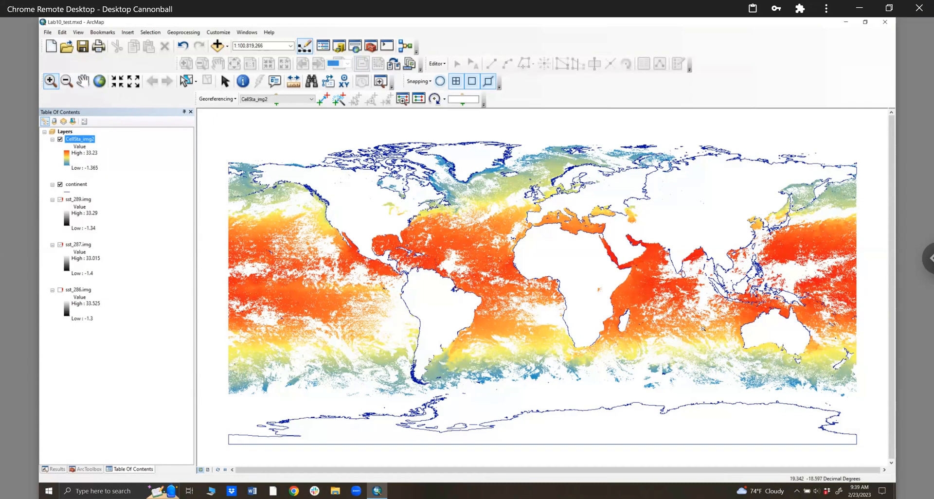
pyautogui.moveTo(772, 271); pyautogui.dragTo(796, 291)
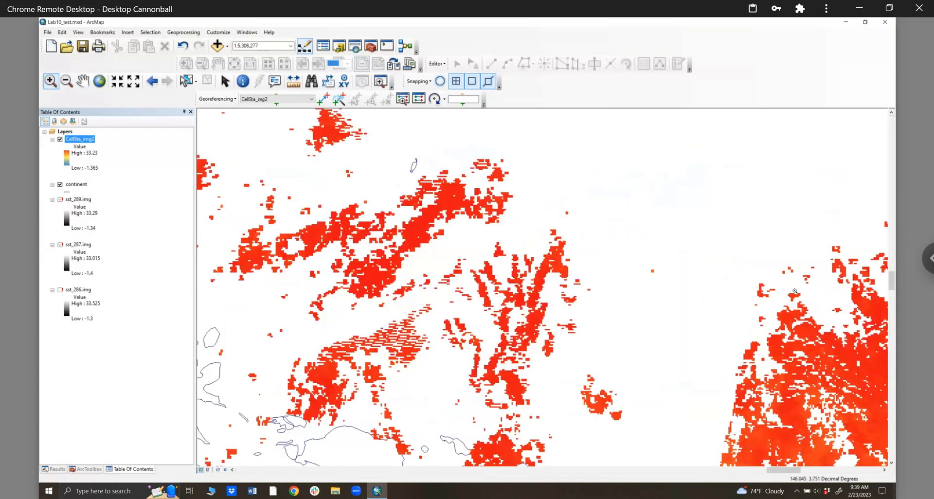
pyautogui.moveTo(405, 122); pyautogui.dragTo(707, 373)
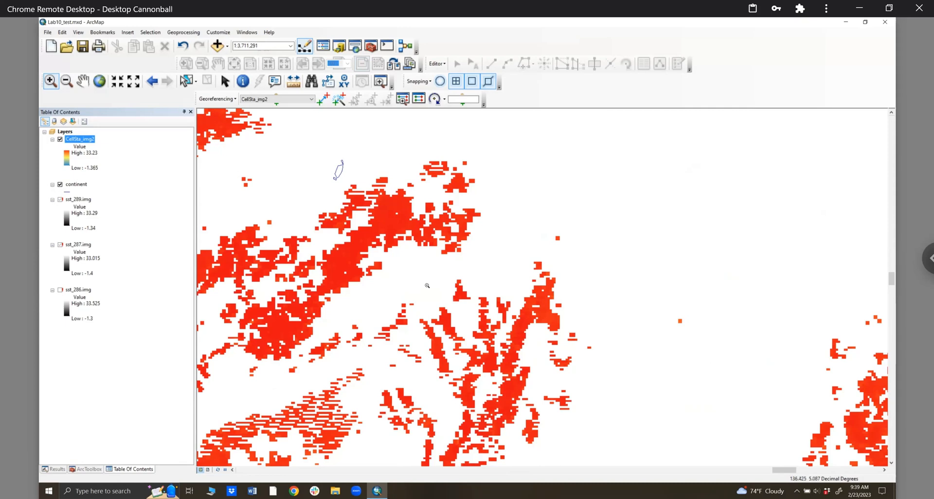
pyautogui.click(151, 82)
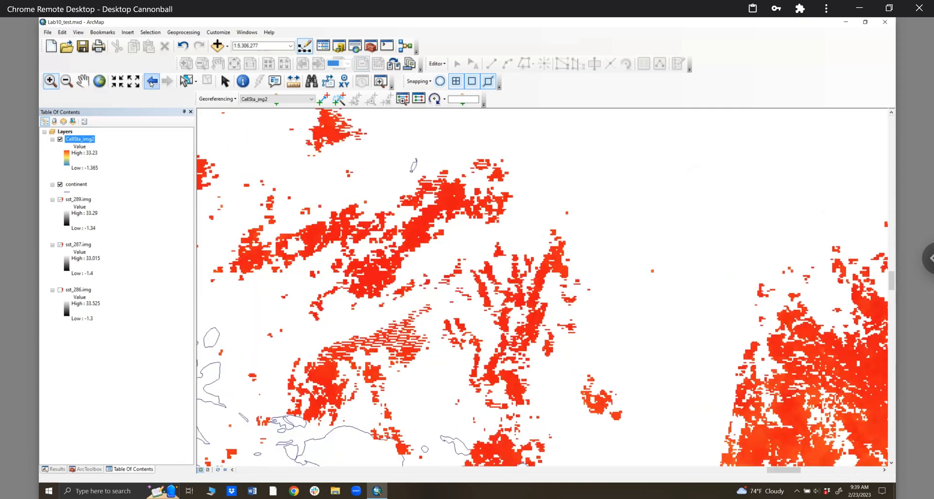
pyautogui.click(151, 81)
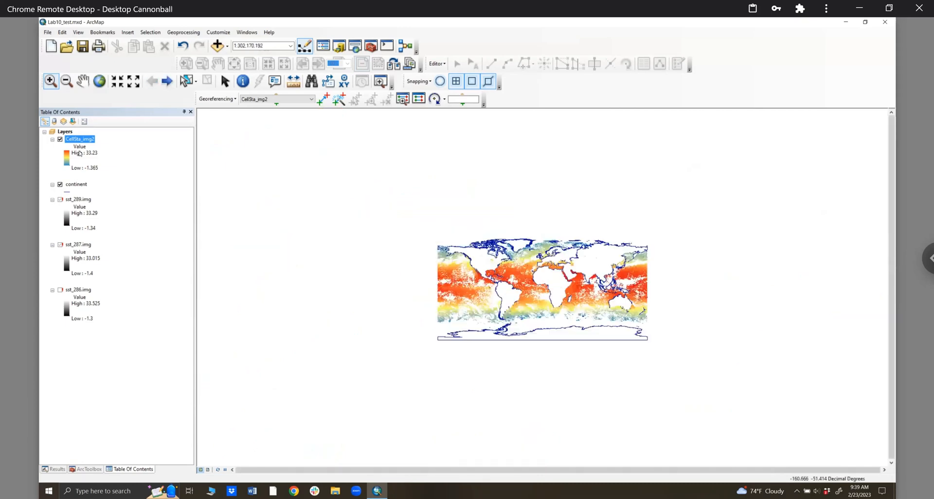
# - Zoom the map to the full extent of the CellSta_img2 layer
pyautogui.rightClick(75, 140)
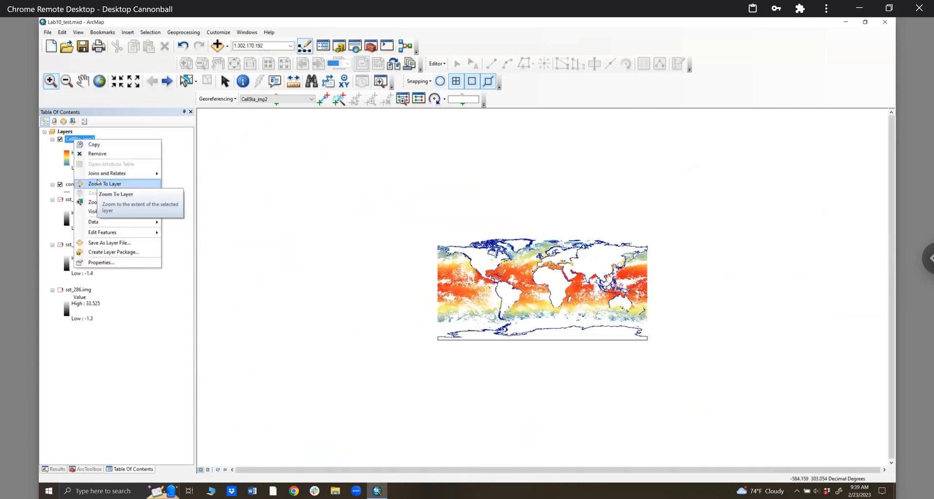
pyautogui.click(98, 183)
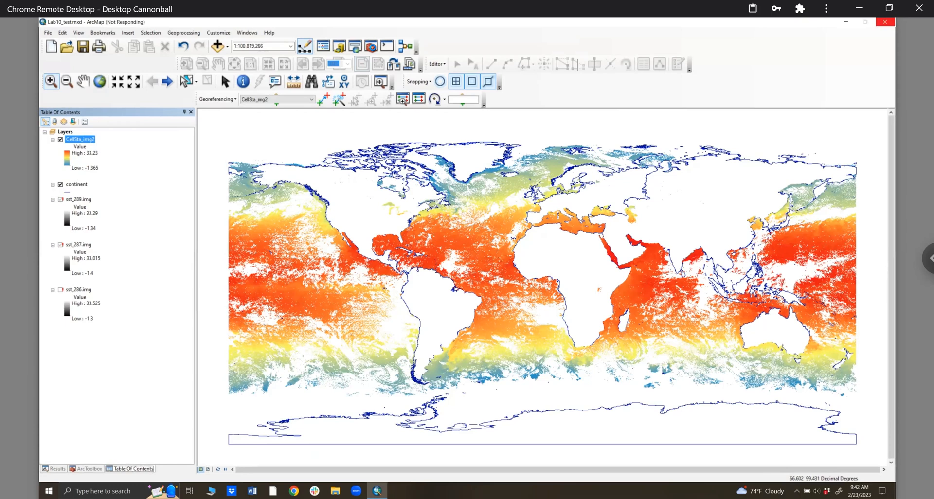
# - In ArcToolbox, collapse Spatial Analyst and expand Data Management > Raster > Raster Processing to reach Clip
pyautogui.click(371, 47)
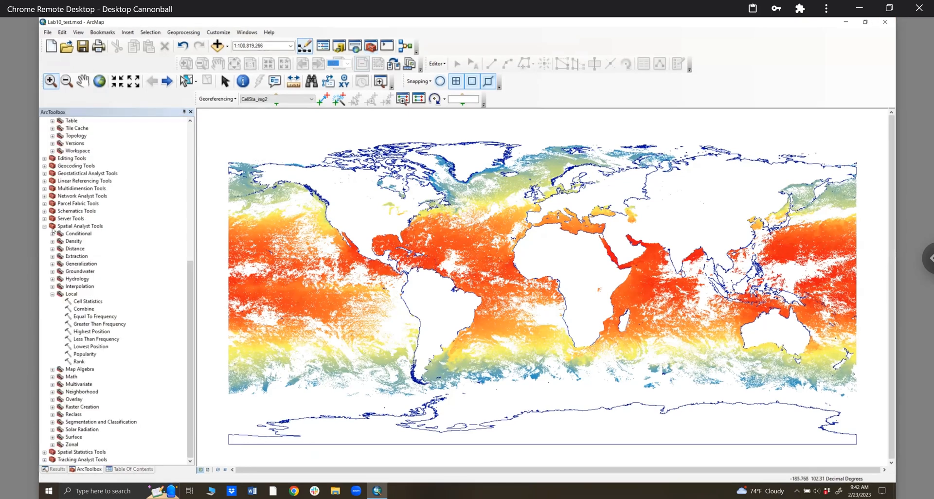
pyautogui.click(44, 226)
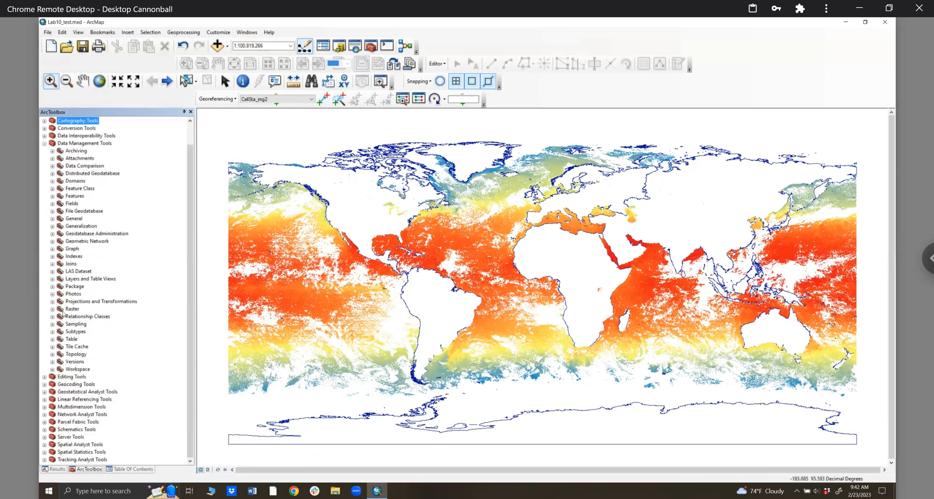
pyautogui.click(52, 309)
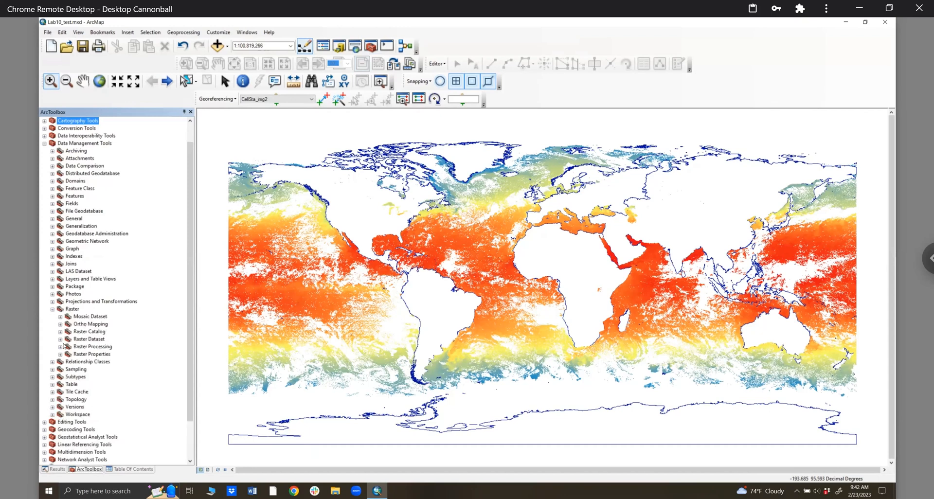
pyautogui.click(60, 346)
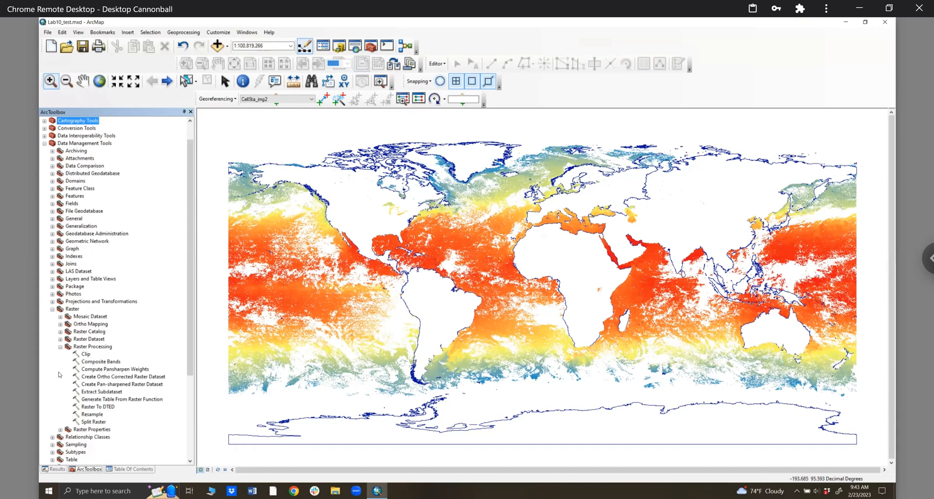
pyautogui.rightClick(85, 355)
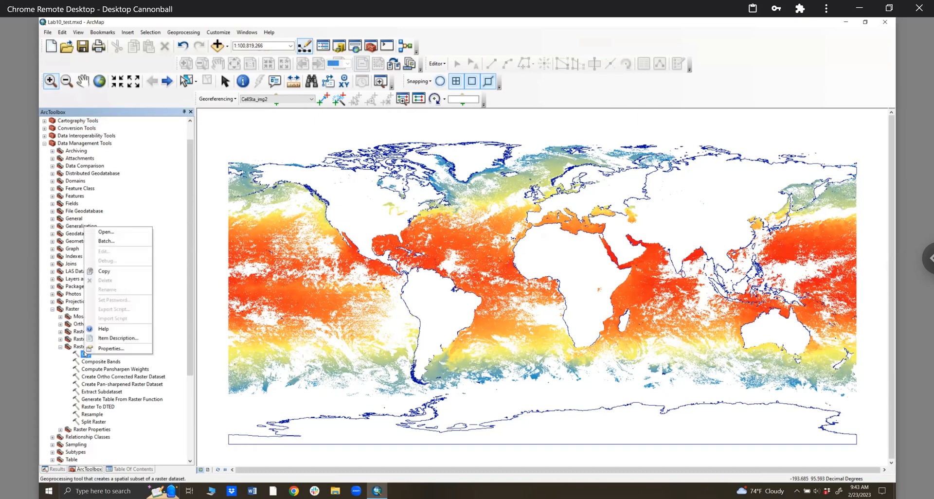
# - Open Clip with CellSta_img2 as input, review the output extent and CellSta_img2_Clip output, then cancel
pyautogui.click(111, 234)
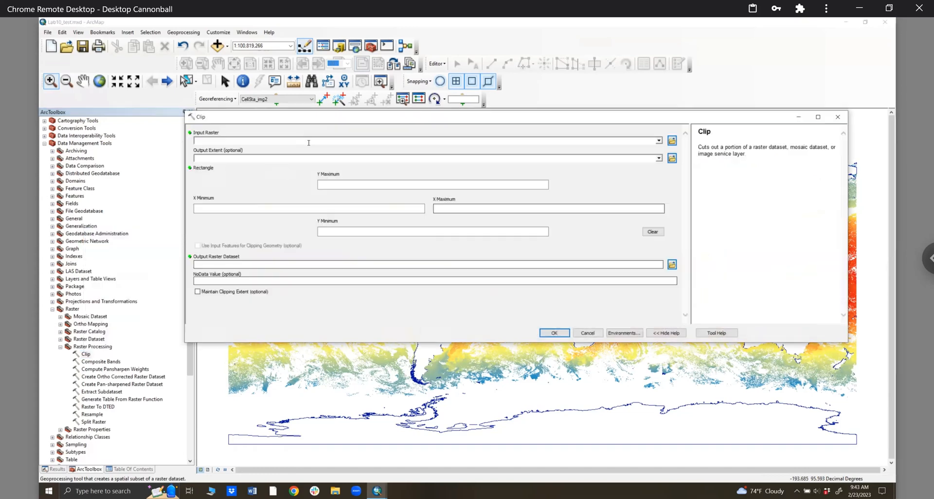
pyautogui.click(660, 141)
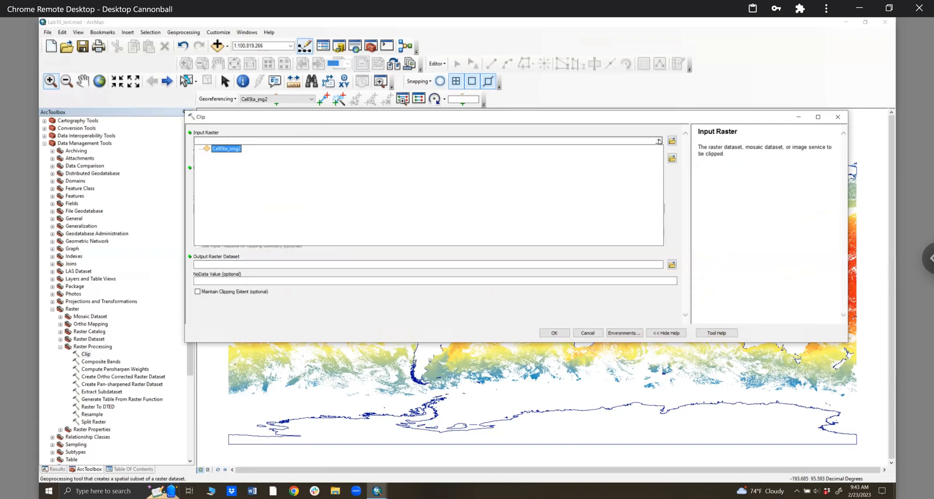
pyautogui.click(222, 148)
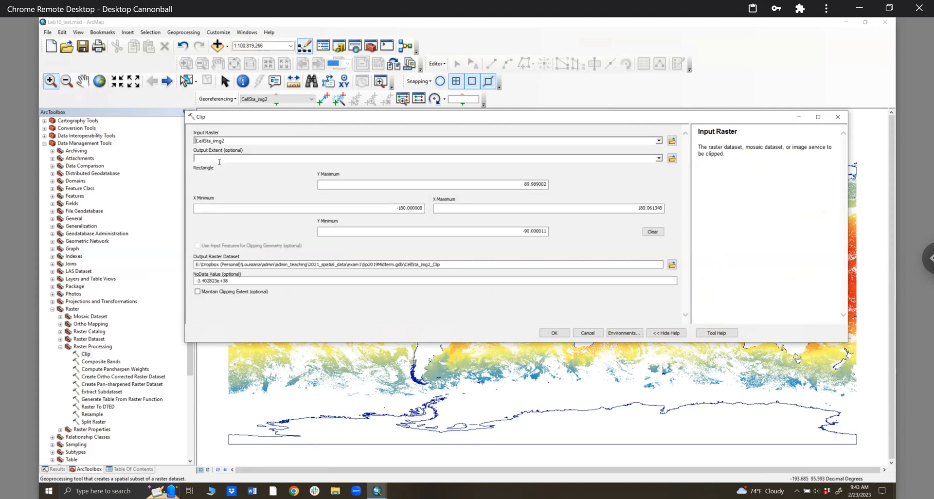
pyautogui.click(219, 158)
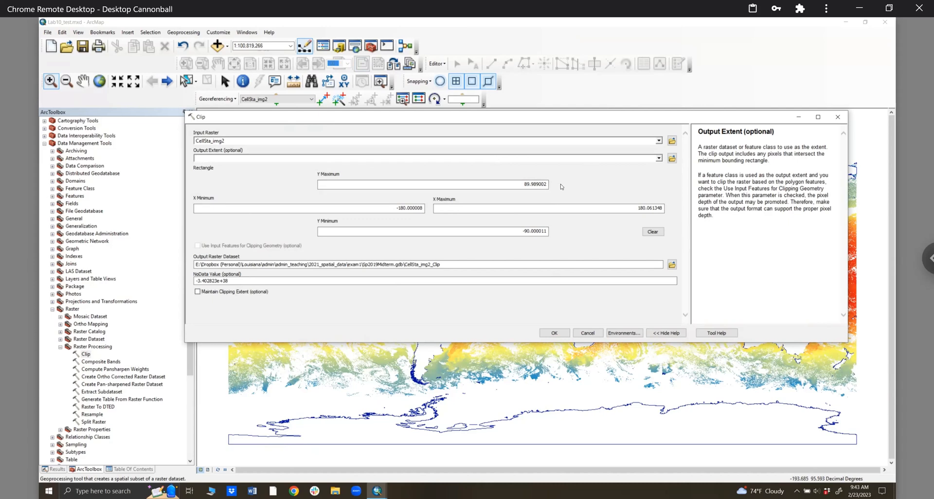
pyautogui.click(469, 266)
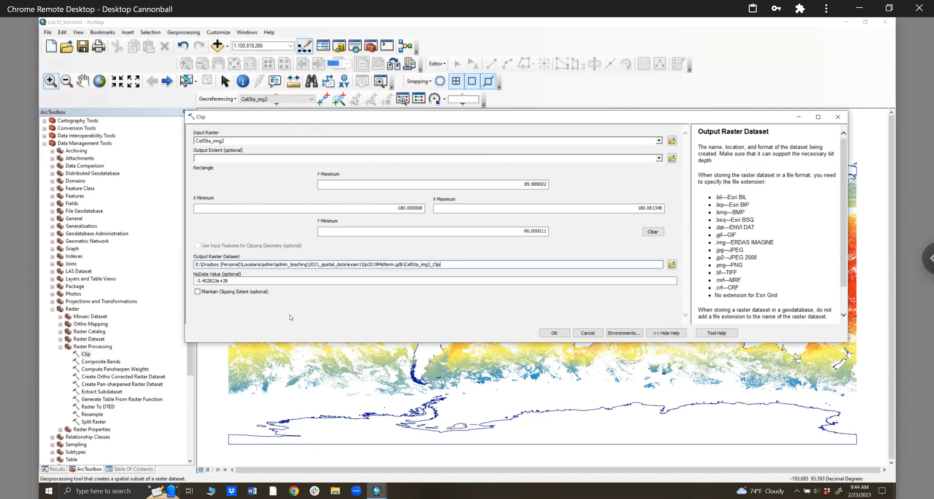
pyautogui.click(588, 333)
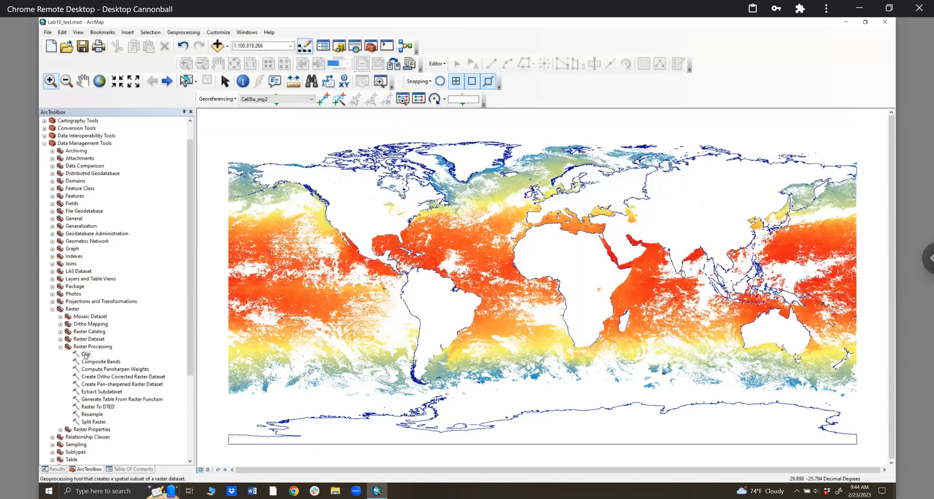
# - Open the Clip tool in batch mode and shrink the help panel to widen the grid
pyautogui.rightClick(88, 354)
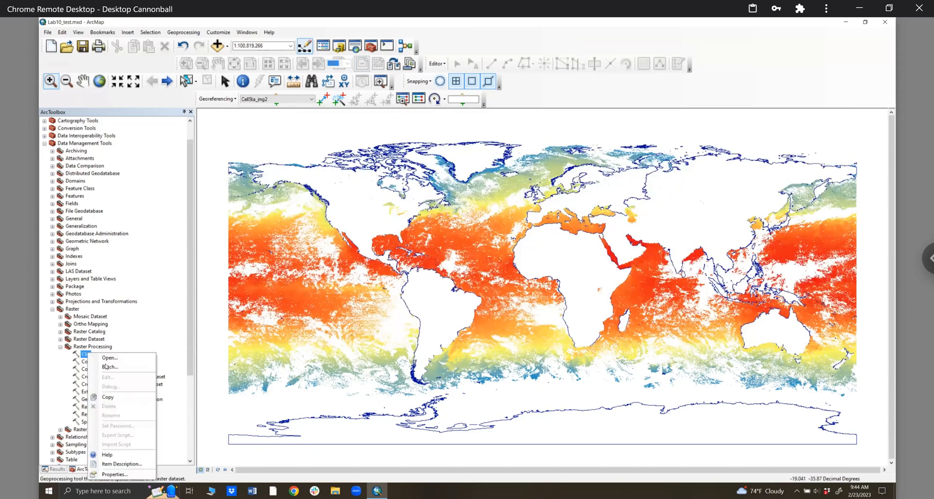
pyautogui.rightClick(86, 354)
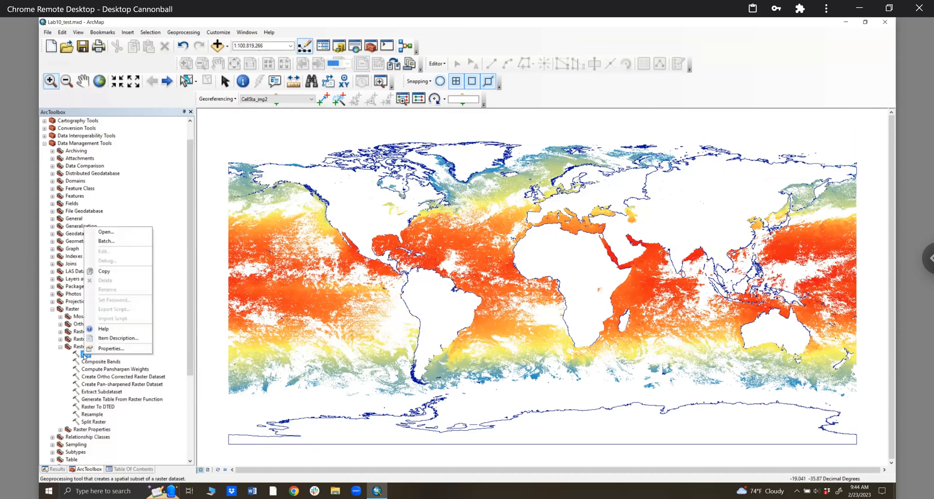
pyautogui.click(121, 241)
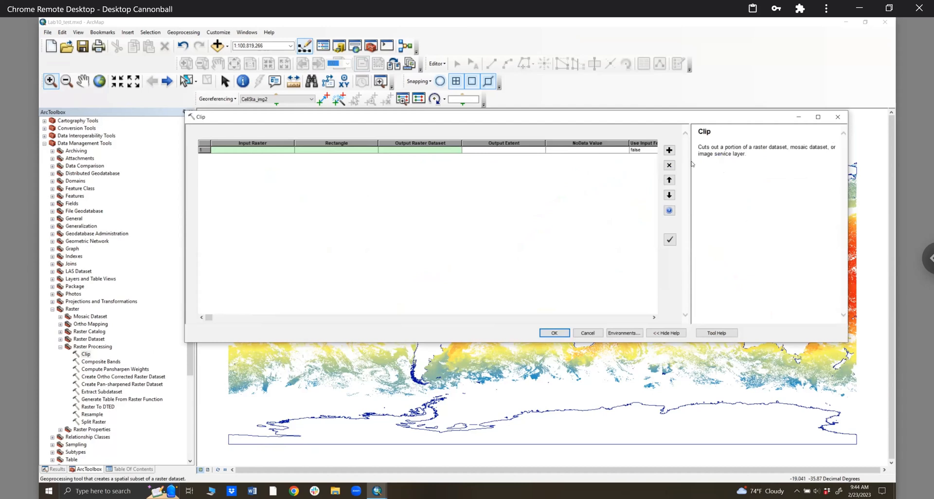
pyautogui.moveTo(842, 164); pyautogui.dragTo(807, 170)
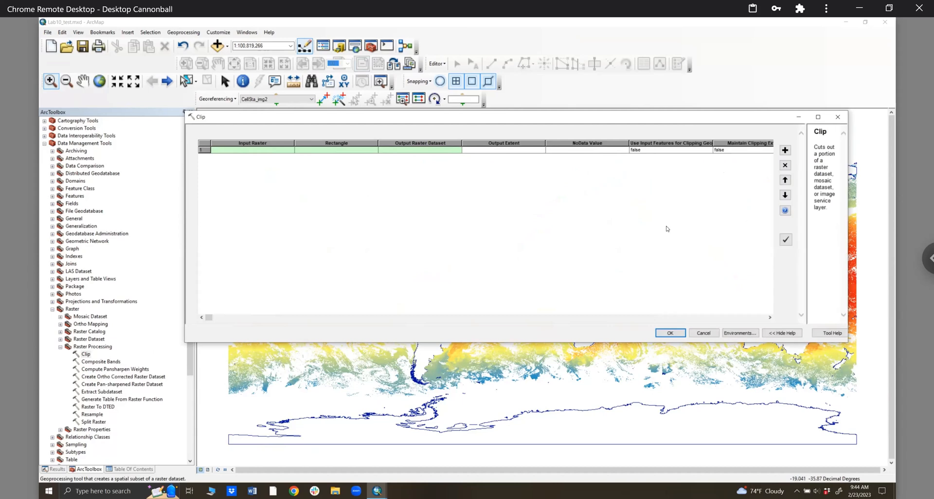
# - Set the first batch row's Input Raster to CellSta_img2
pyautogui.click(266, 152)
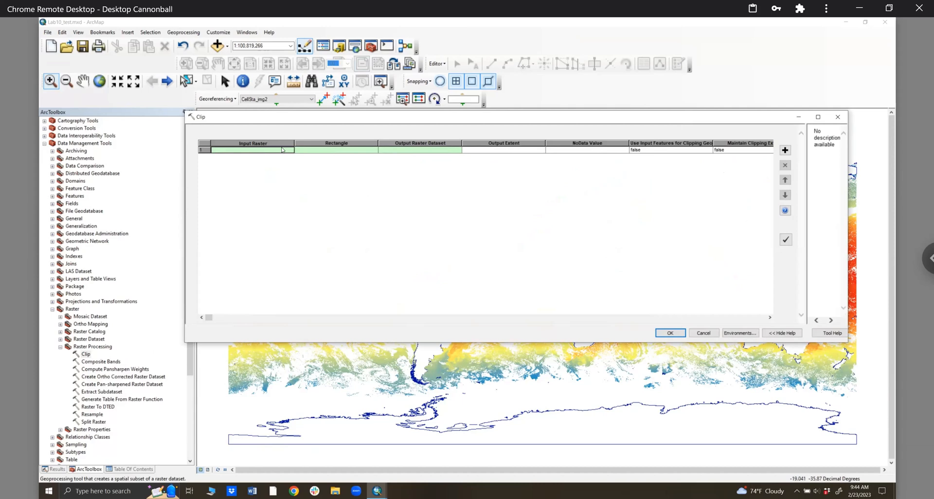
pyautogui.rightClick(323, 158)
pyautogui.click(307, 156)
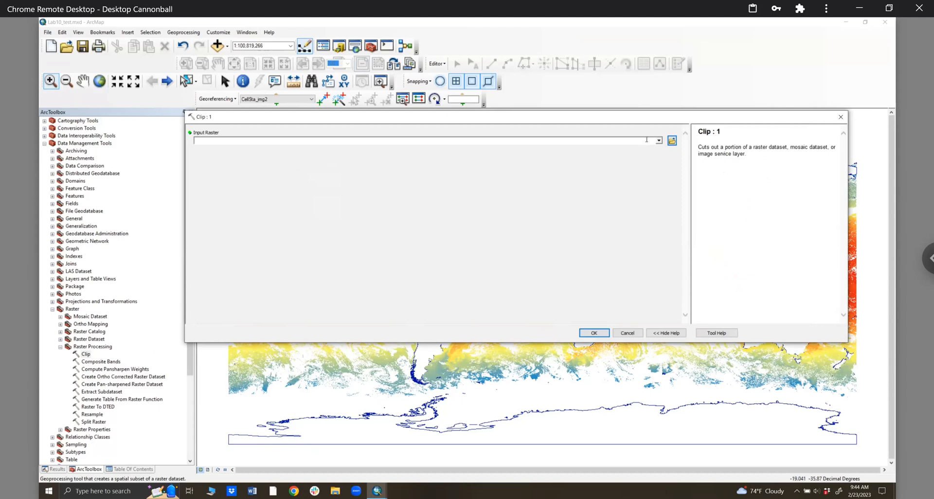
pyautogui.click(216, 143)
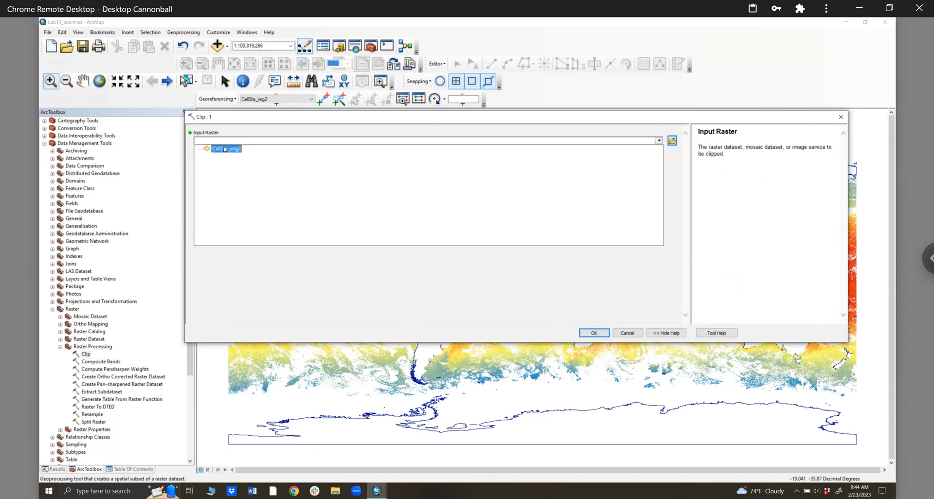
pyautogui.click(589, 333)
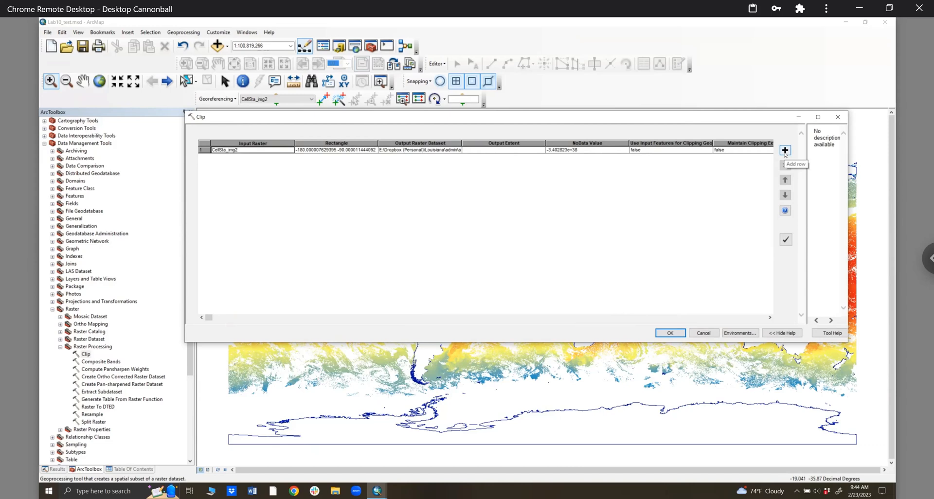
# - Add a second empty row, inspect row 1's extent and NoData entries, and widen the Rectangle column
pyautogui.click(785, 151)
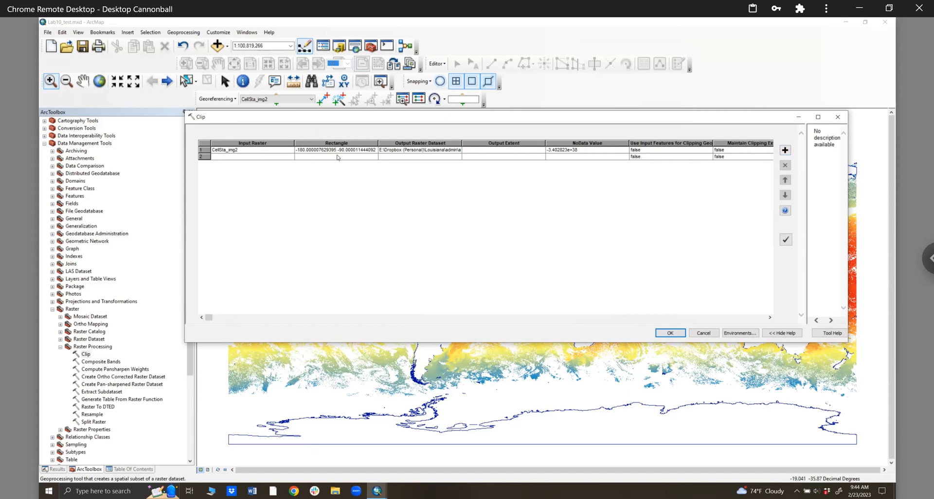
pyautogui.click(504, 152)
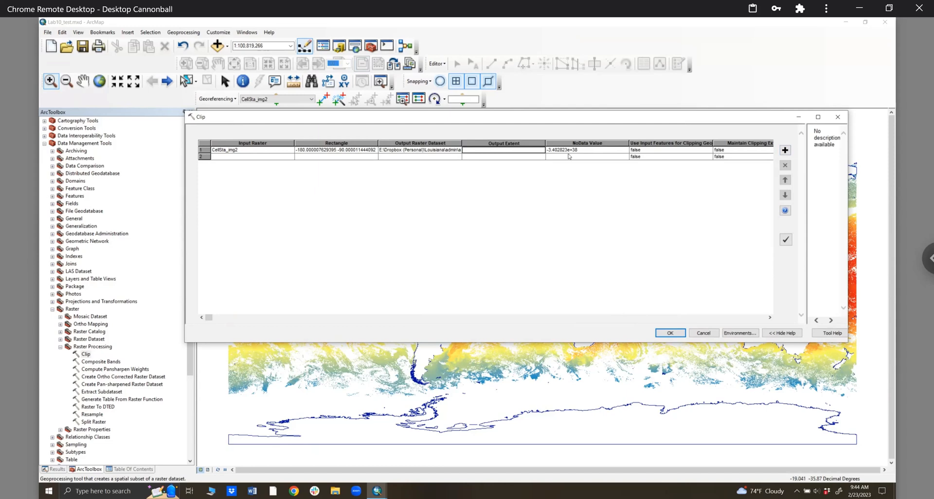
pyautogui.click(626, 152)
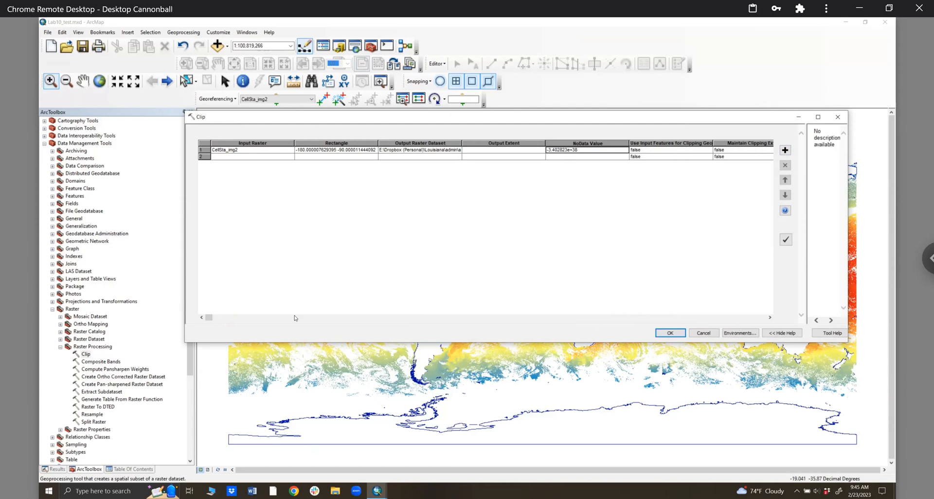
pyautogui.click(770, 317)
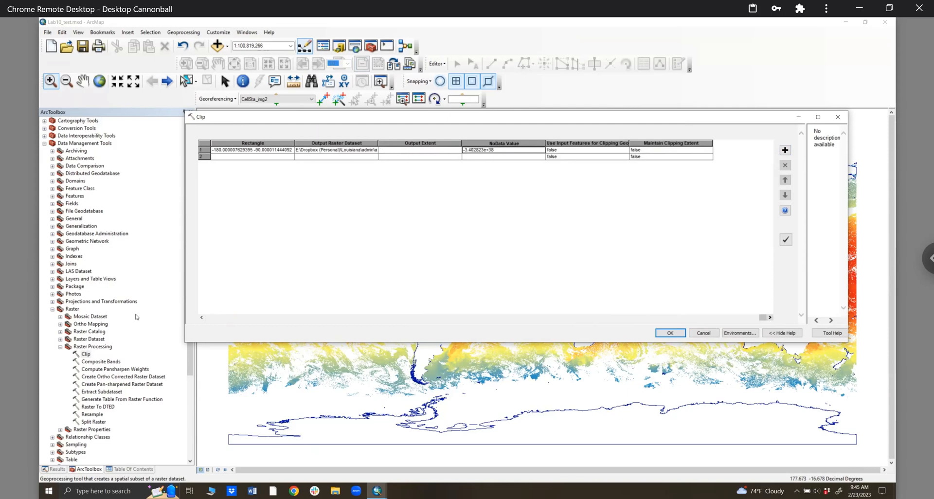
pyautogui.click(201, 318)
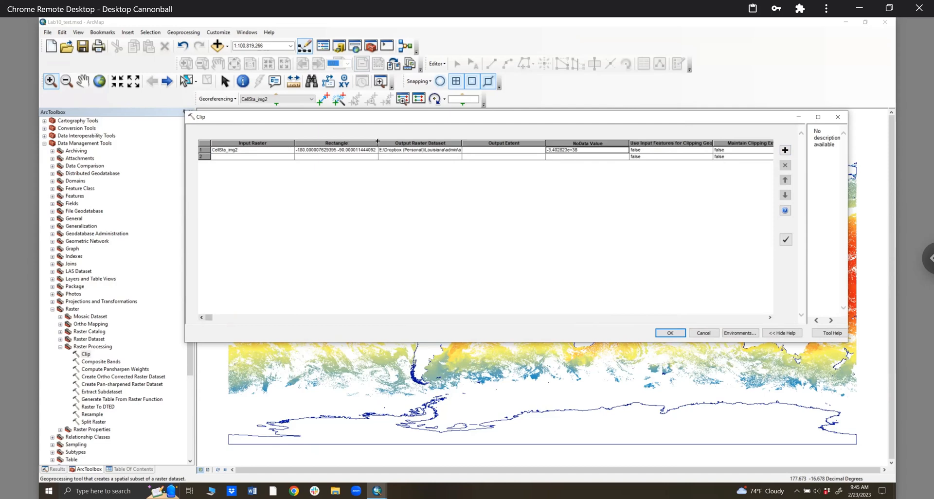
pyautogui.moveTo(378, 143); pyautogui.dragTo(461, 144)
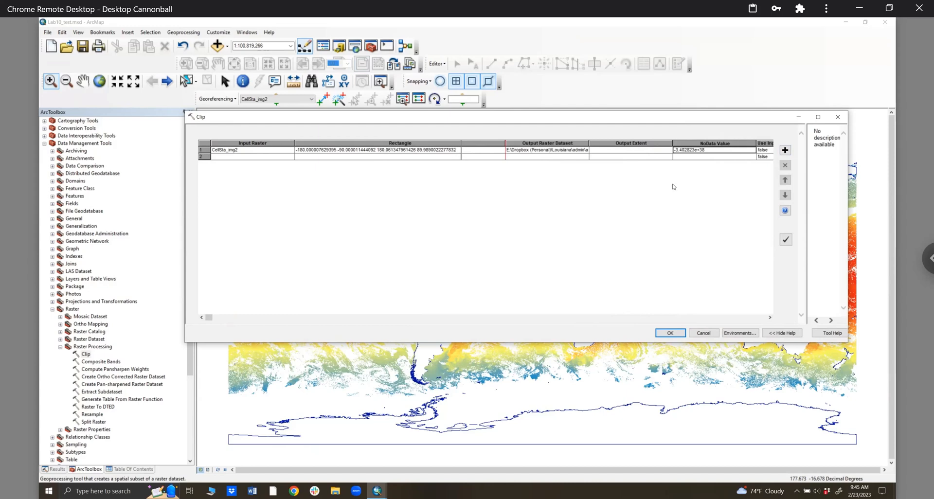
pyautogui.rightClick(604, 153)
pyautogui.click(614, 156)
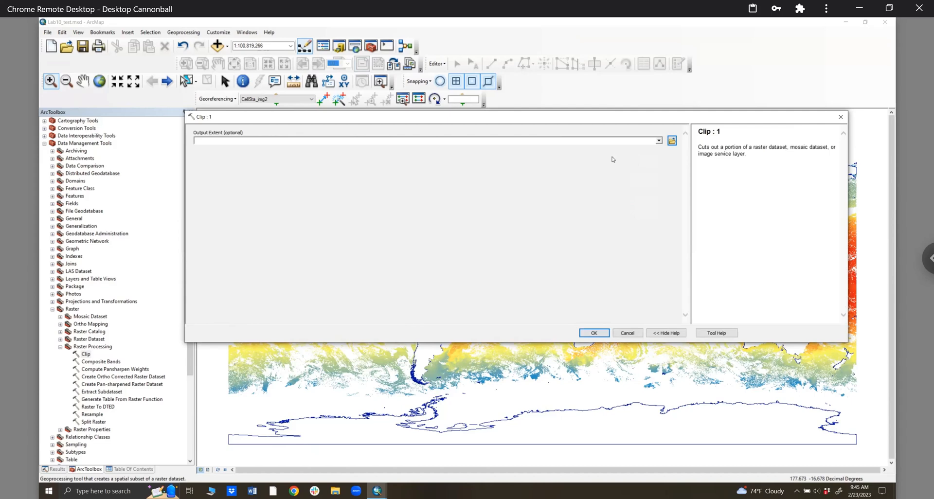
pyautogui.click(628, 333)
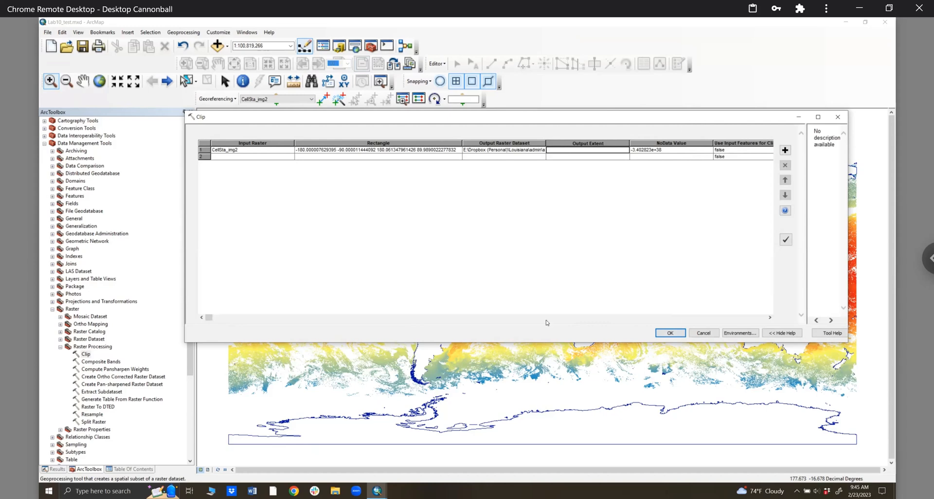
pyautogui.click(728, 318)
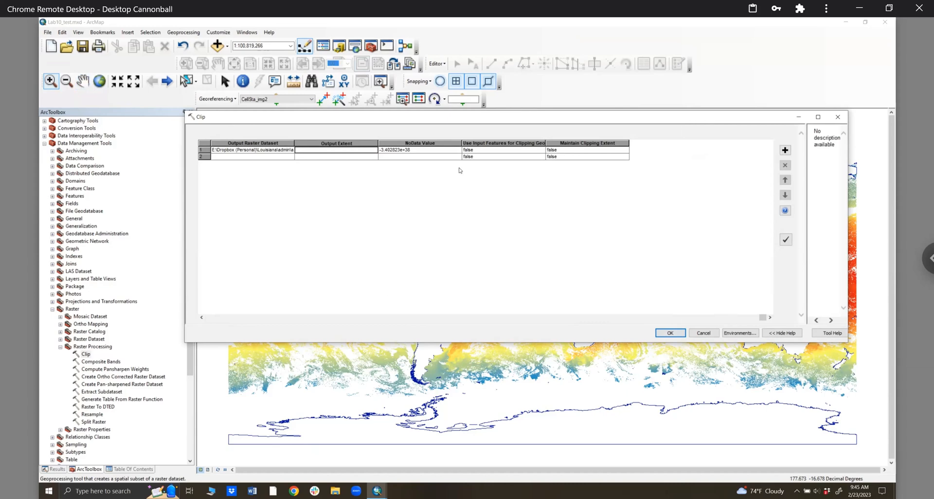
pyautogui.rightClick(351, 161)
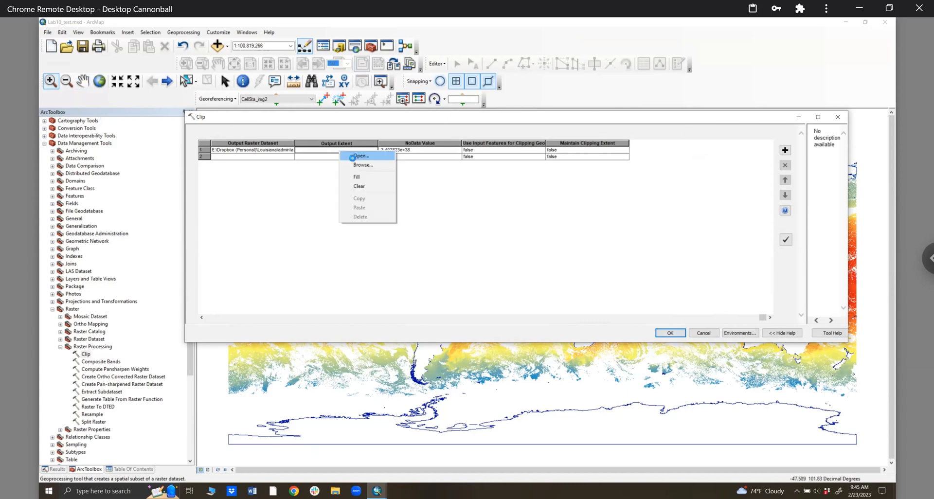
pyautogui.click(360, 155)
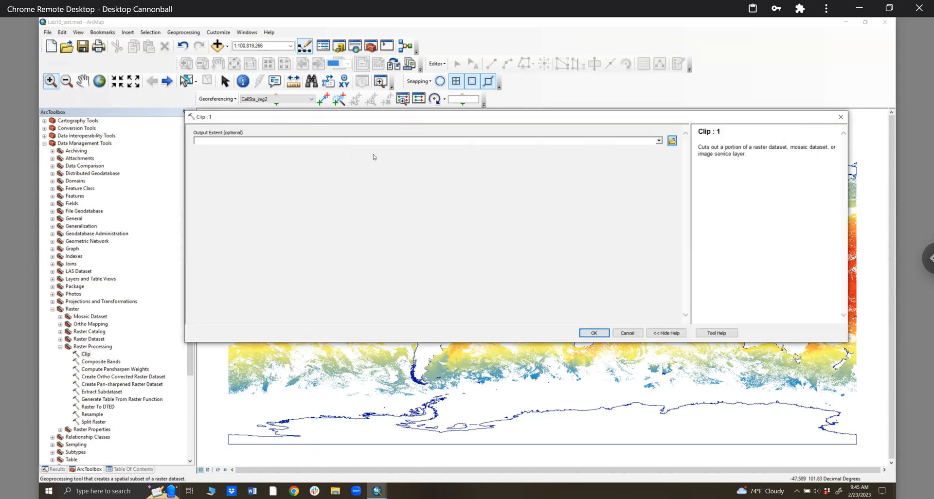
pyautogui.click(658, 141)
pyautogui.click(210, 157)
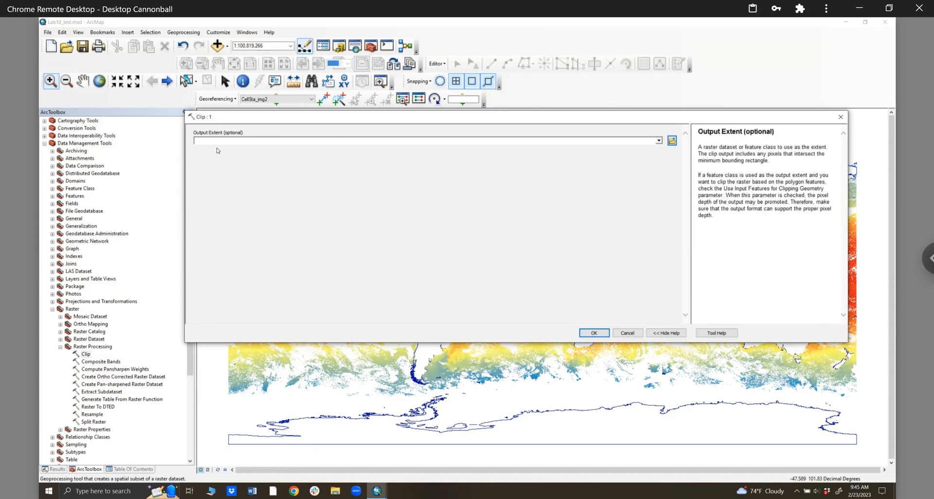
pyautogui.click(841, 117)
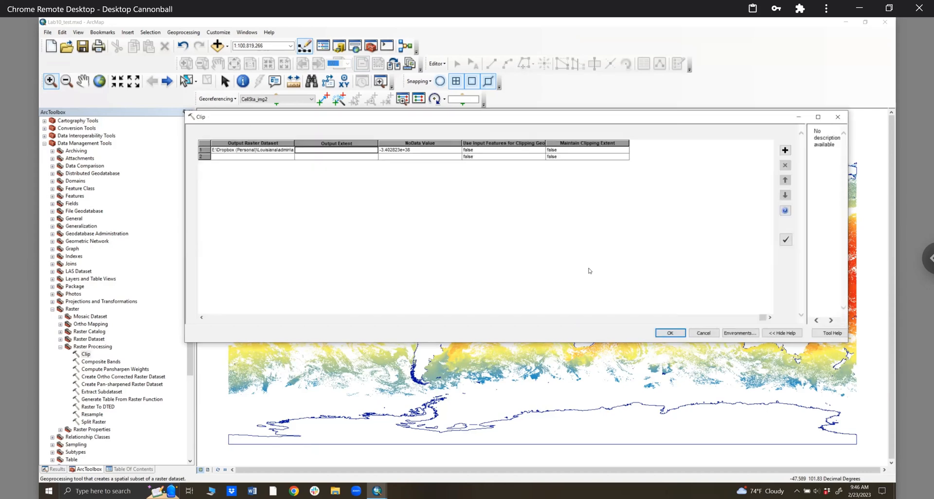
# - Widen the Output Raster Dataset column and rename row 1's output to CellSta_img2_Clip1
pyautogui.click(255, 320)
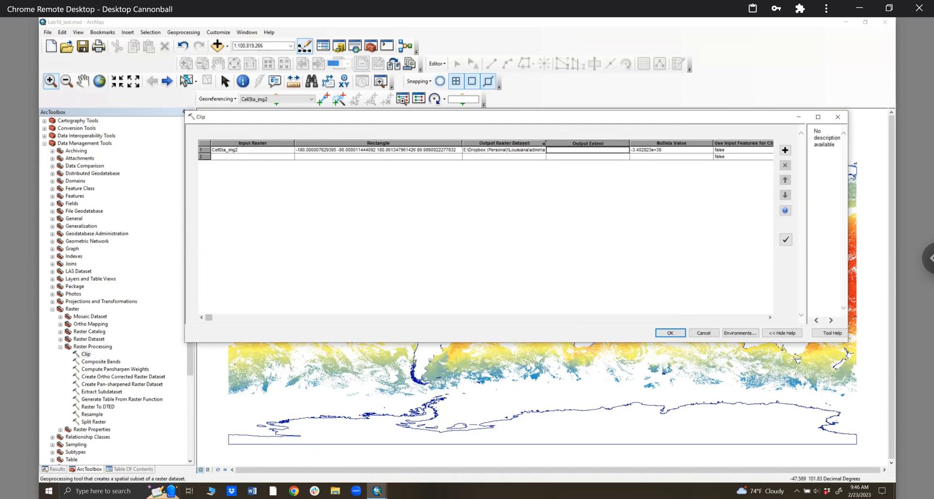
pyautogui.moveTo(546, 143); pyautogui.dragTo(730, 141)
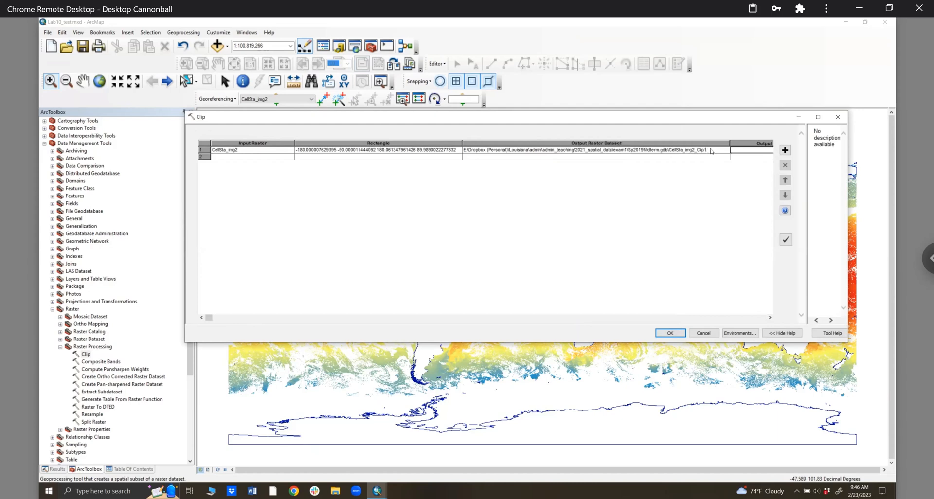
pyautogui.click(704, 151)
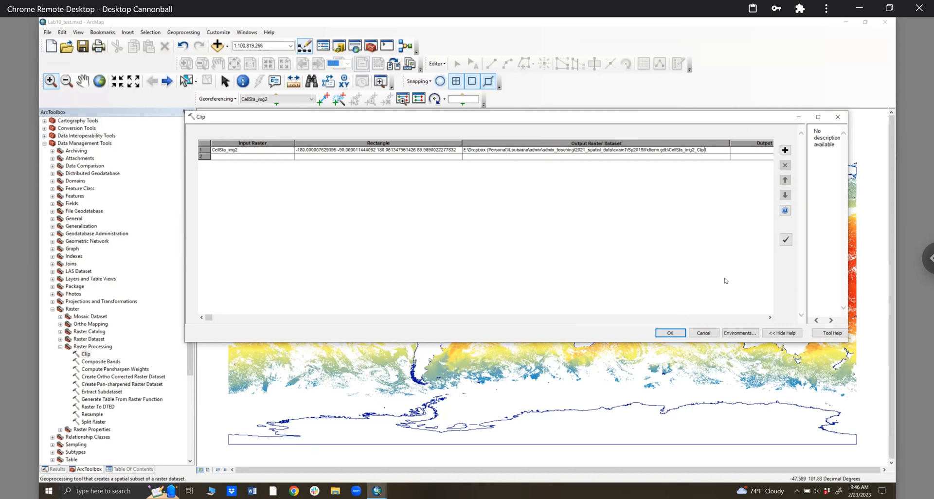
pyautogui.click(682, 322)
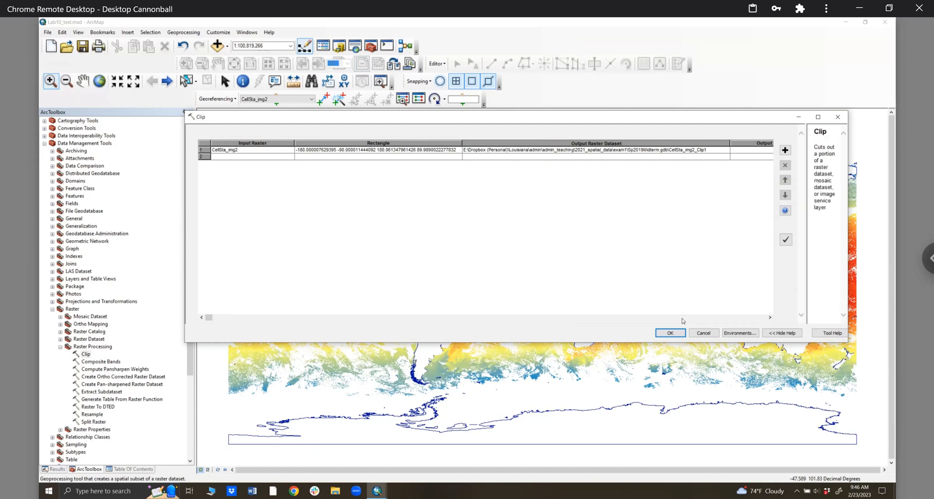
# - Close the batch Clip dialog, switch to Select Elements, and collapse Lab9_data in the Catalog window
pyautogui.click(682, 318)
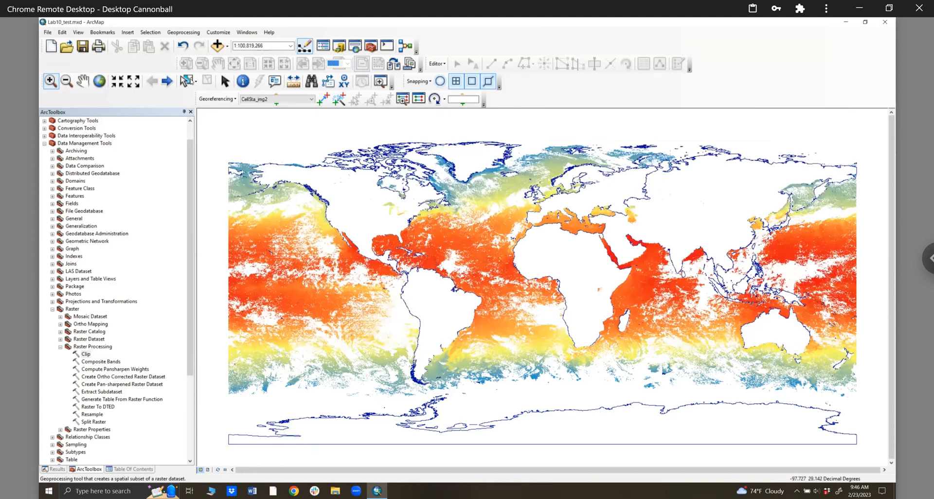
pyautogui.click(226, 84)
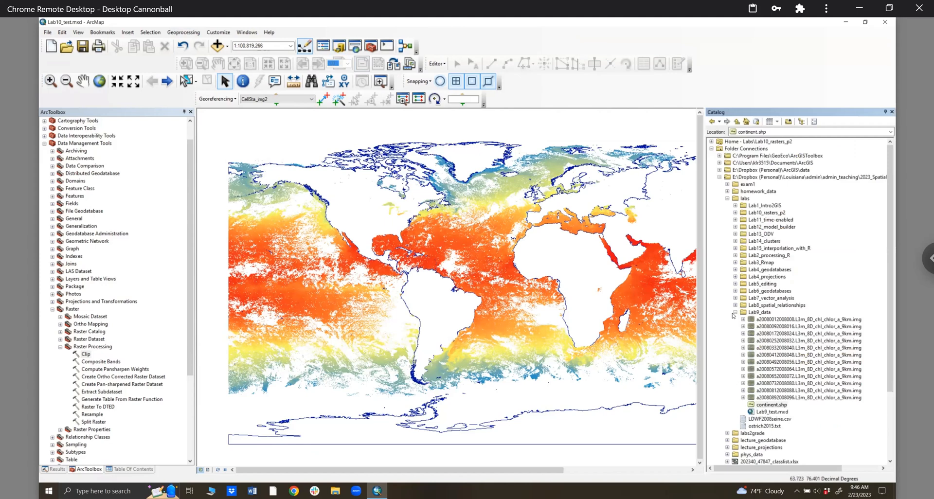
pyautogui.click(735, 313)
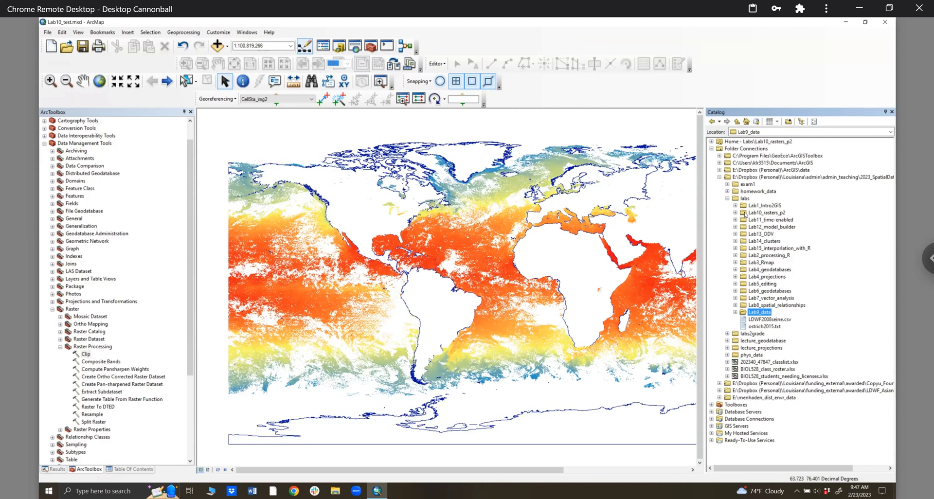
# - Make a new Polygon shapefile 'GOM_extent' in Lab10_rasters_p2, coordinate system GCS_WGS_1984
pyautogui.doubleClick(754, 213)
pyautogui.rightClick(754, 212)
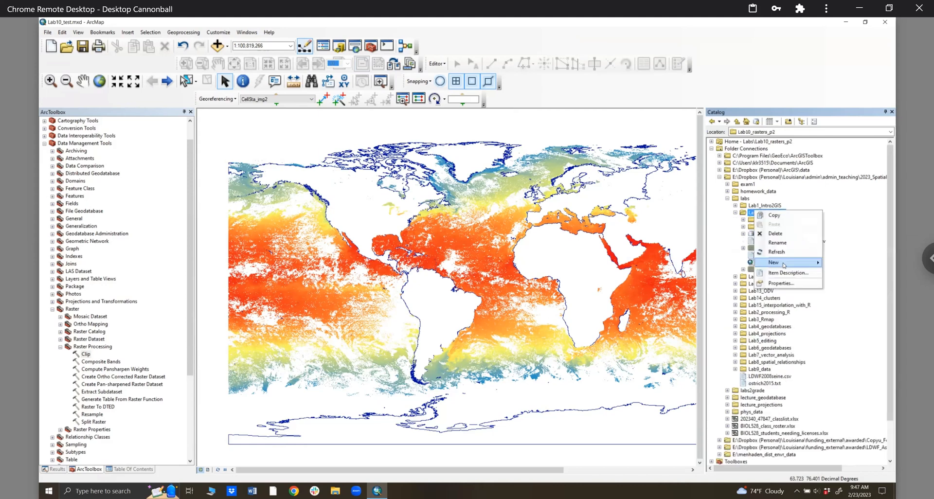
pyautogui.moveTo(784, 262)
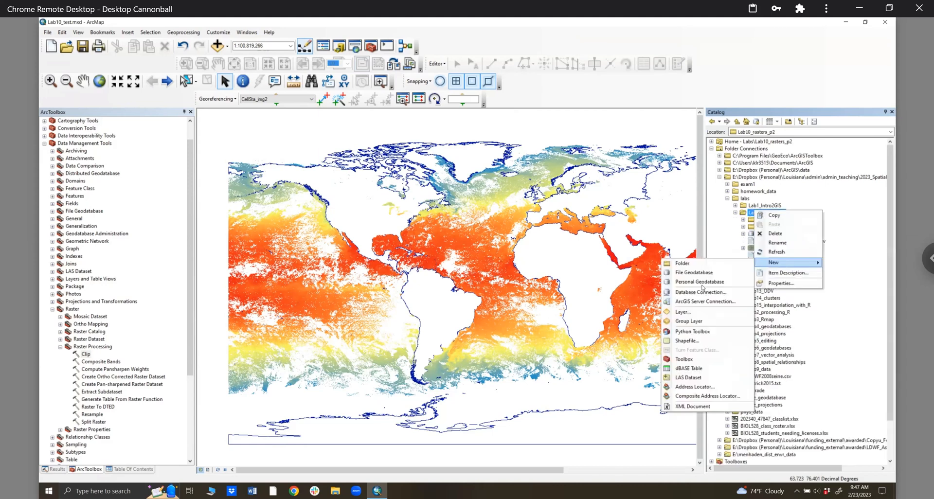
pyautogui.click(696, 341)
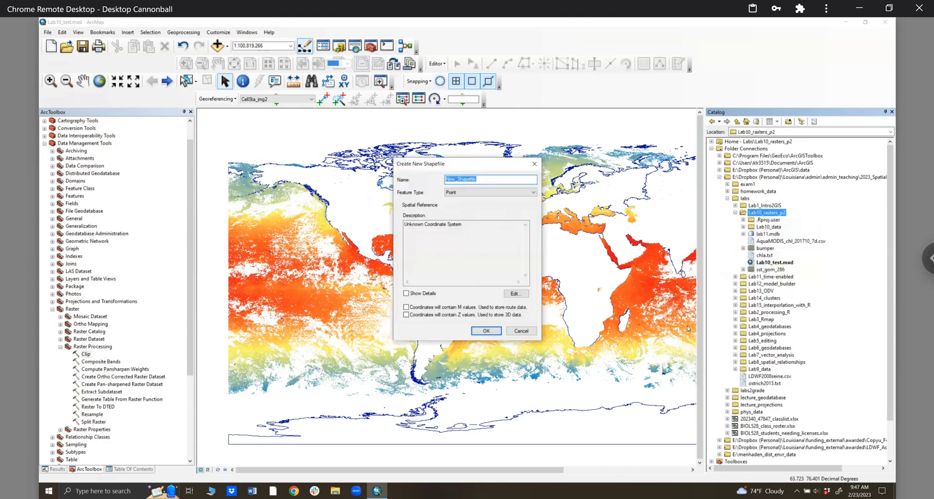
pyautogui.write('Gom')
pyautogui.press('BackSpace')
pyautogui.press('BackSpace')
pyautogui.press('BackSpace')
pyautogui.write('G')
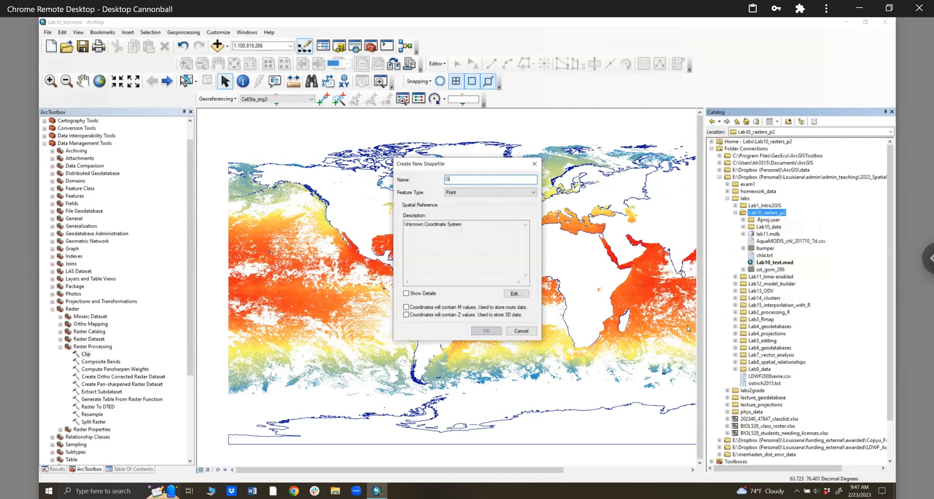
pyautogui.write('OM_extent')
pyautogui.click(462, 193)
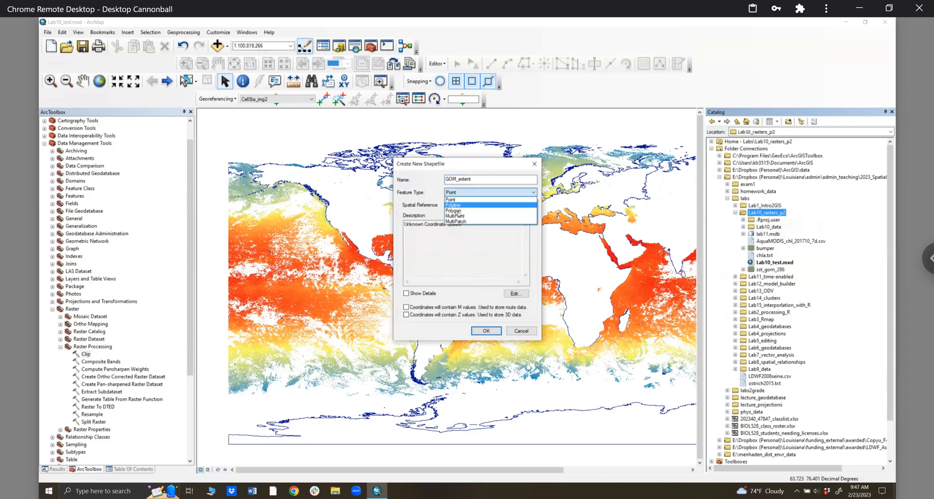
pyautogui.click(456, 211)
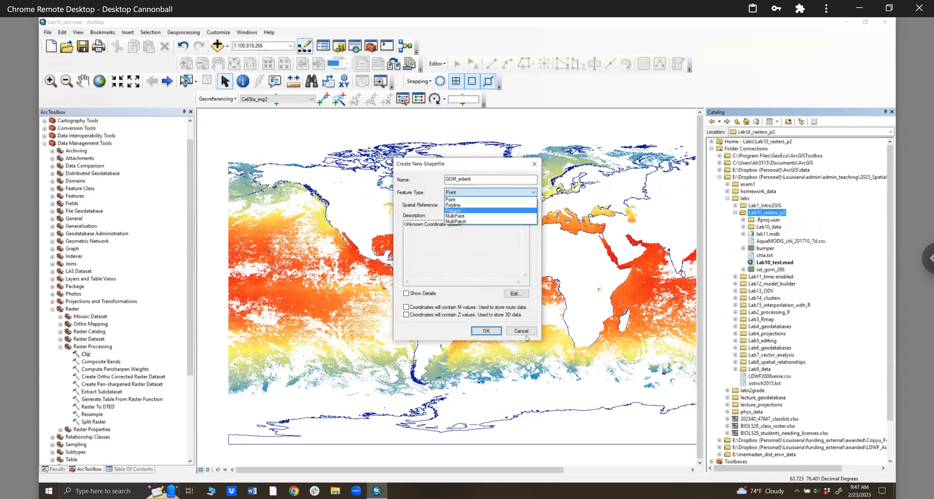
pyautogui.click(510, 293)
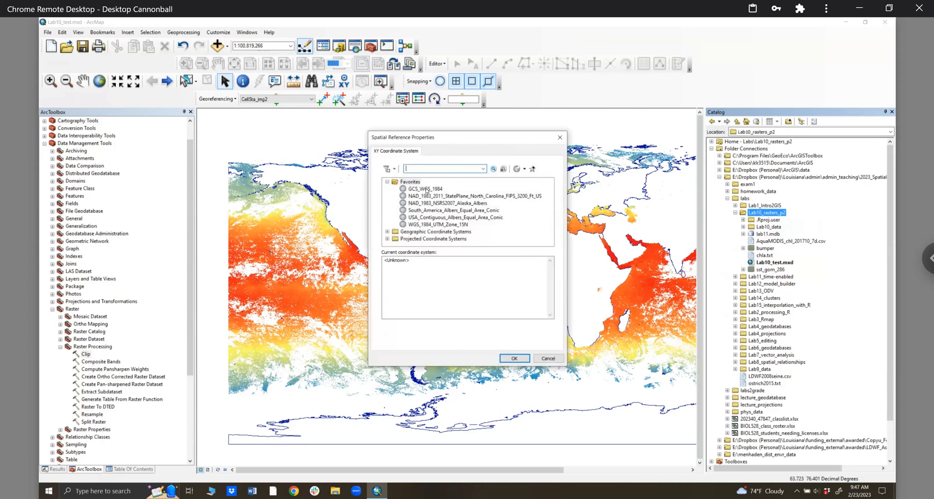
pyautogui.click(514, 358)
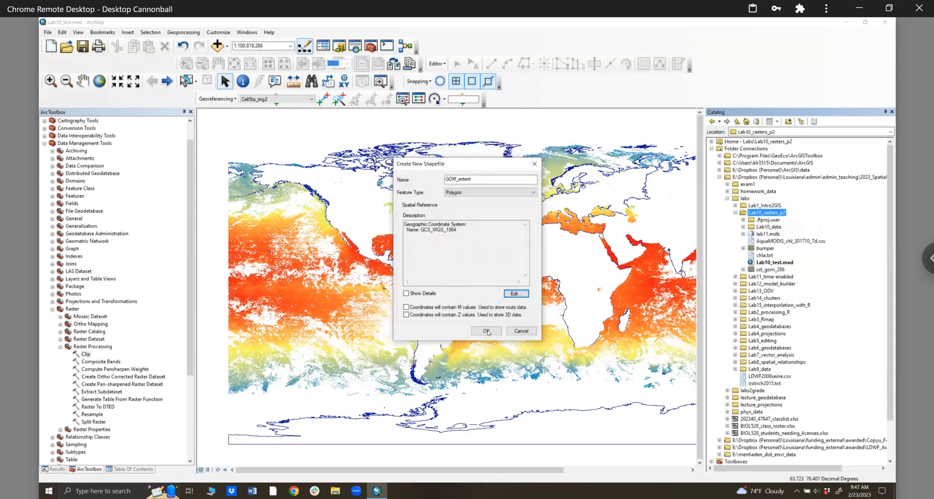
pyautogui.click(487, 331)
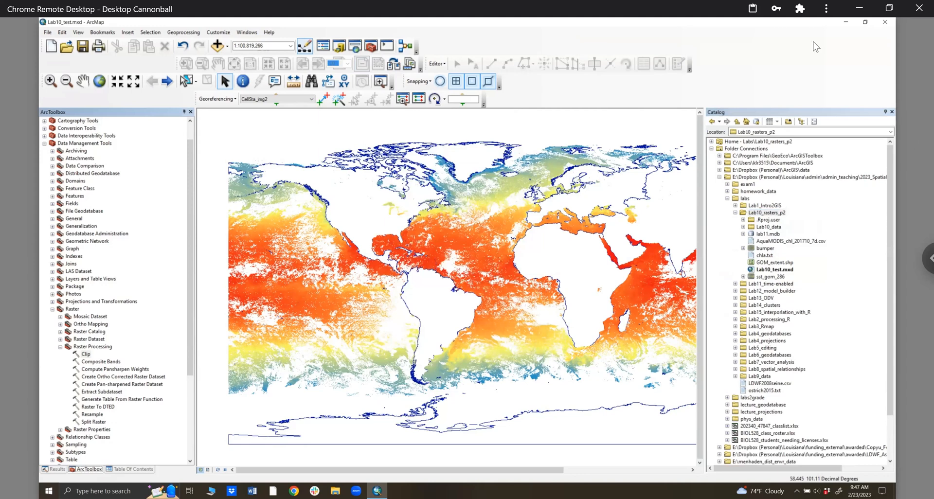
# - Refresh the Lab10_rasters_p2 folder and drag GOM_extent.shp into the Table Of Contents
pyautogui.click(437, 66)
pyautogui.click(916, 154)
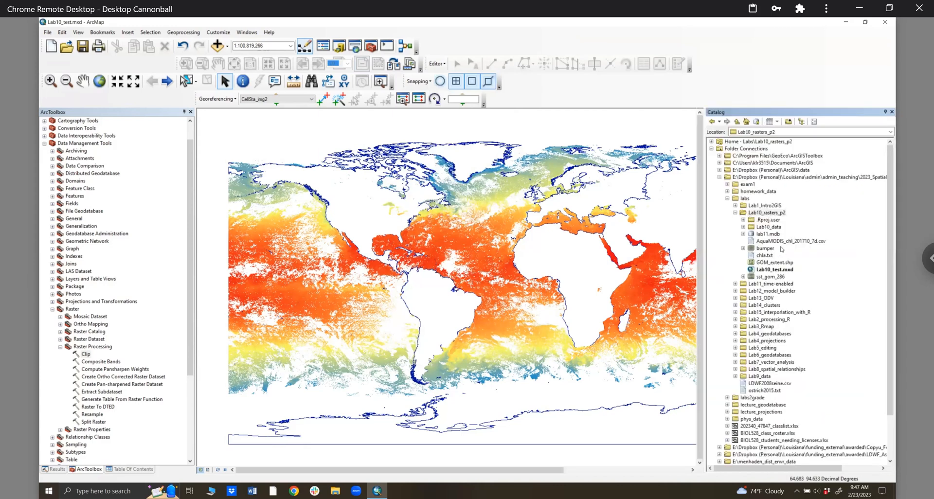
pyautogui.rightClick(752, 200)
pyautogui.rightClick(752, 214)
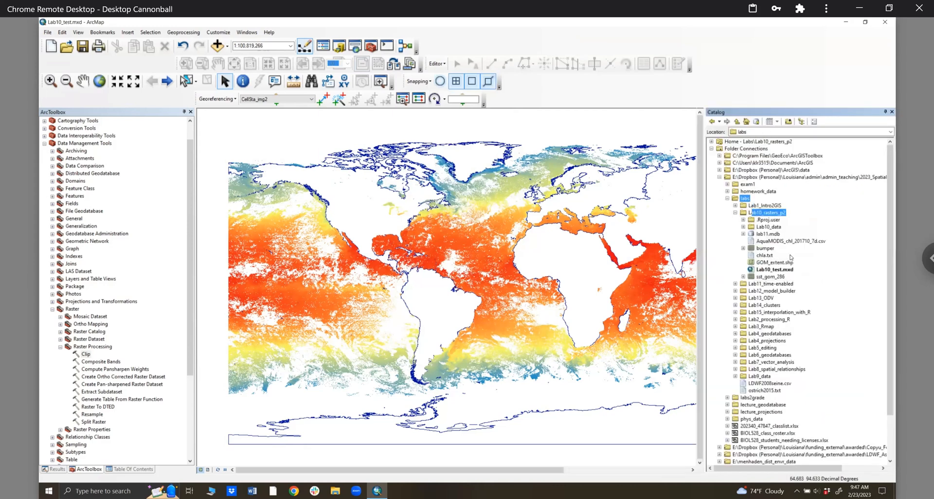
pyautogui.click(790, 257)
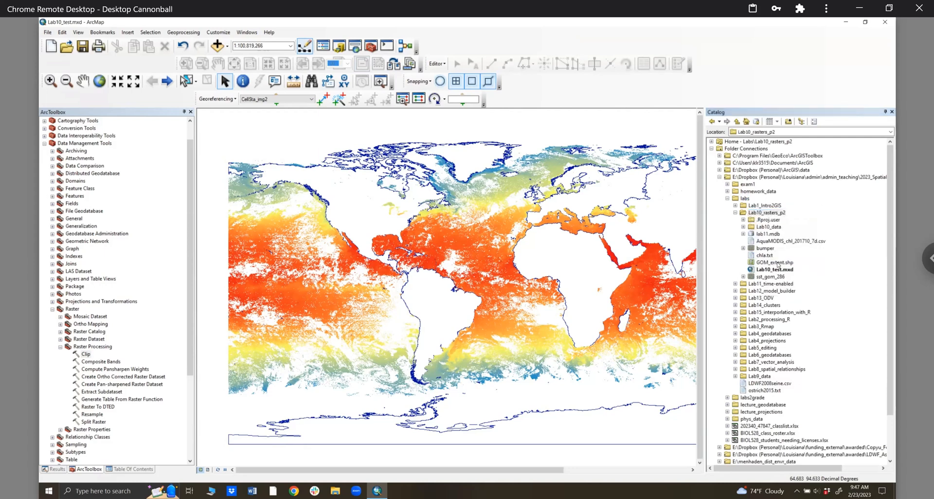
pyautogui.click(778, 262)
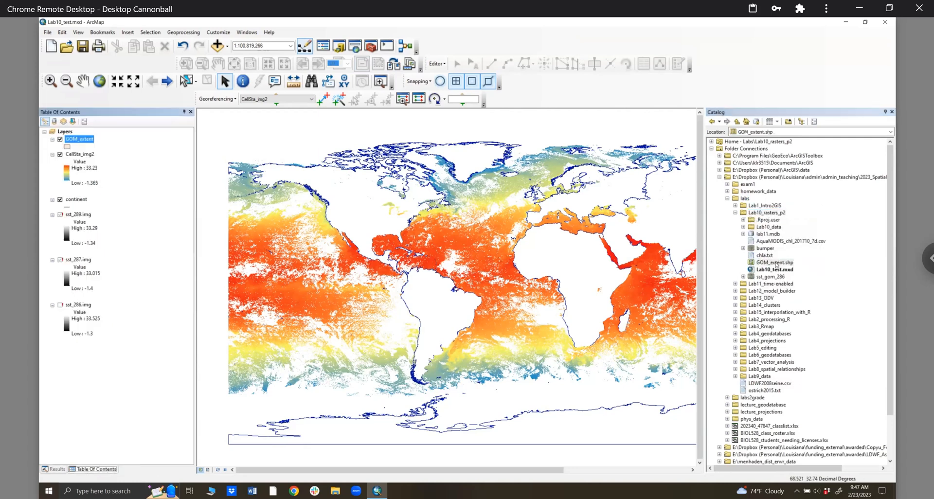
pyautogui.moveTo(784, 264); pyautogui.dragTo(86, 190)
# - Try Editor > Start Editing and dismiss the editing workspace prompt
pyautogui.click(437, 63)
pyautogui.click(444, 74)
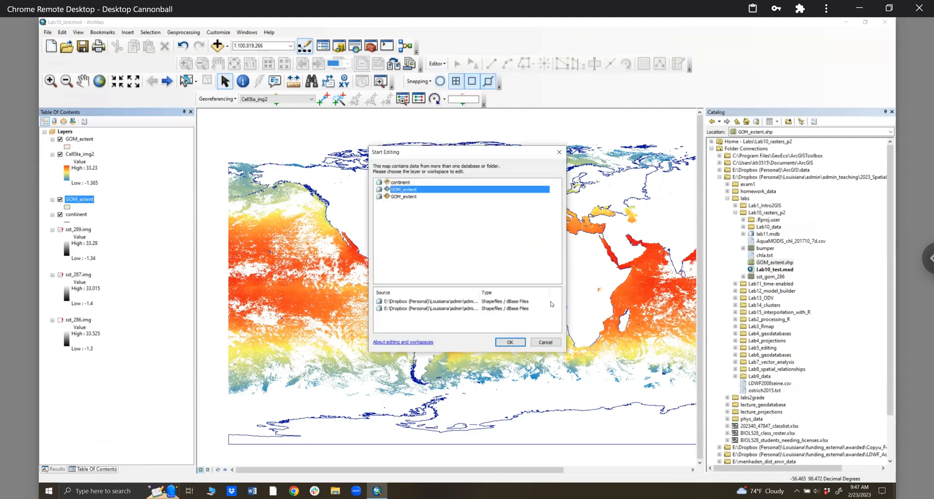
pyautogui.click(543, 342)
# - Remove the duplicate GOM_extent layer from the Table Of Contents
pyautogui.rightClick(67, 196)
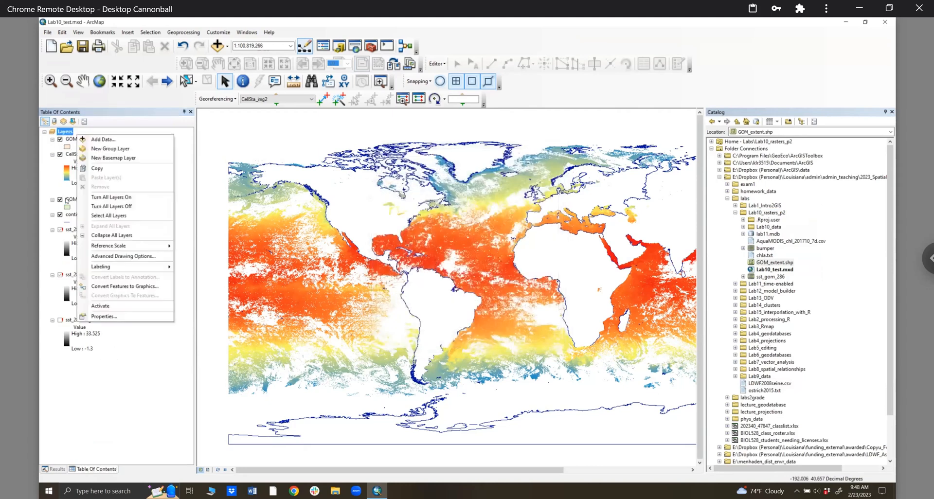
pyautogui.rightClick(66, 197)
pyautogui.click(90, 213)
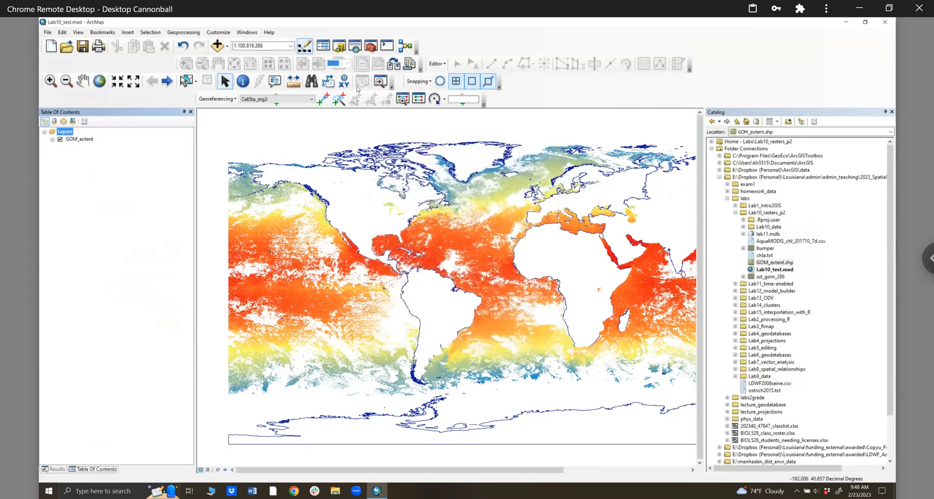
# - Start editing the GOM_extent layer and close the Catalog window
pyautogui.click(437, 64)
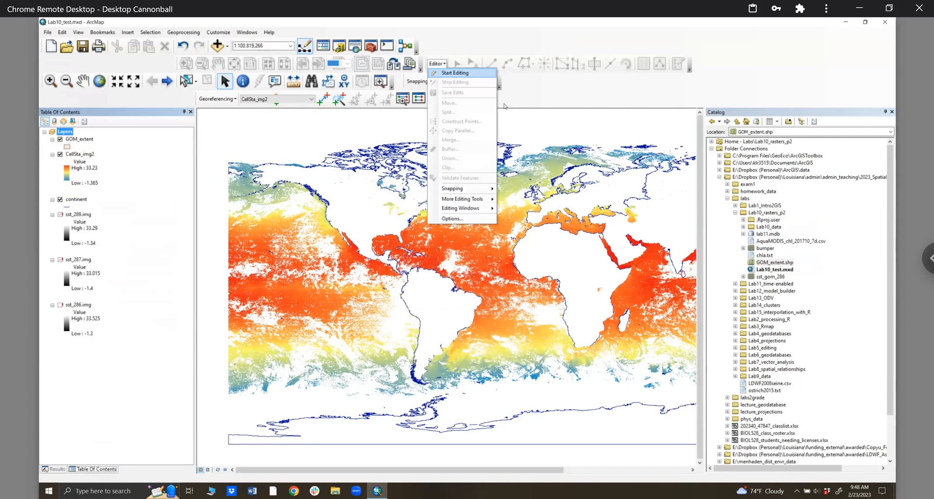
pyautogui.click(455, 73)
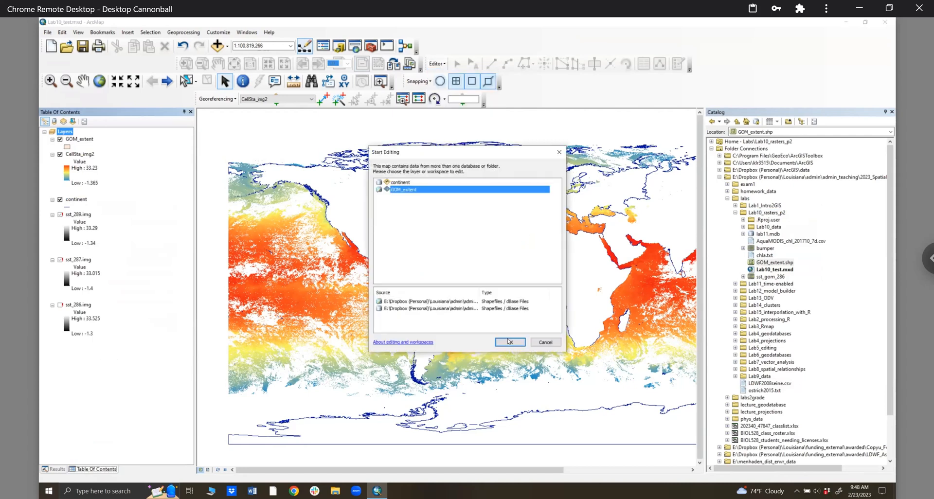
pyautogui.click(507, 340)
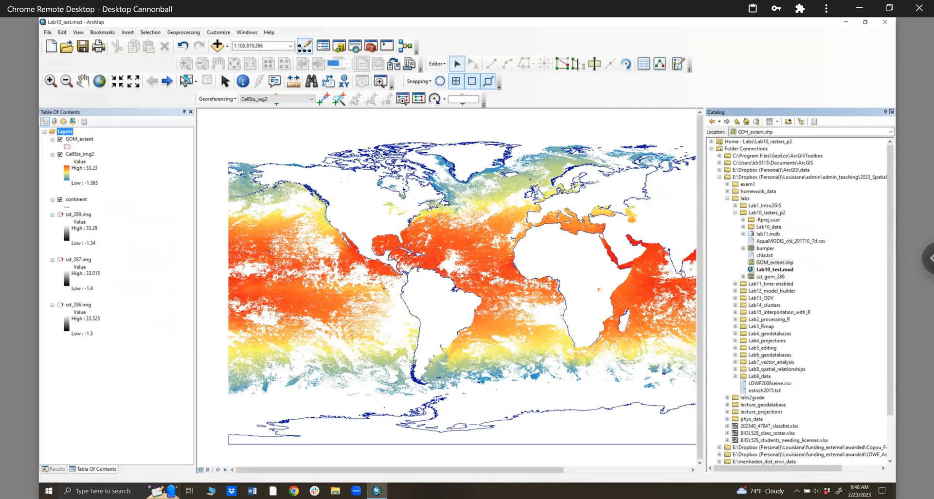
pyautogui.click(676, 64)
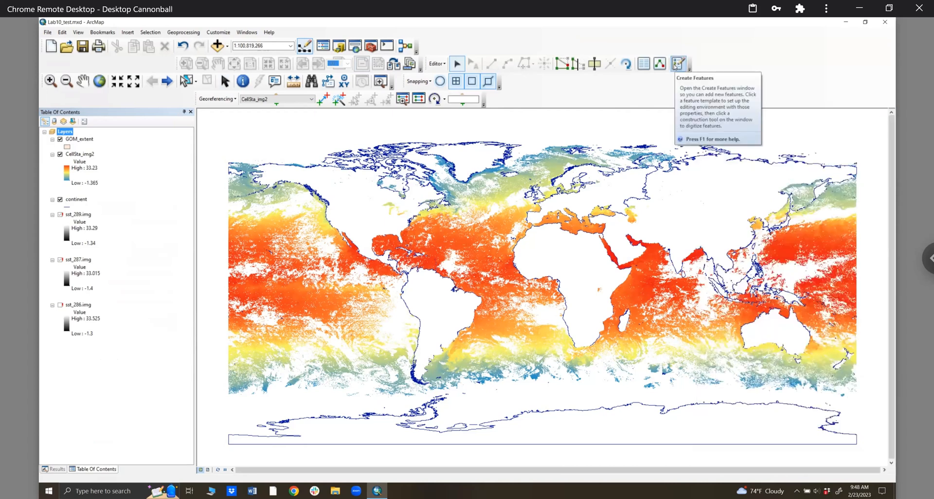
# - Draw a rectangle feature over the Gulf of Mexico with the GOM_extent template
pyautogui.click(677, 64)
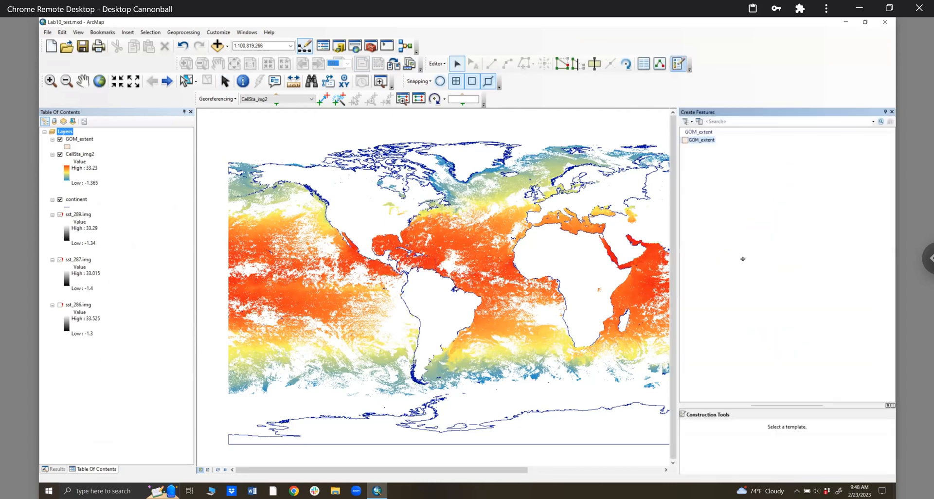
pyautogui.click(695, 142)
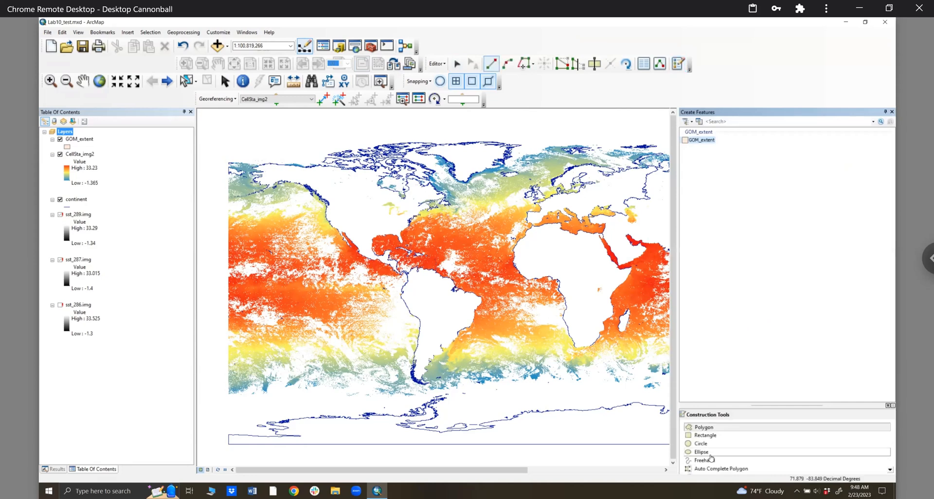
pyautogui.click(705, 437)
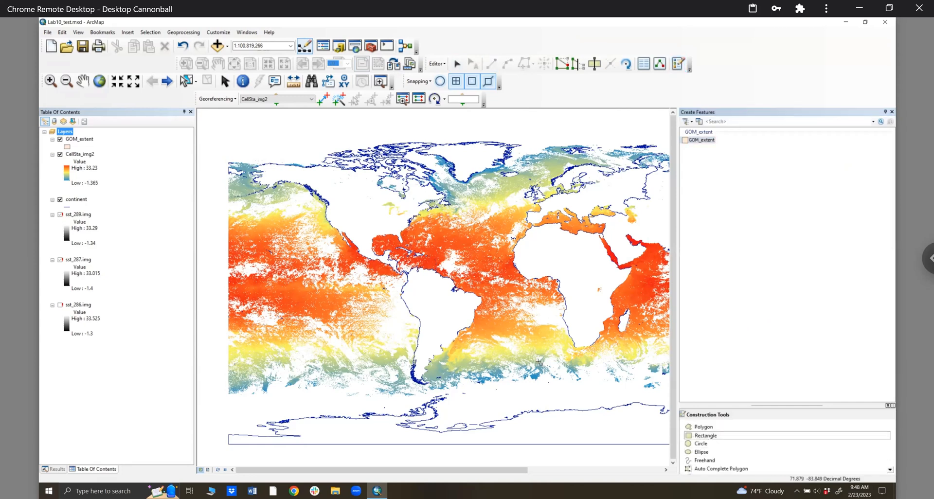
pyautogui.click(370, 233)
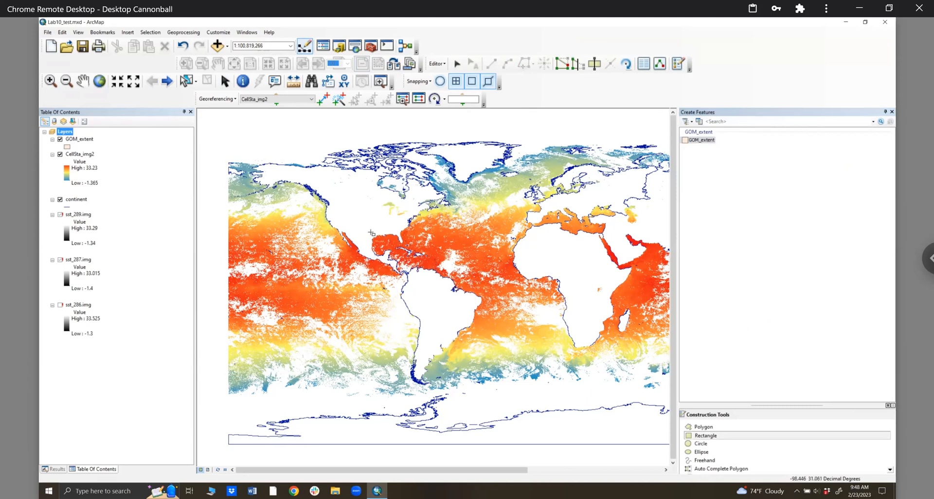
pyautogui.click(370, 256)
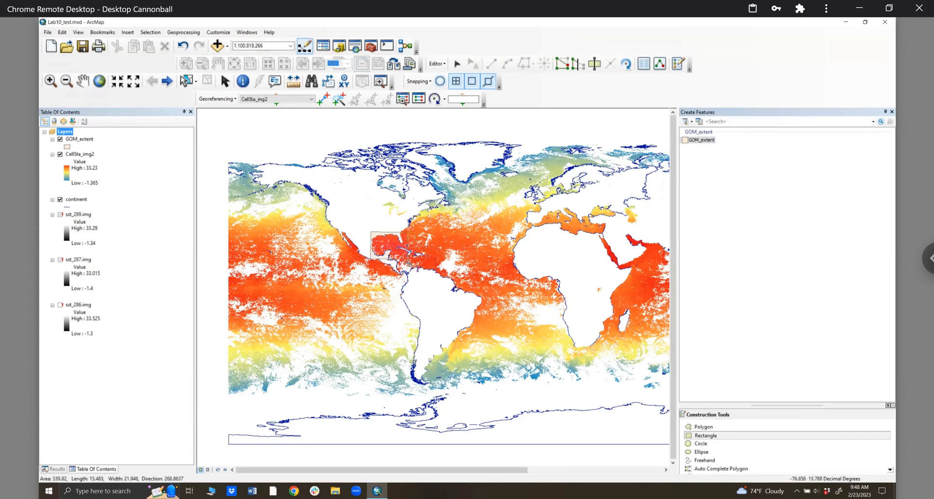
pyautogui.click(407, 262)
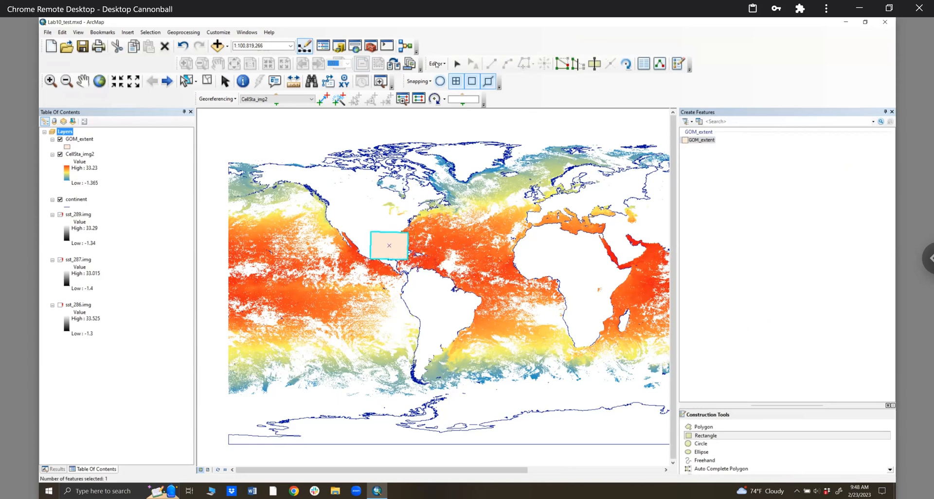
# - Save the edits, stop editing, and close the Create Features window
pyautogui.click(437, 63)
pyautogui.click(457, 92)
pyautogui.click(437, 64)
pyautogui.click(439, 83)
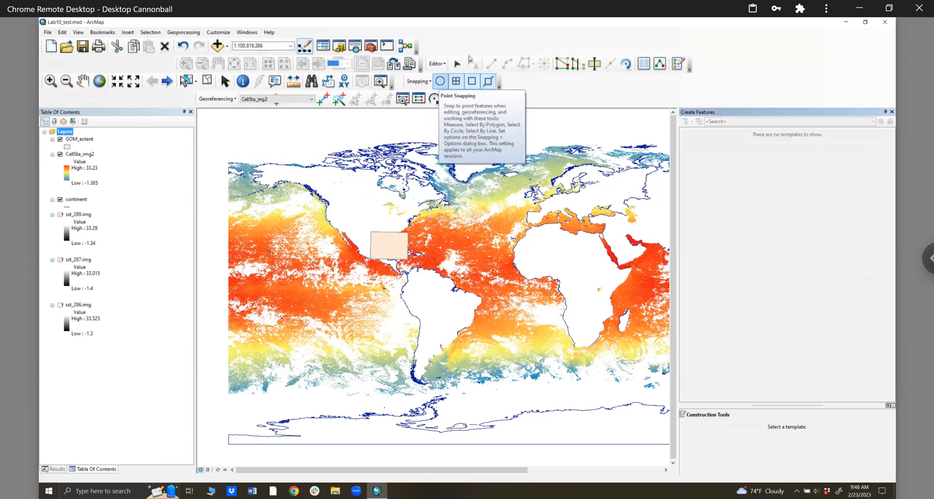
pyautogui.click(892, 112)
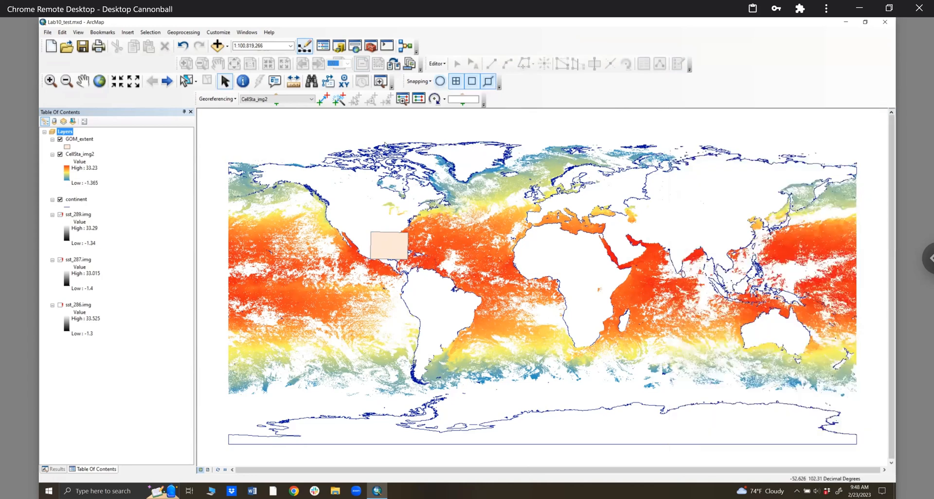
pyautogui.click(370, 47)
# - Open the raster Clip tool in batch mode with CellSta_img2 as Input Raster
pyautogui.click(87, 354)
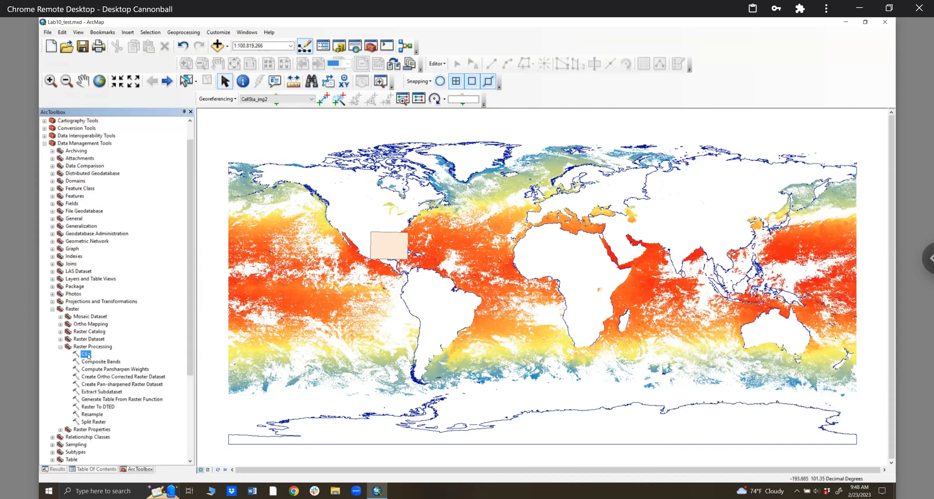
pyautogui.rightClick(87, 354)
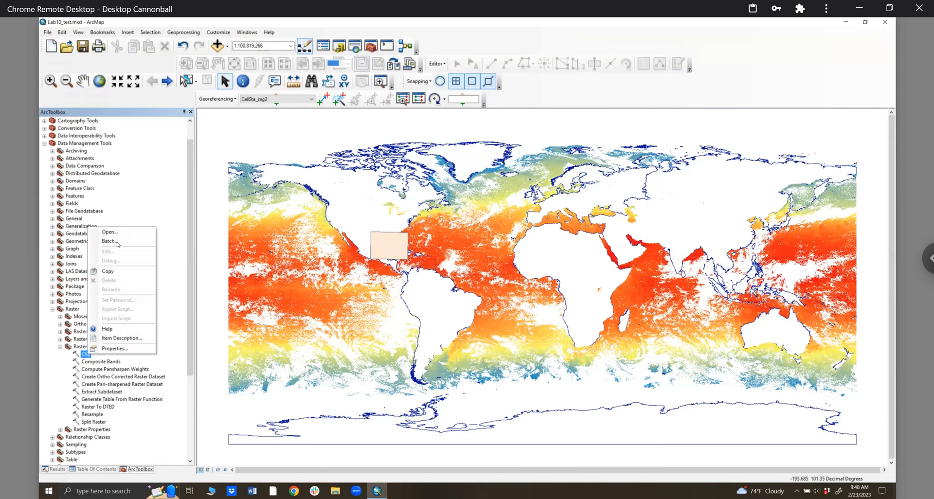
pyautogui.click(117, 243)
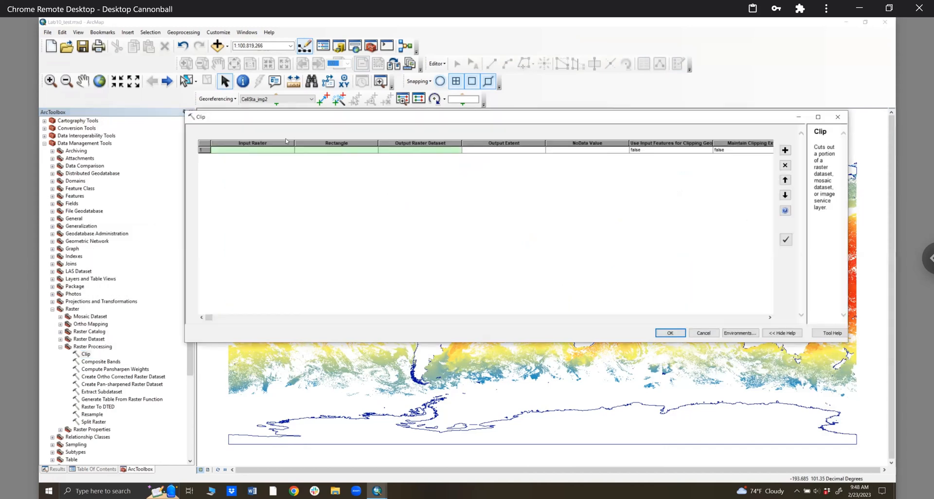
pyautogui.rightClick(280, 150)
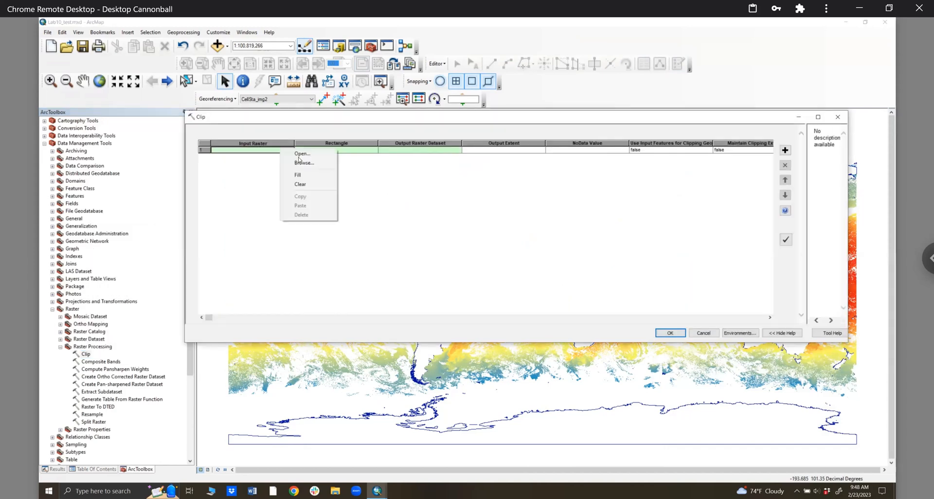
pyautogui.click(302, 154)
pyautogui.click(774, 141)
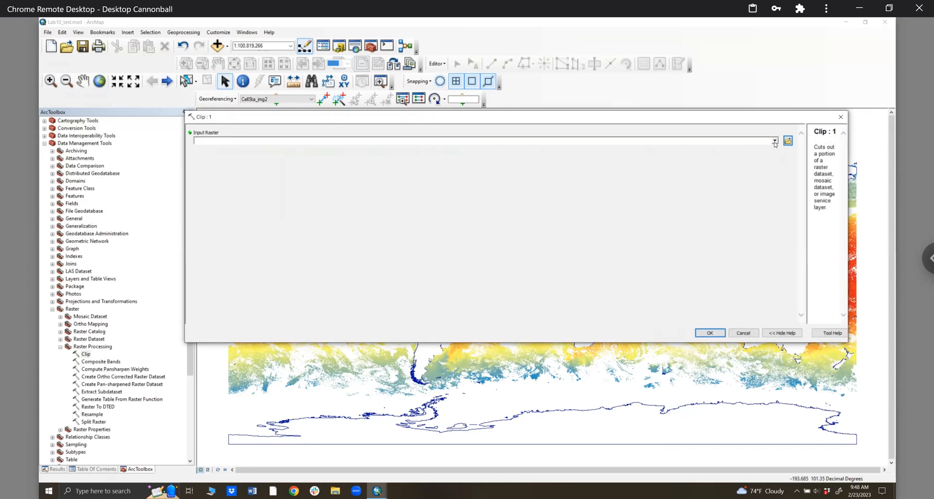
pyautogui.click(222, 148)
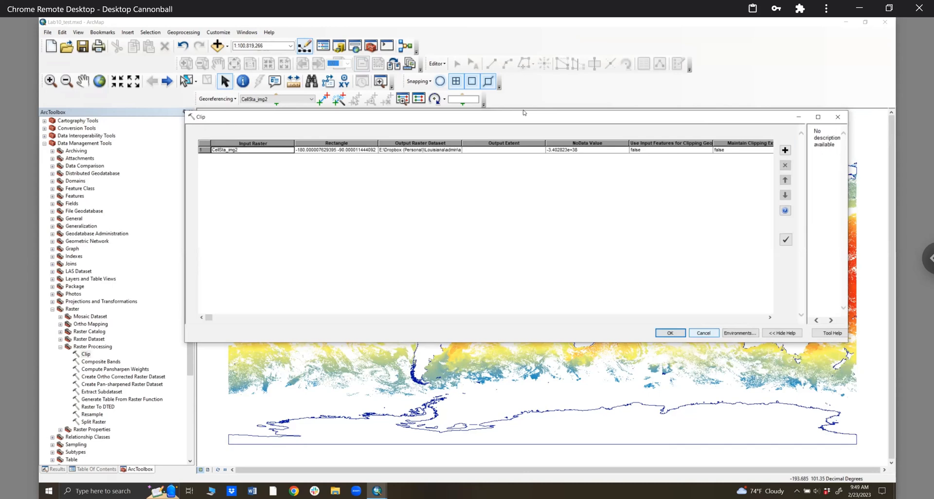
# - Set the batch row's Output Extent to GOM_extent
pyautogui.rightClick(546, 159)
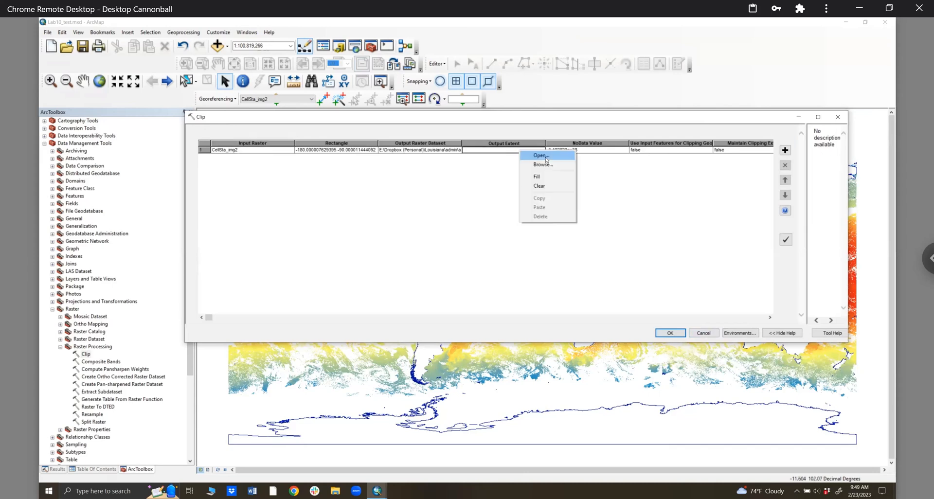
pyautogui.click(540, 155)
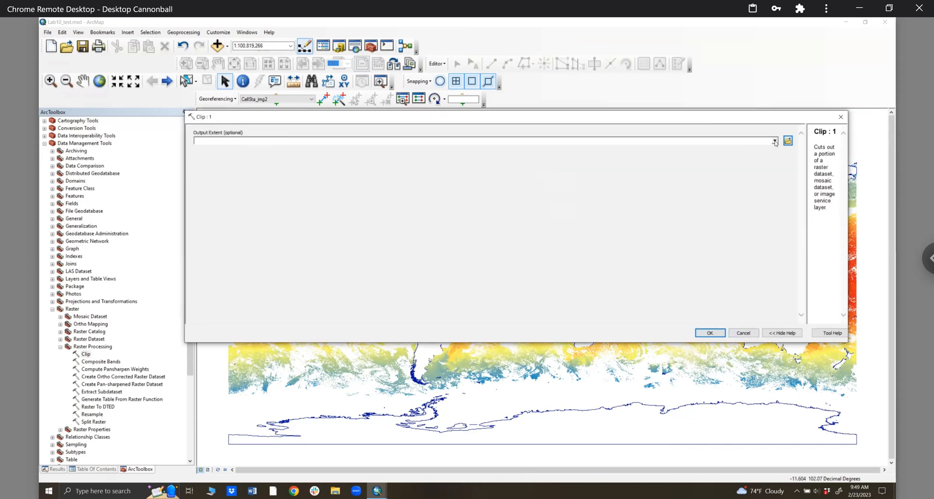
pyautogui.click(234, 141)
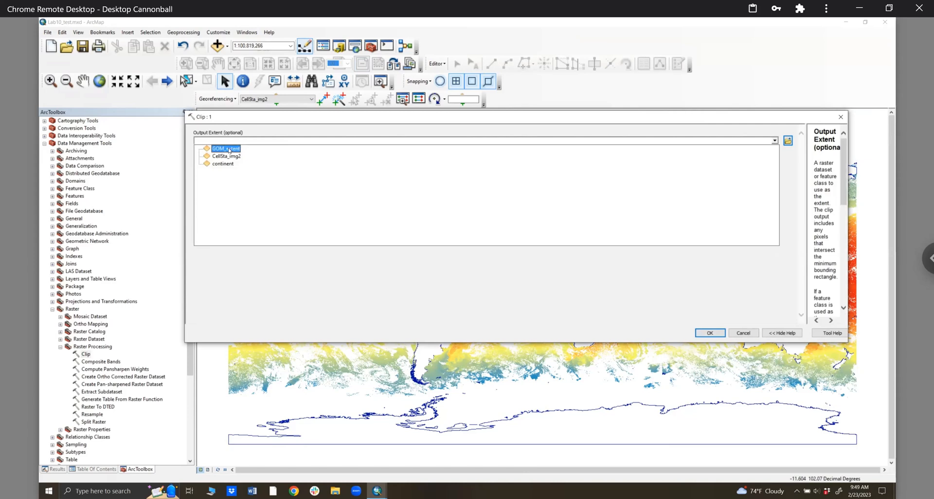
pyautogui.click(227, 149)
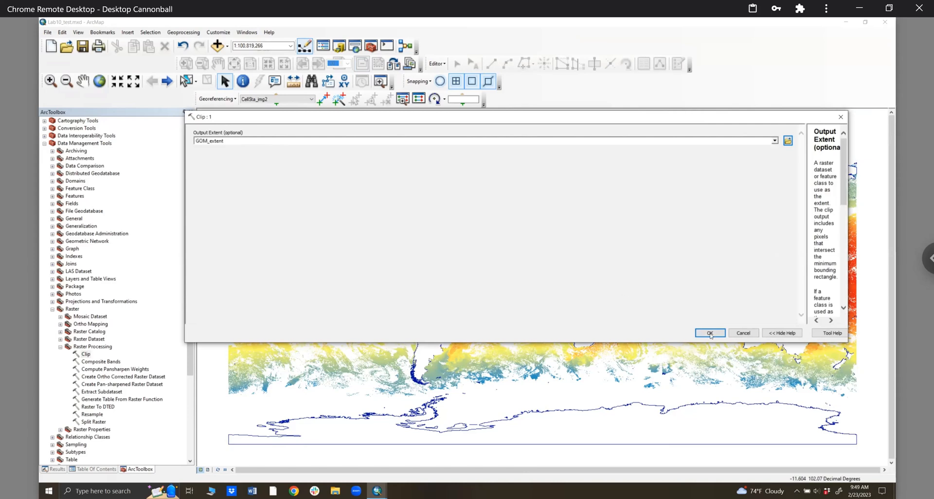
pyautogui.click(710, 333)
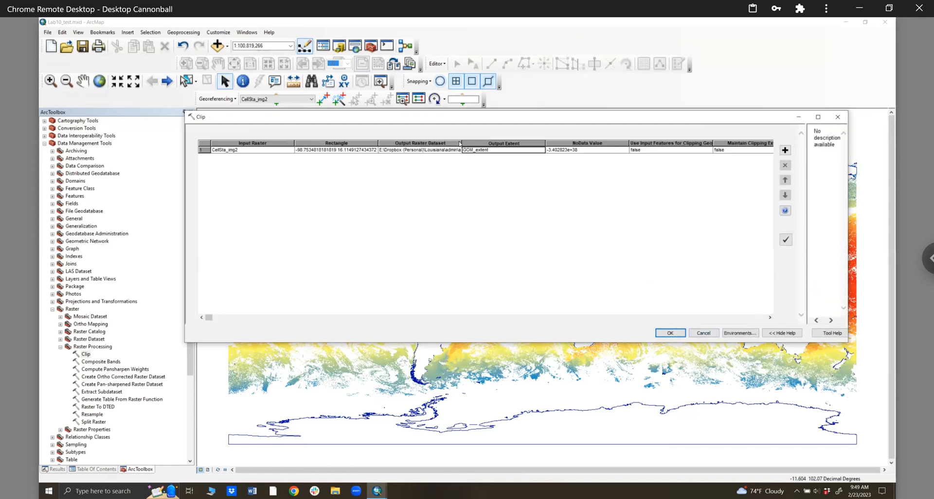
pyautogui.moveTo(596, 150); pyautogui.dragTo(596, 149)
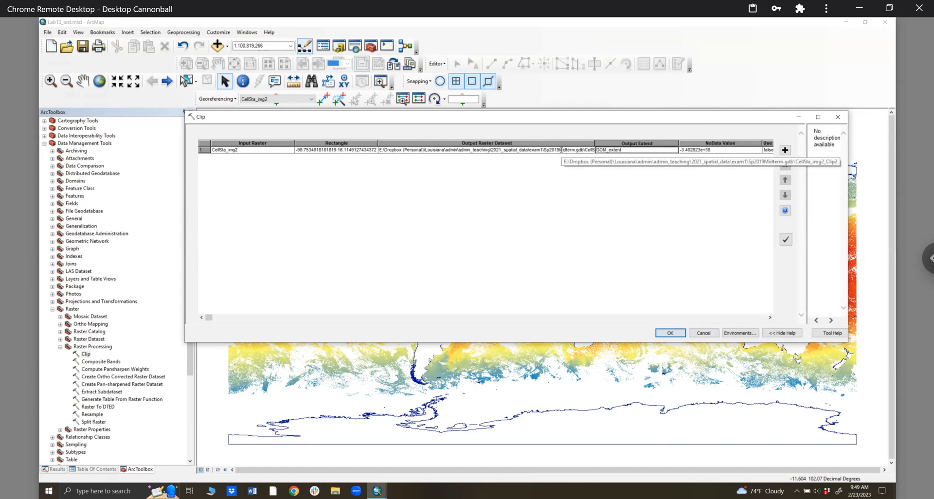
# - Set the Output Raster Dataset to GOM_sst1 in the Lab10_rasters_p2 folder
pyautogui.rightClick(580, 150)
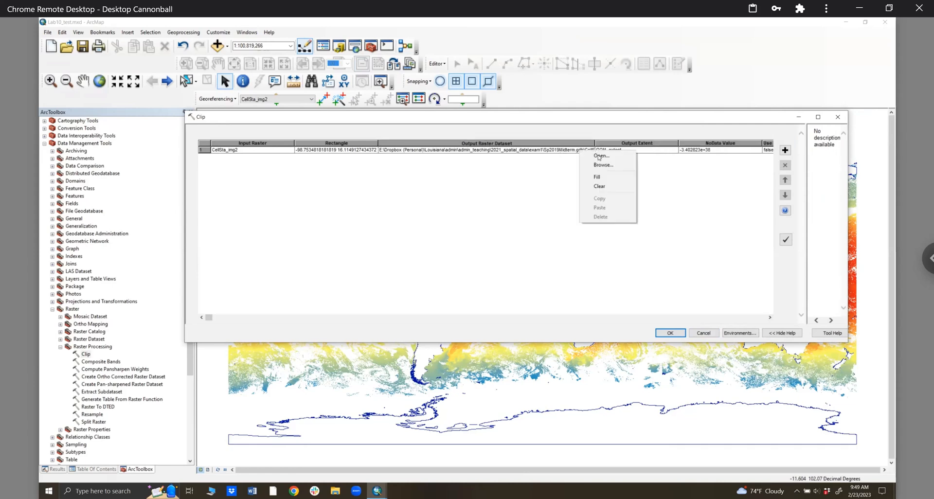
pyautogui.click(601, 156)
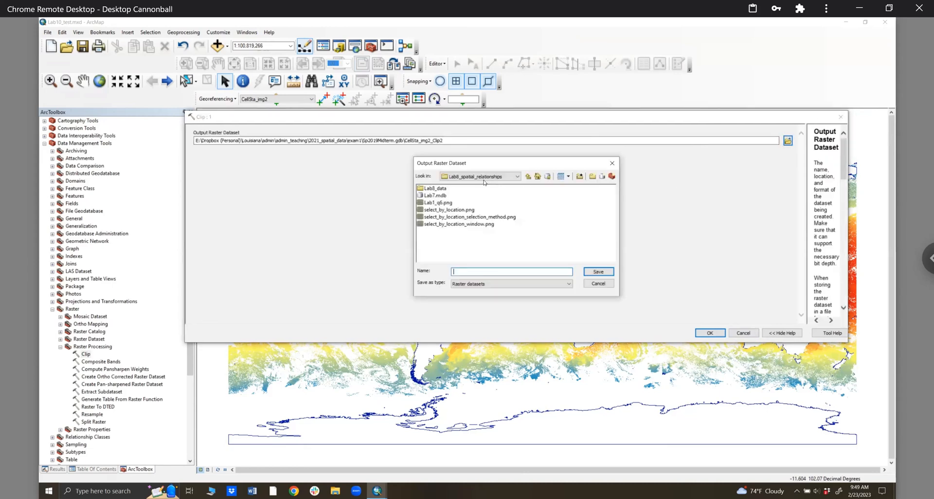
pyautogui.click(529, 177)
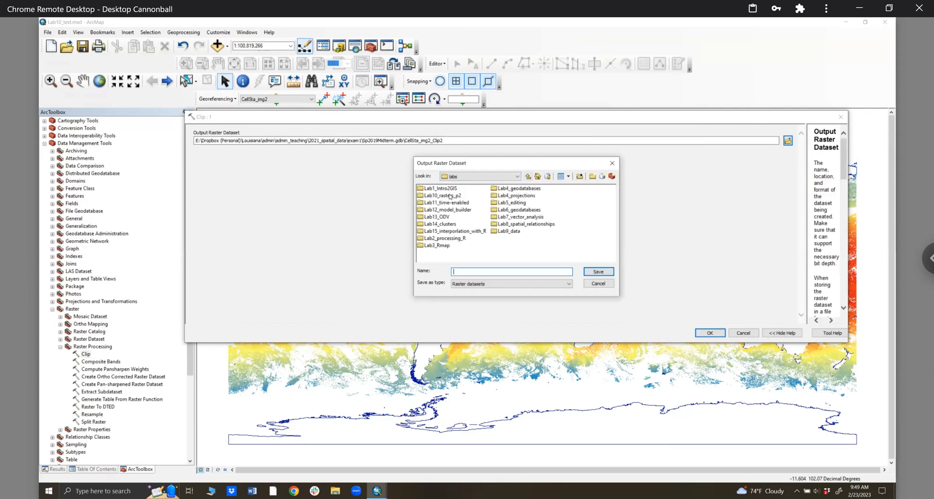
pyautogui.doubleClick(450, 196)
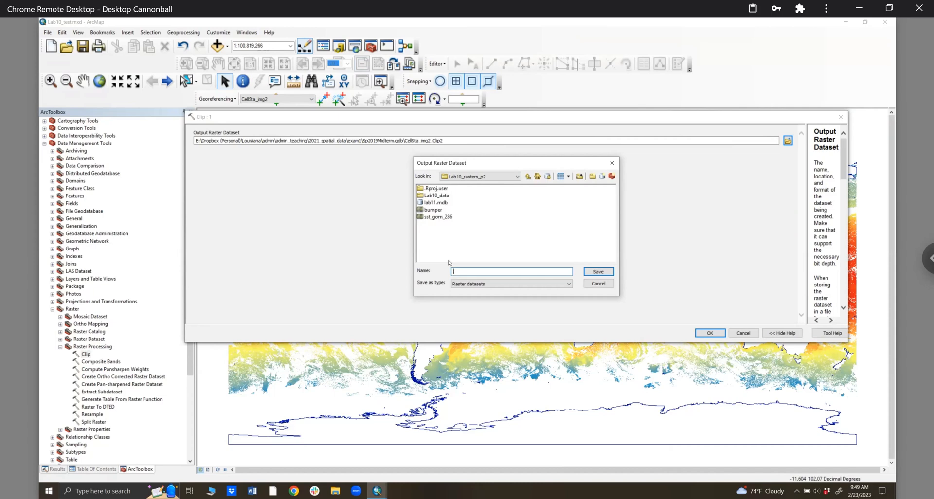
pyautogui.write('GOM_sst1')
pyautogui.click(598, 272)
pyautogui.click(710, 333)
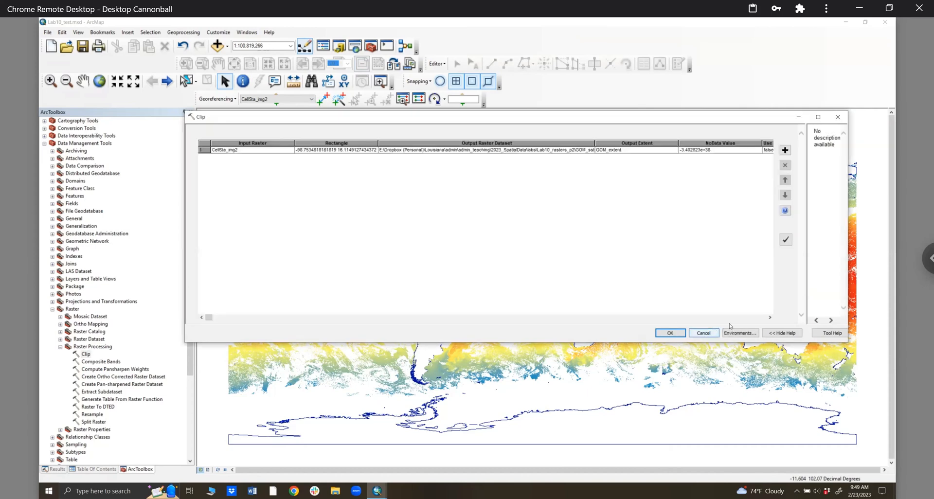
# - Run the batch Clip of CellSta_img2
pyautogui.click(730, 319)
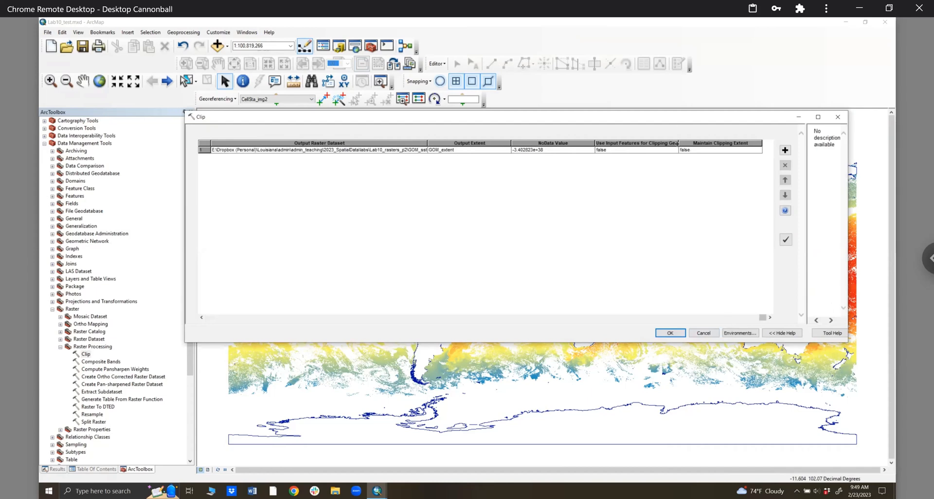
pyautogui.moveTo(736, 152); pyautogui.dragTo(736, 153)
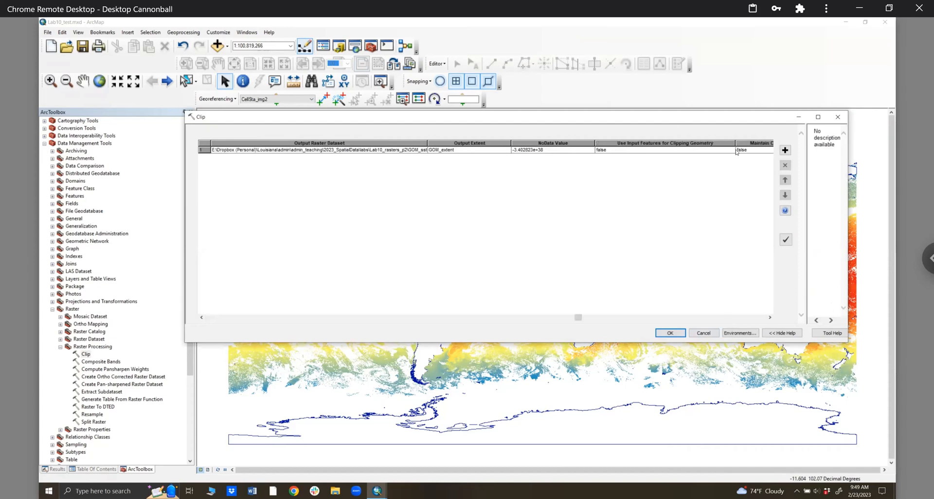
pyautogui.click(212, 317)
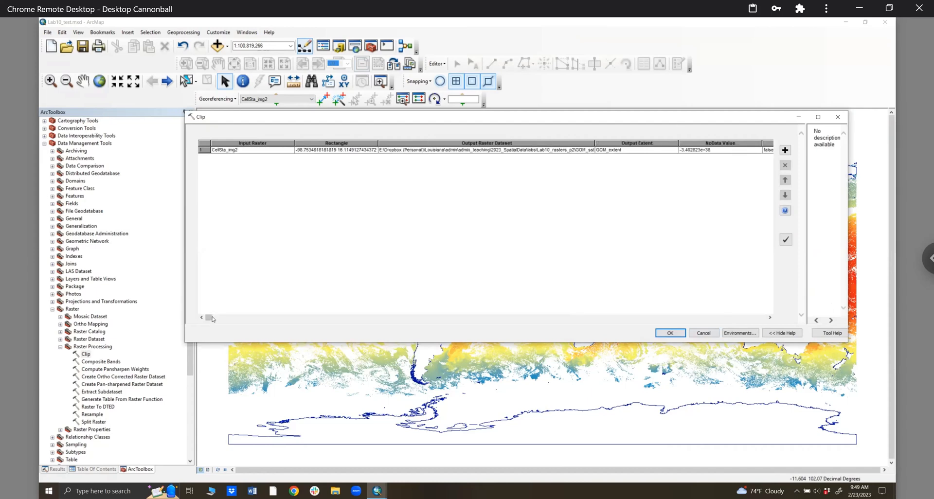
pyautogui.click(671, 334)
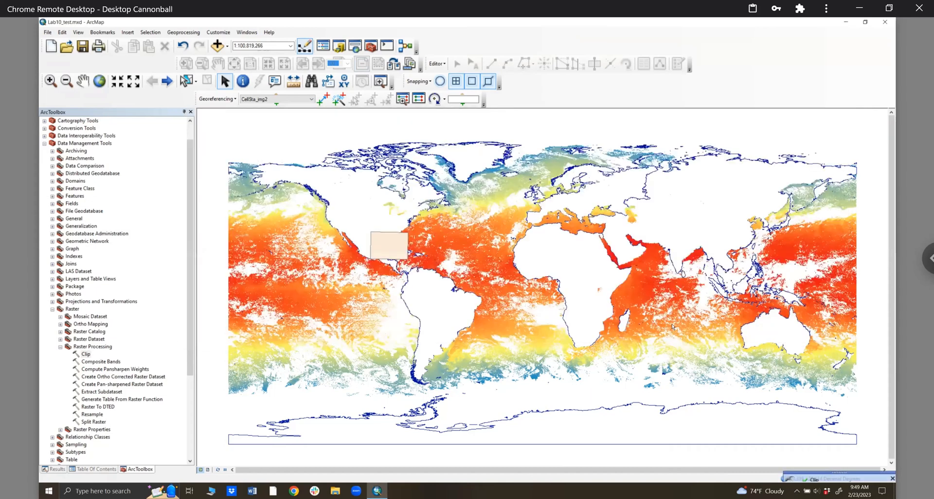
# - Return to the Table of Contents, open Catalog, and refresh the Lab10_rasters_p2 folder
pyautogui.click(191, 112)
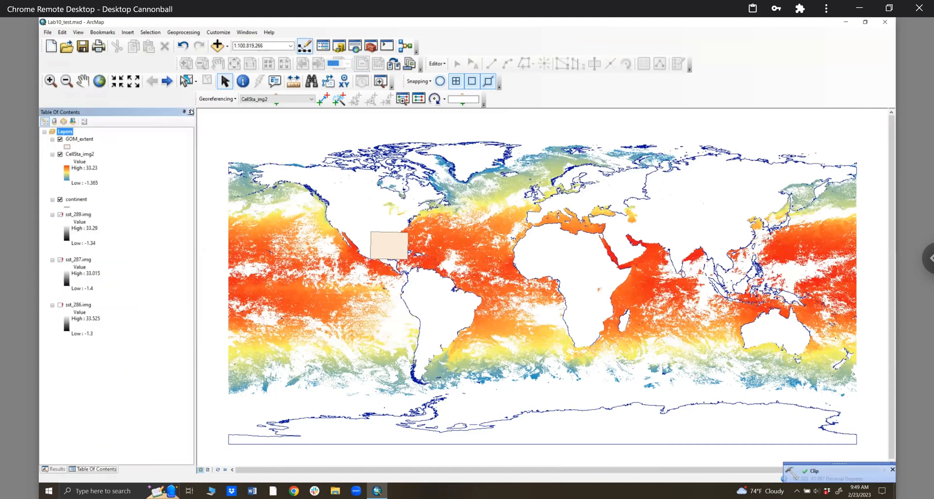
pyautogui.click(339, 46)
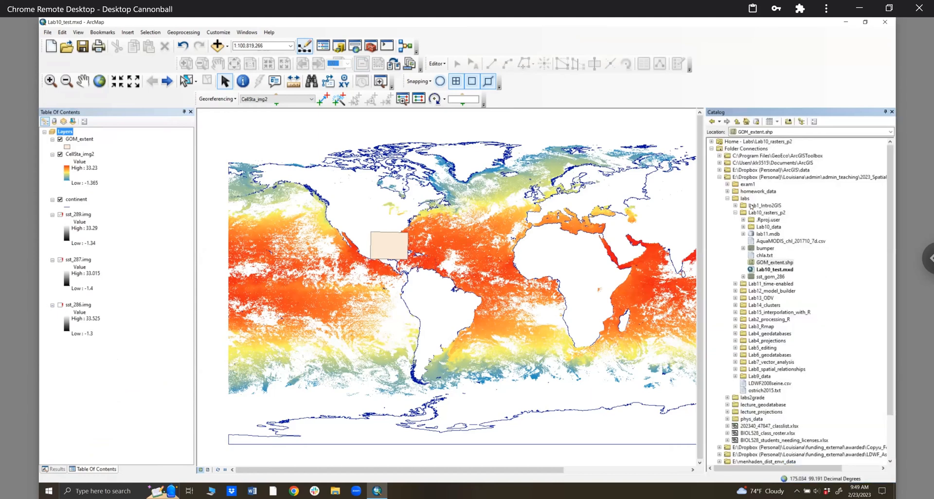
pyautogui.rightClick(761, 213)
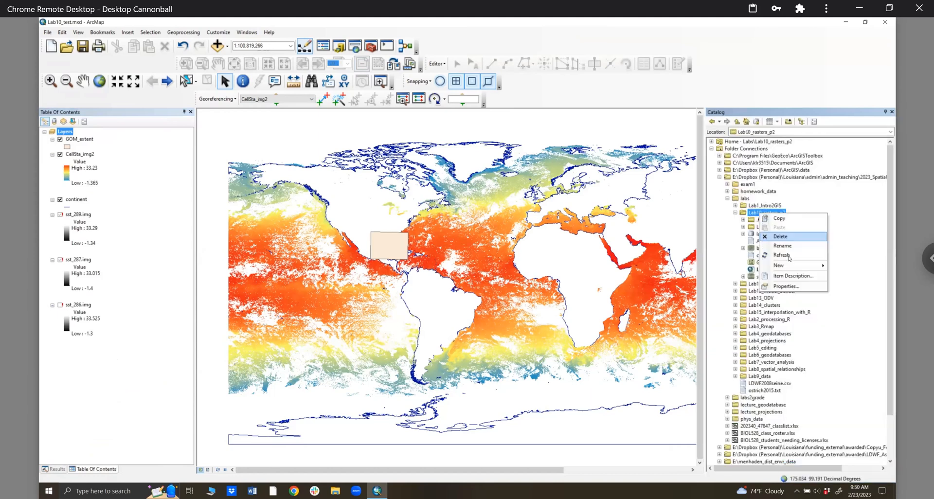
pyautogui.click(789, 258)
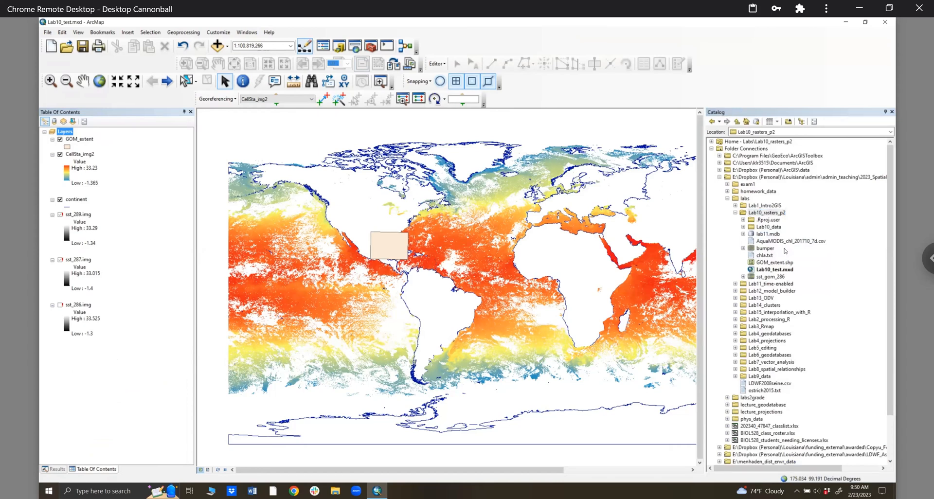
pyautogui.click(744, 227)
pyautogui.click(744, 228)
pyautogui.rightClick(752, 215)
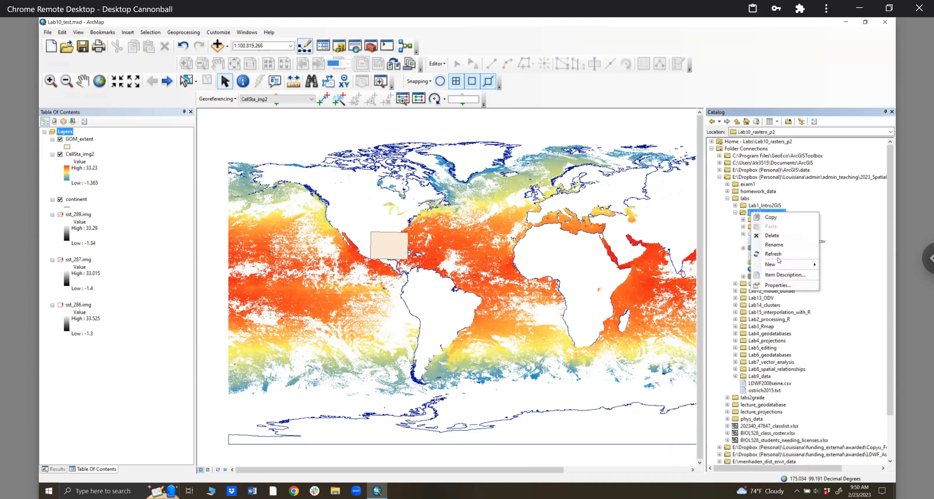
pyautogui.click(780, 255)
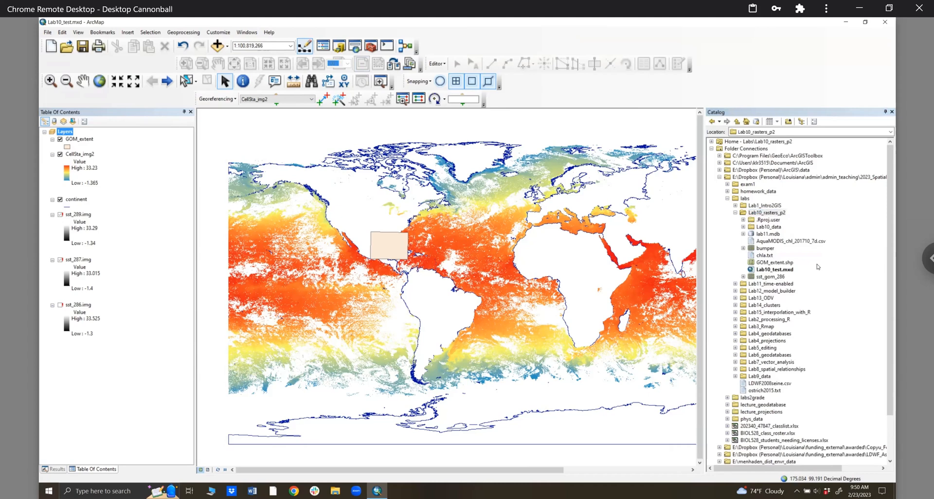
# - In Results, expand the earlier Clip run and inspect its GOM_sst1 output
pyautogui.click(46, 470)
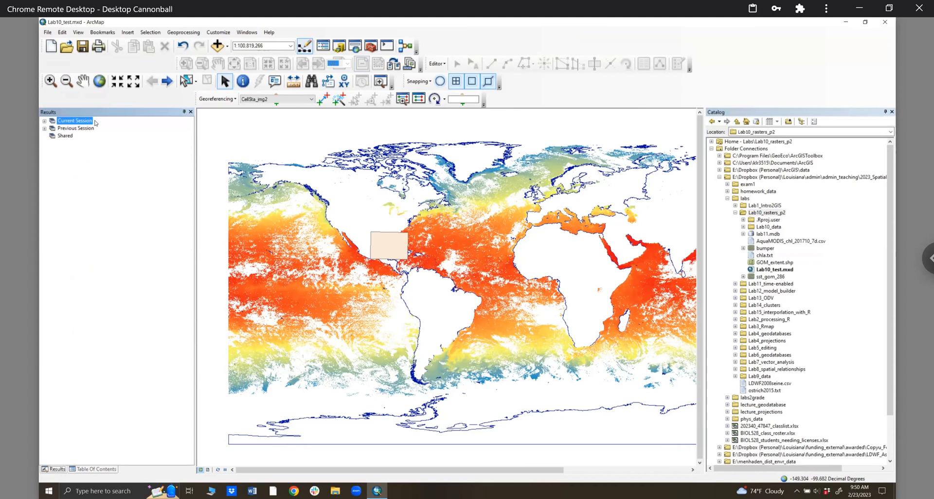
pyautogui.click(43, 121)
pyautogui.click(52, 130)
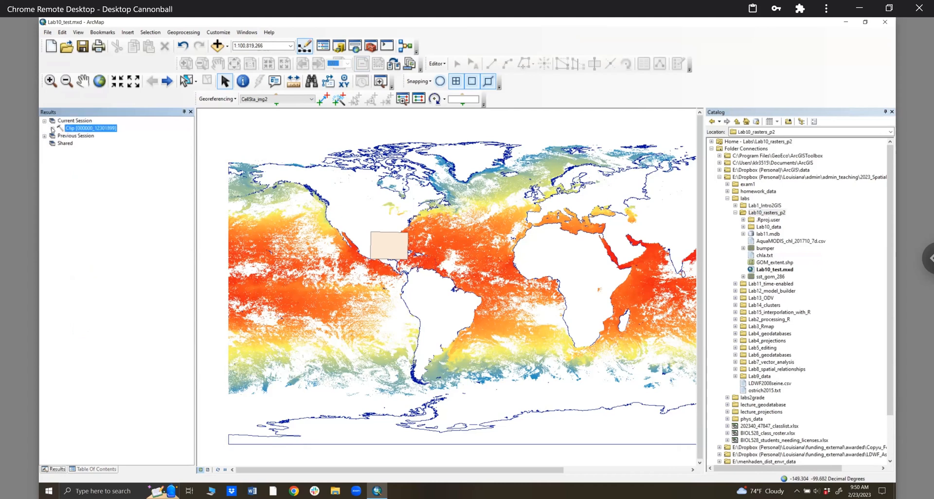
pyautogui.click(116, 136)
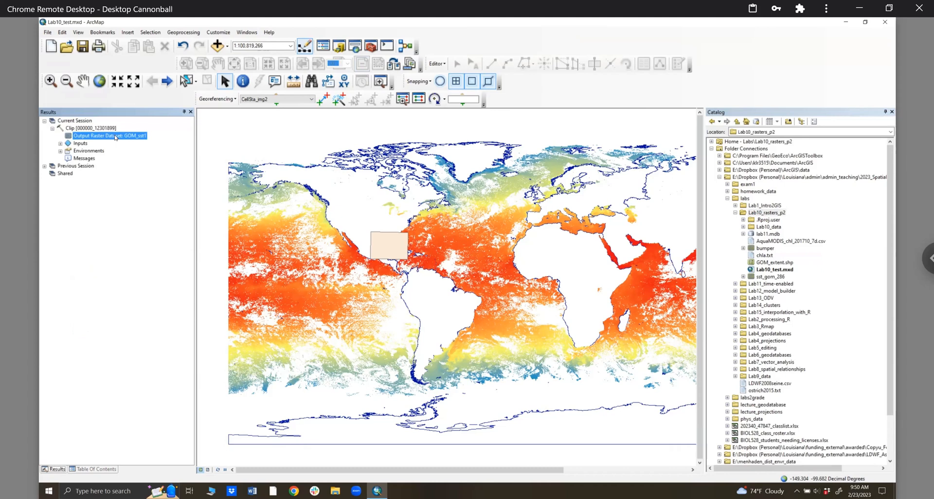
pyautogui.rightClick(115, 136)
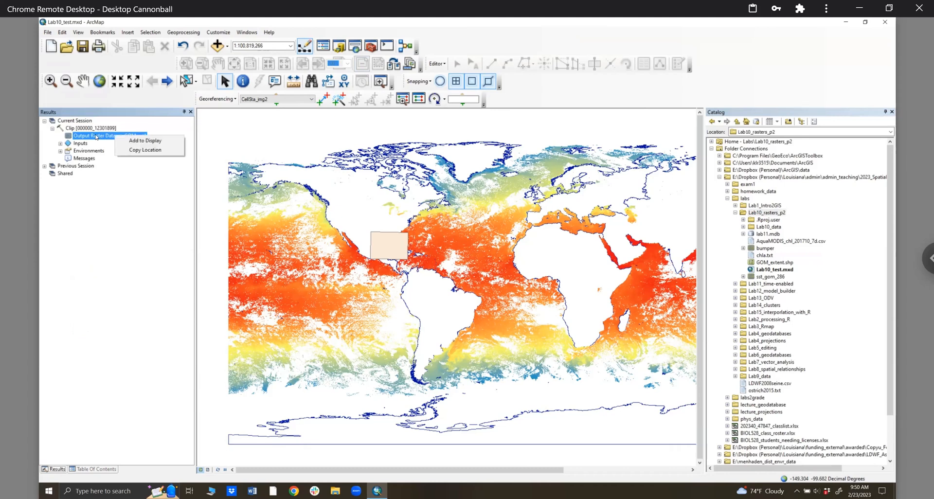
# - View the Clip run's environments and inputs, then bring back ArcToolbox at Raster Processing
pyautogui.click(217, 152)
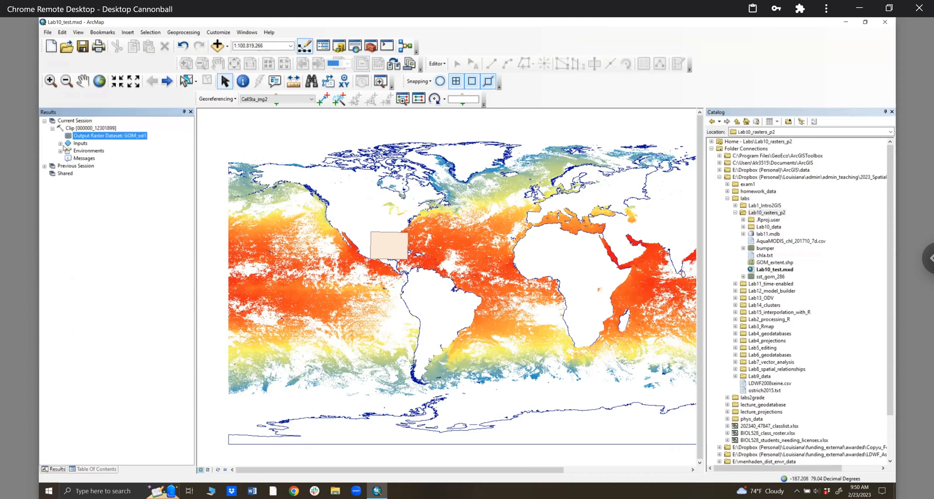
pyautogui.click(60, 150)
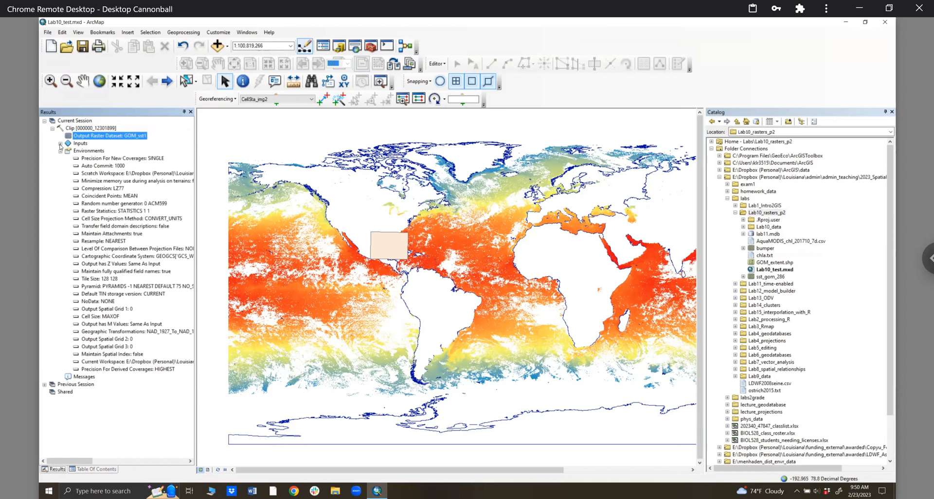
pyautogui.click(59, 144)
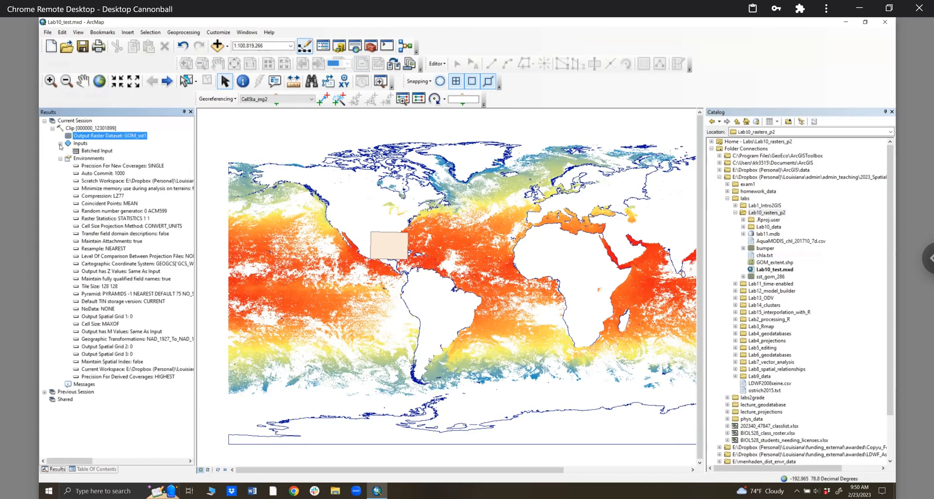
pyautogui.click(191, 112)
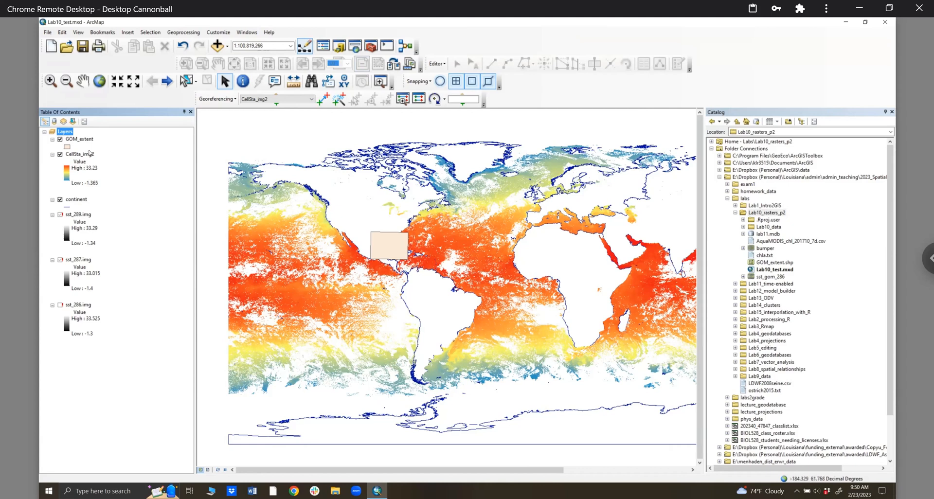
pyautogui.click(371, 46)
# - Open the Clip tool with CellSta_img2 as input and GOM_extent as output extent
pyautogui.doubleClick(86, 354)
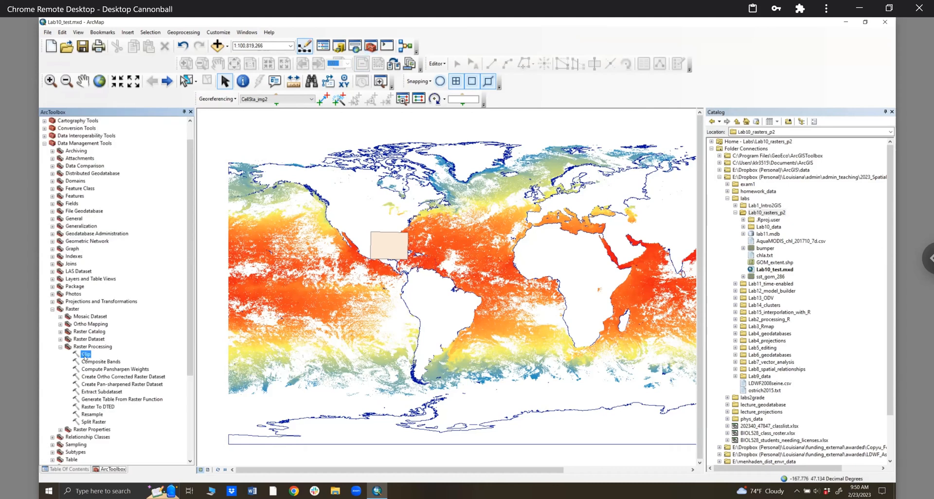
pyautogui.click(774, 141)
pyautogui.click(233, 150)
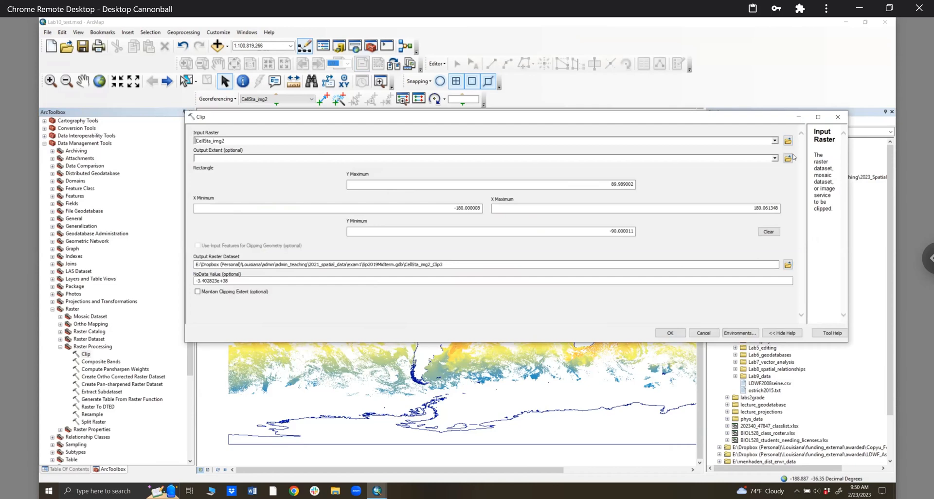
pyautogui.click(234, 159)
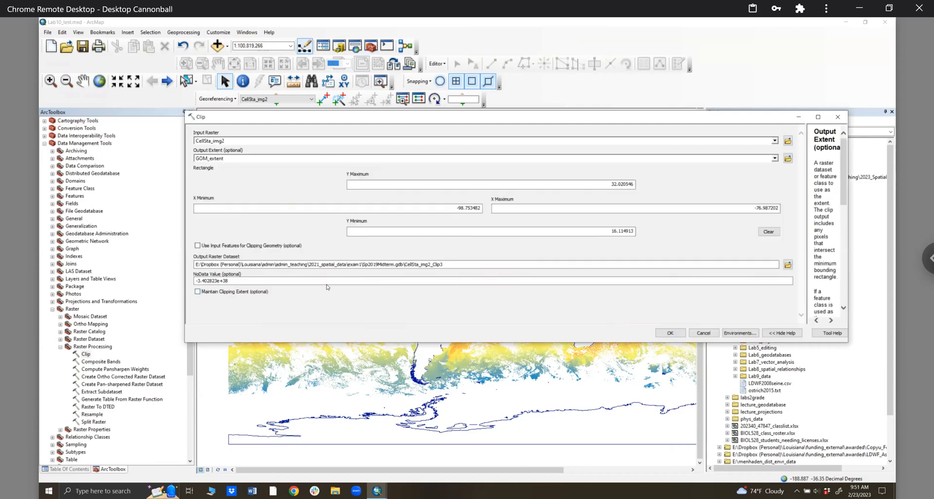
# - Save the clipped output as sst1 in lab11.mdb and run the Clip
pyautogui.click(788, 265)
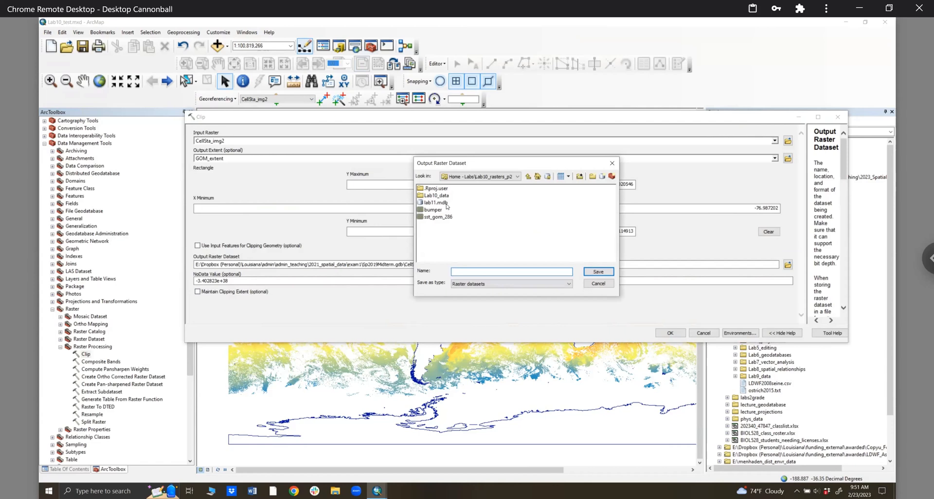
pyautogui.doubleClick(447, 203)
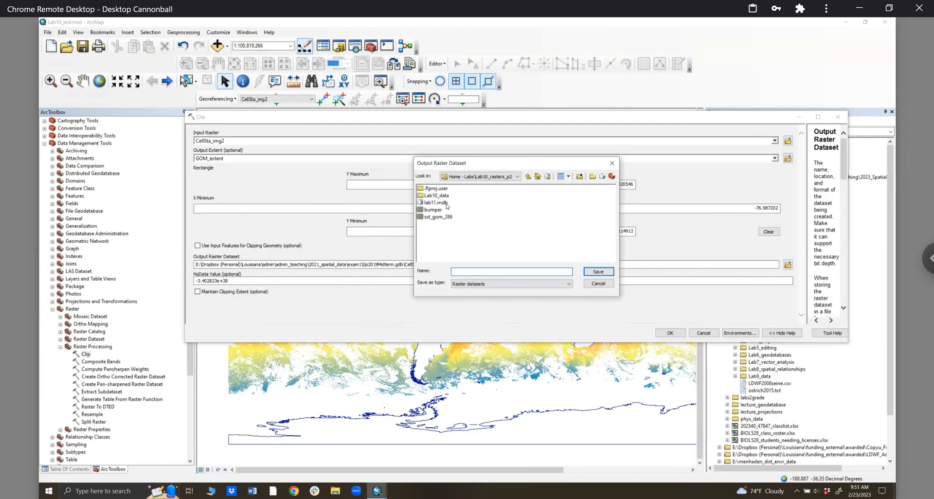
pyautogui.click(471, 273)
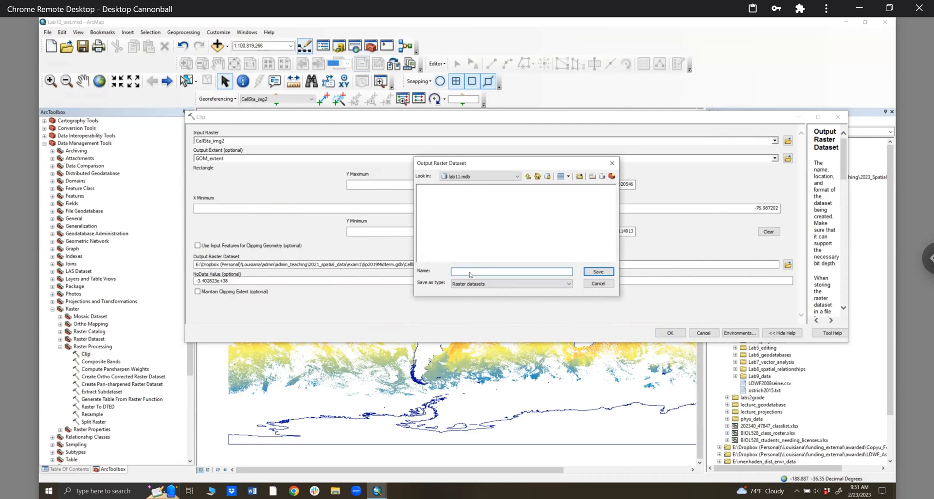
pyautogui.write('sst1')
pyautogui.click(598, 275)
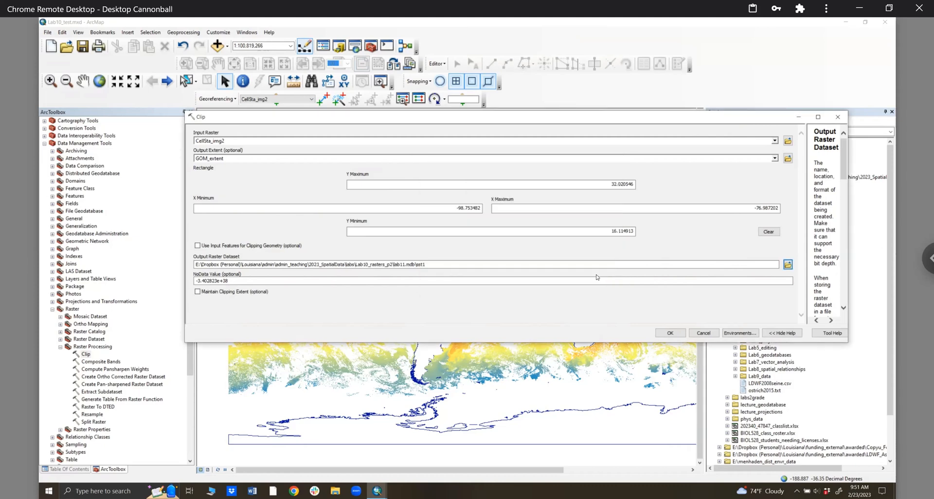
pyautogui.click(671, 334)
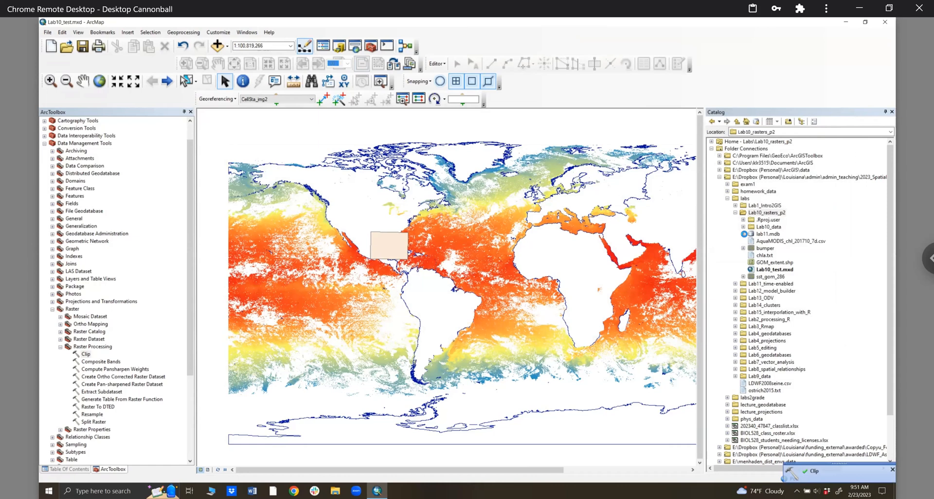
# - Expand lab11.mdb in Catalog and select its sst_data raster catalog
pyautogui.click(744, 235)
pyautogui.click(771, 240)
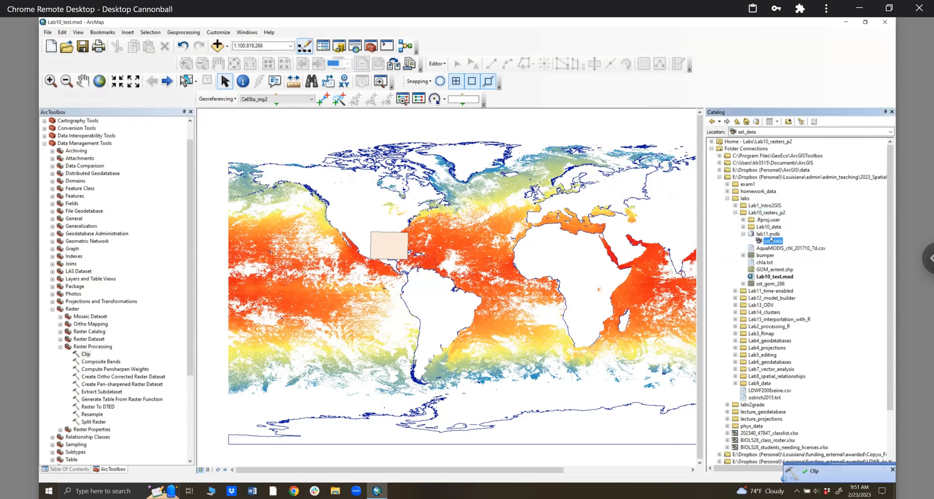
pyautogui.click(768, 235)
pyautogui.rightClick(769, 237)
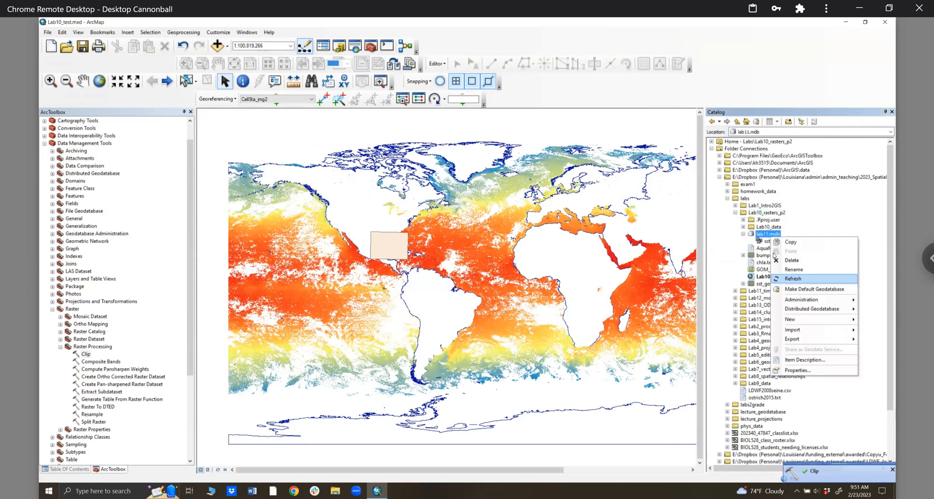
pyautogui.click(743, 235)
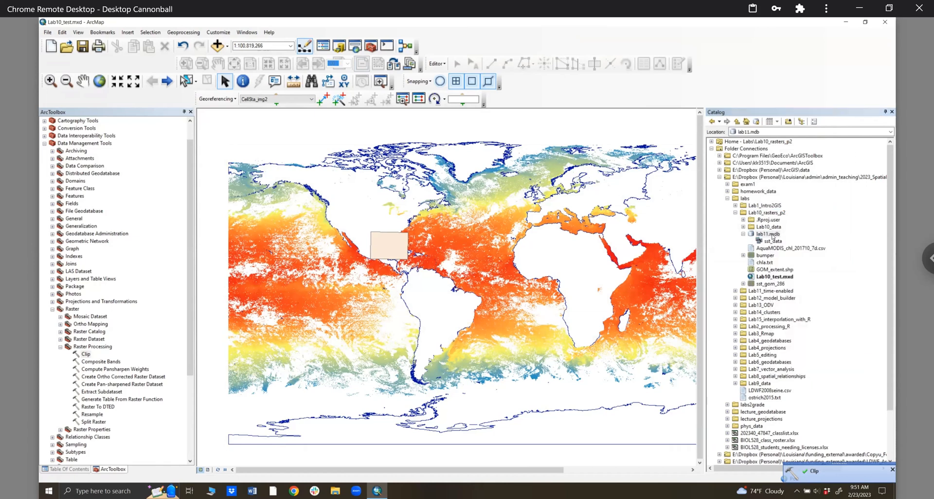
pyautogui.click(761, 234)
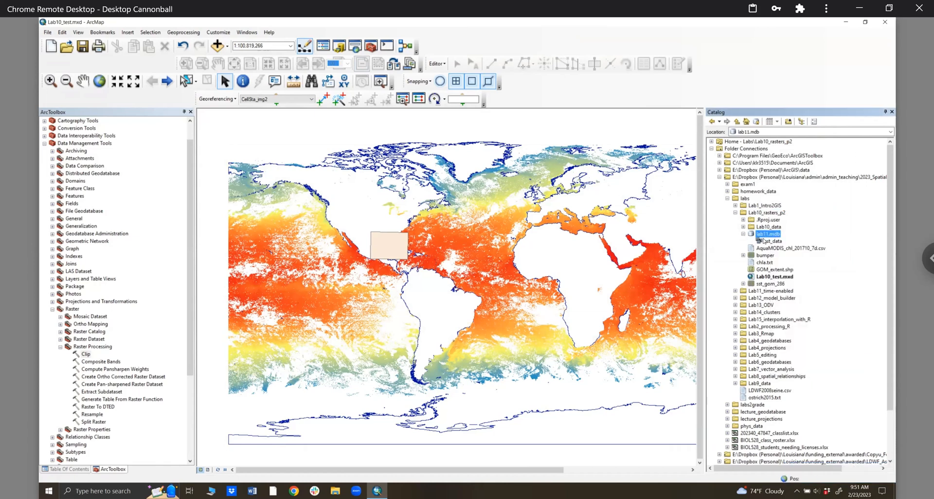
pyautogui.click(767, 241)
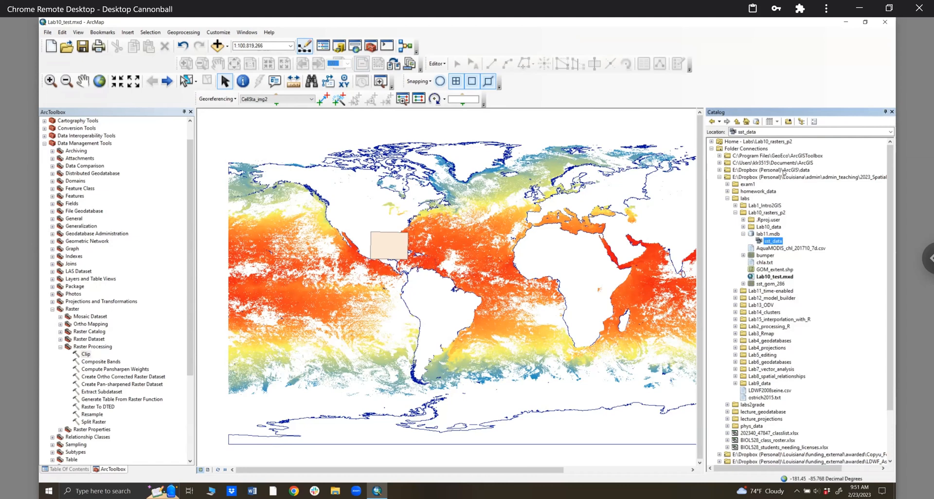
# - View and close the sst_data Raster Catalog Properties, then reselect sst_data
pyautogui.doubleClick(766, 241)
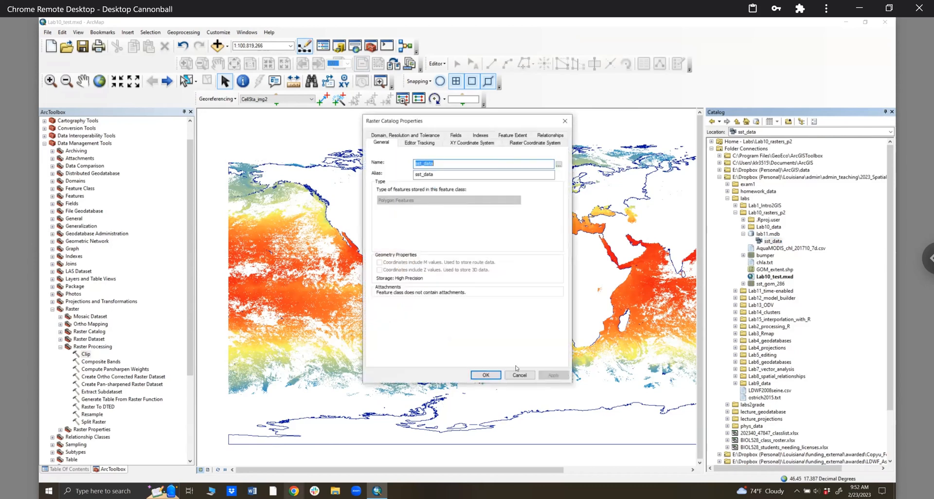
pyautogui.click(520, 375)
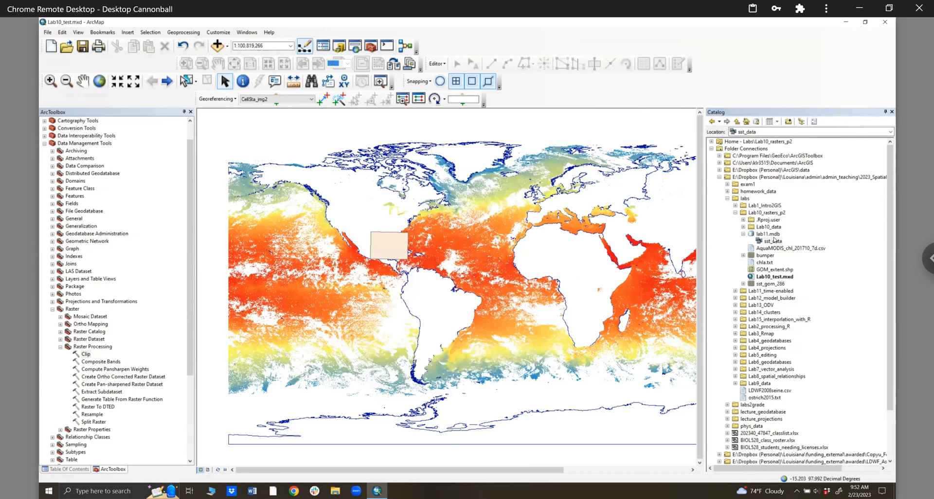
pyautogui.click(190, 111)
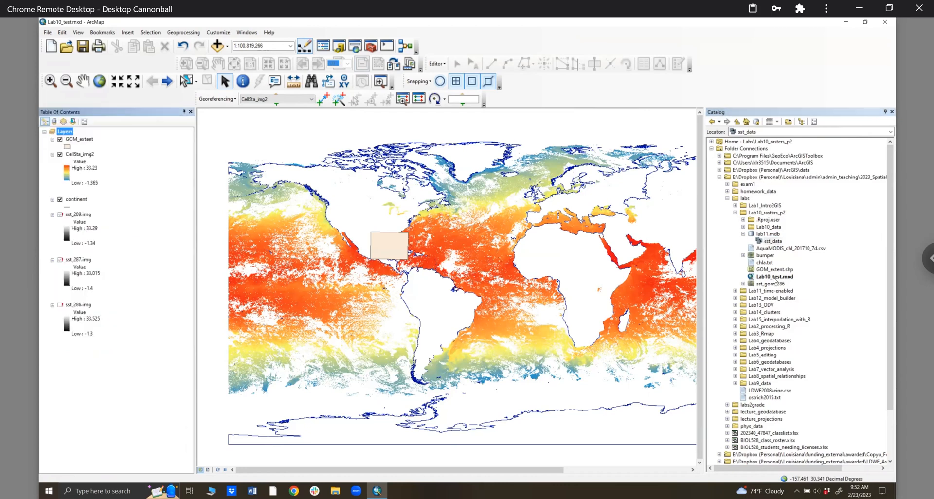
pyautogui.click(770, 241)
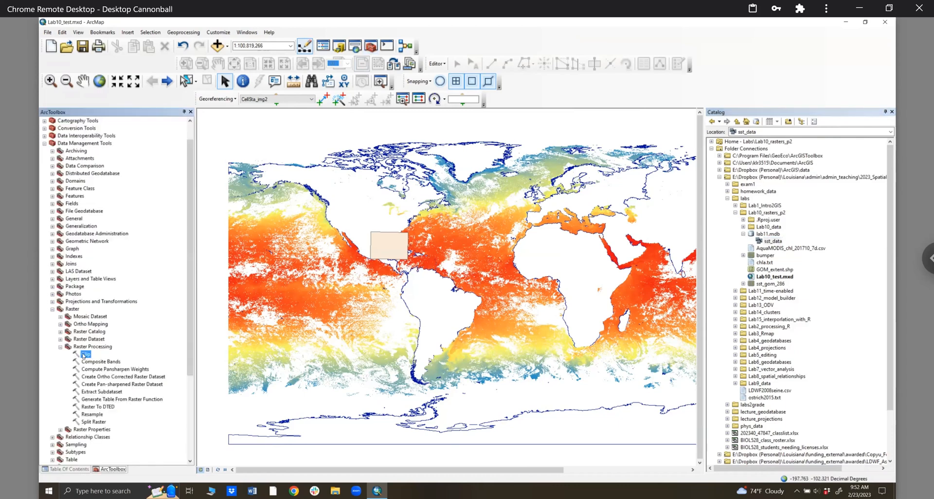
# - Reopen the raster Clip tool with CellSta_img2 as input and GOM_extent as the clipping extent
pyautogui.doubleClick(85, 355)
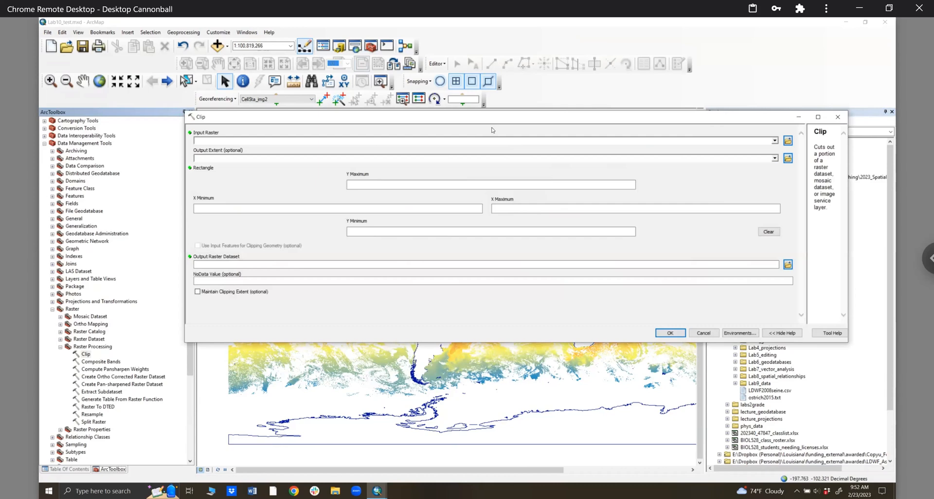
pyautogui.click(775, 140)
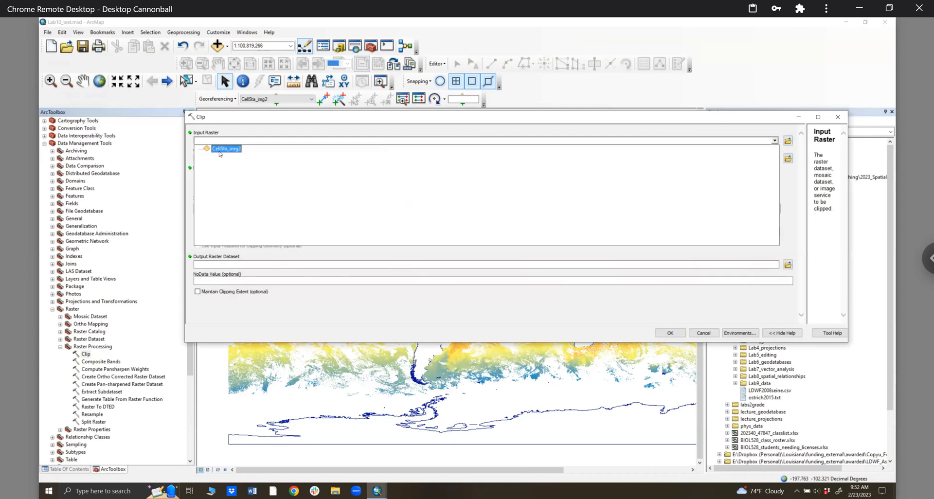
pyautogui.click(221, 149)
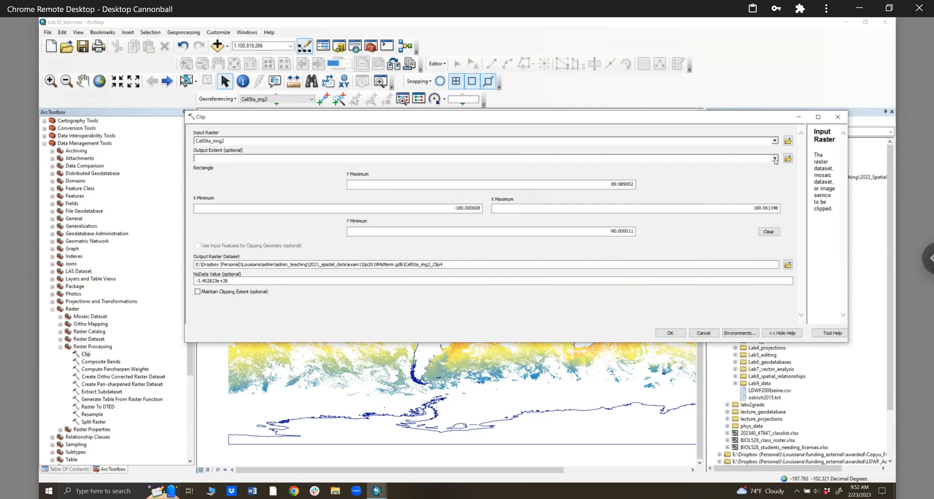
pyautogui.click(210, 158)
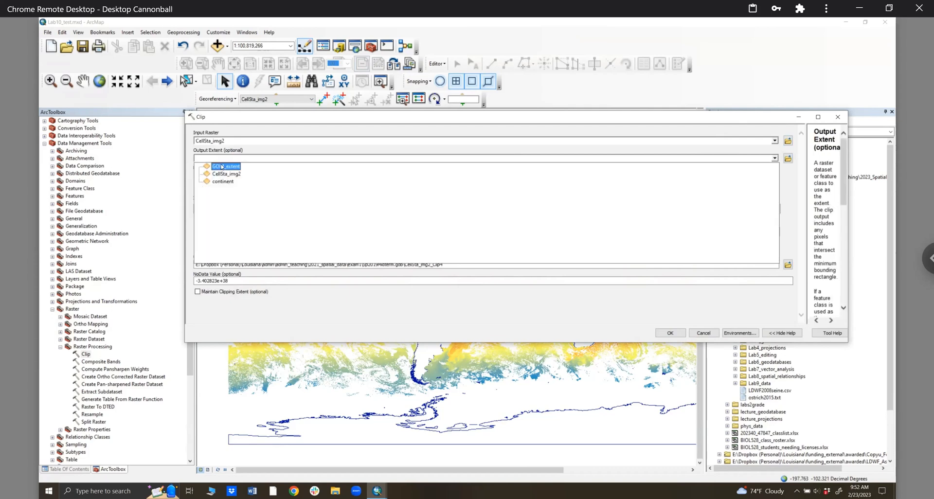
pyautogui.click(222, 167)
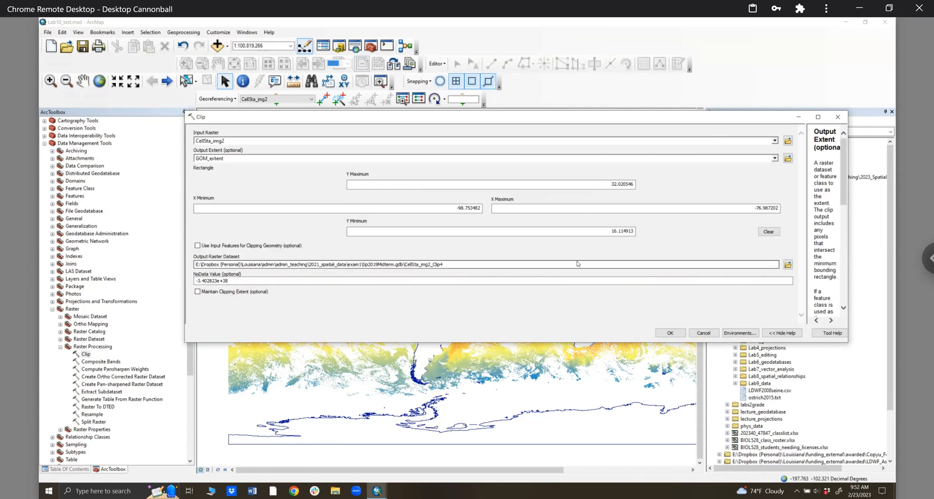
# - Save the clipped output as GOM_sst1 in Documents\ArcGIS and run the clip
pyautogui.click(788, 265)
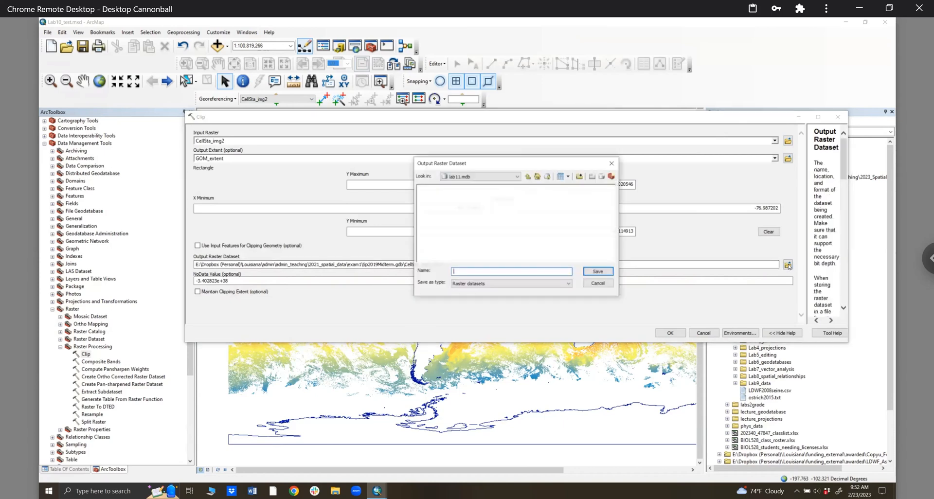
pyautogui.click(472, 177)
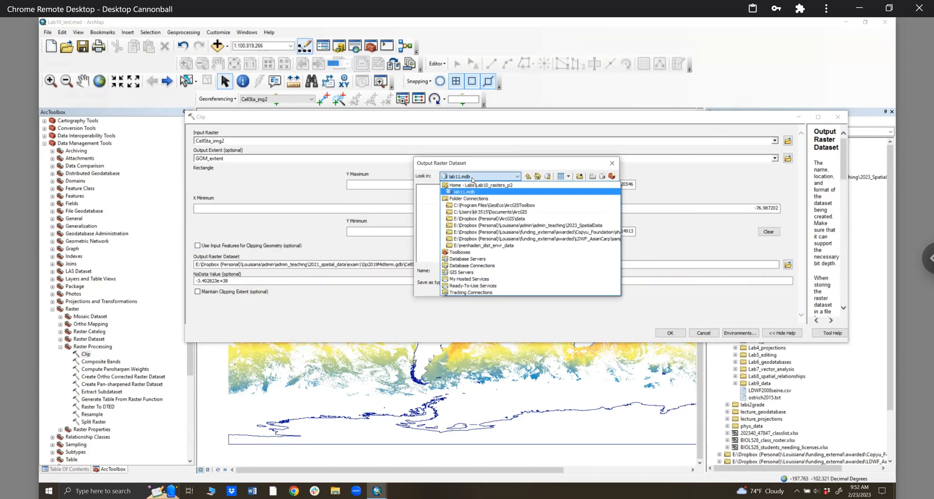
pyautogui.click(481, 213)
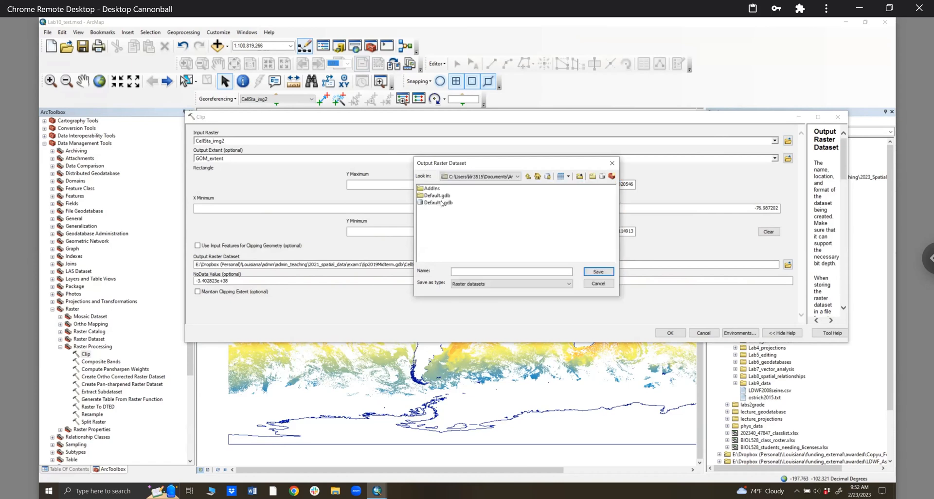
pyautogui.click(476, 272)
pyautogui.press('m')
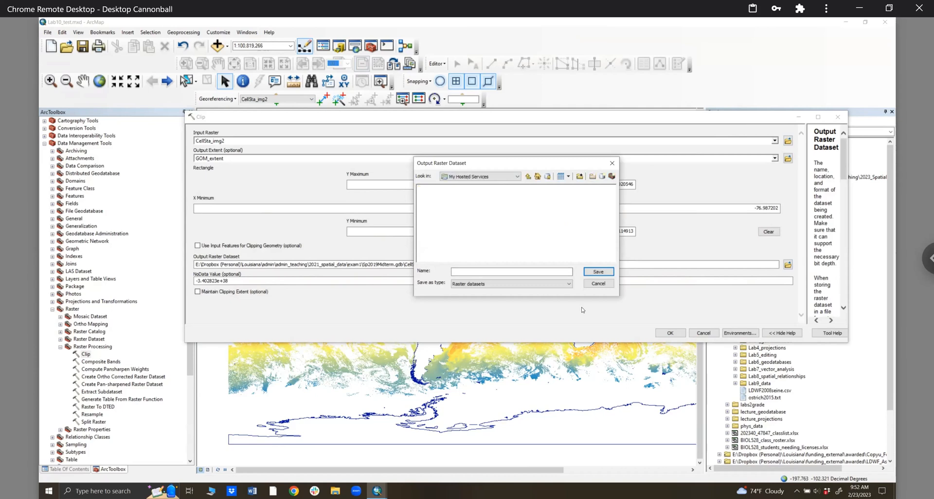
pyautogui.click(488, 178)
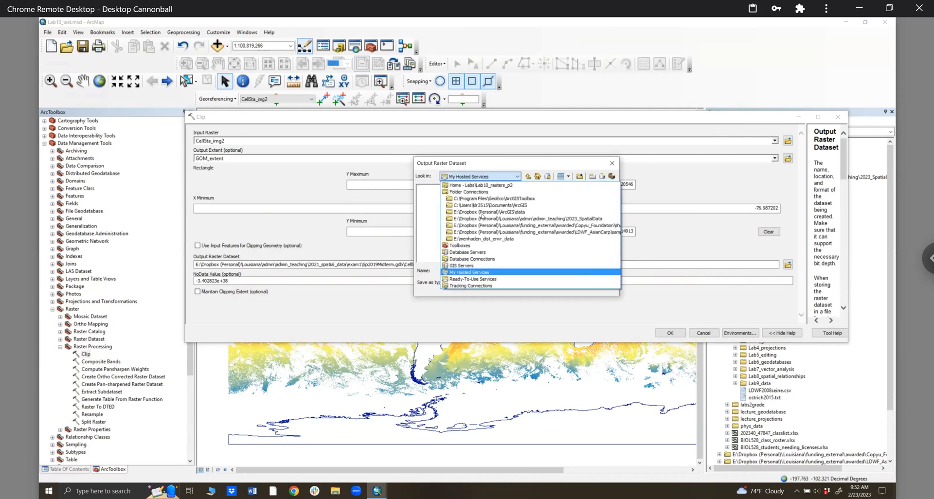
pyautogui.press('Up')
pyautogui.press('Return')
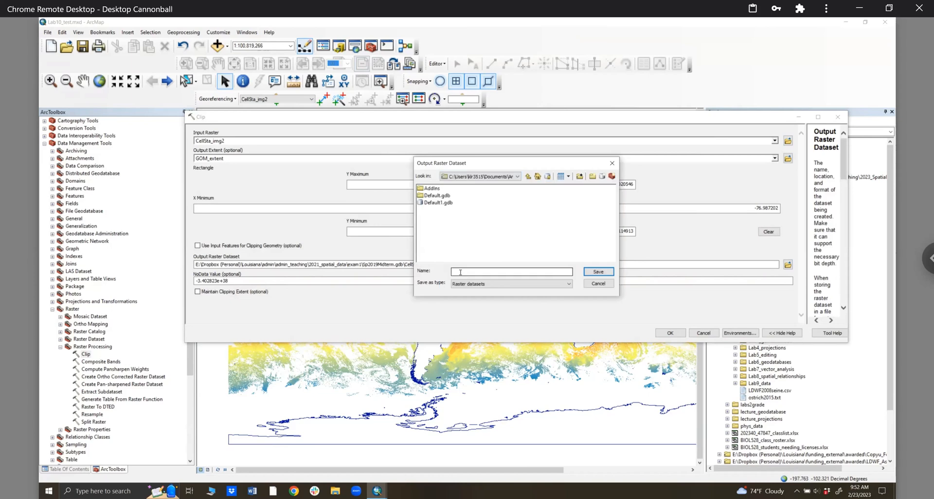
pyautogui.click(461, 271)
pyautogui.write('GOM_sst1')
pyautogui.click(599, 272)
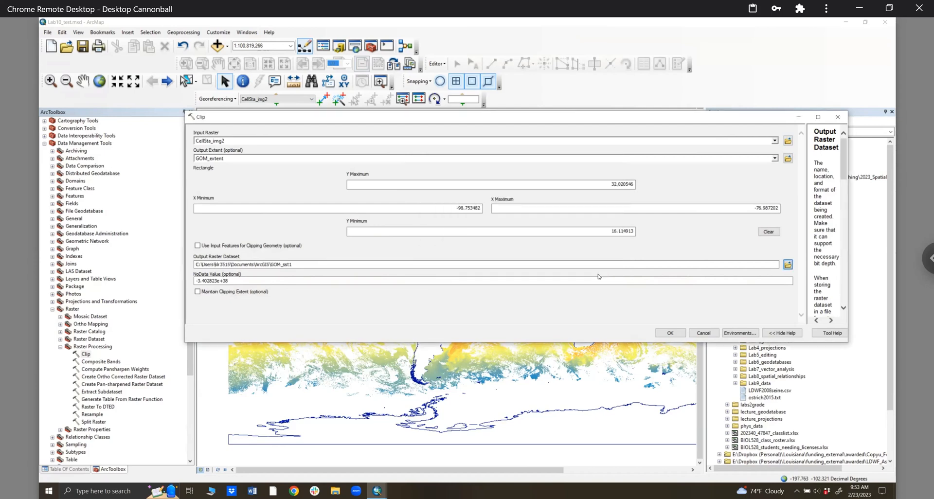
pyautogui.click(670, 333)
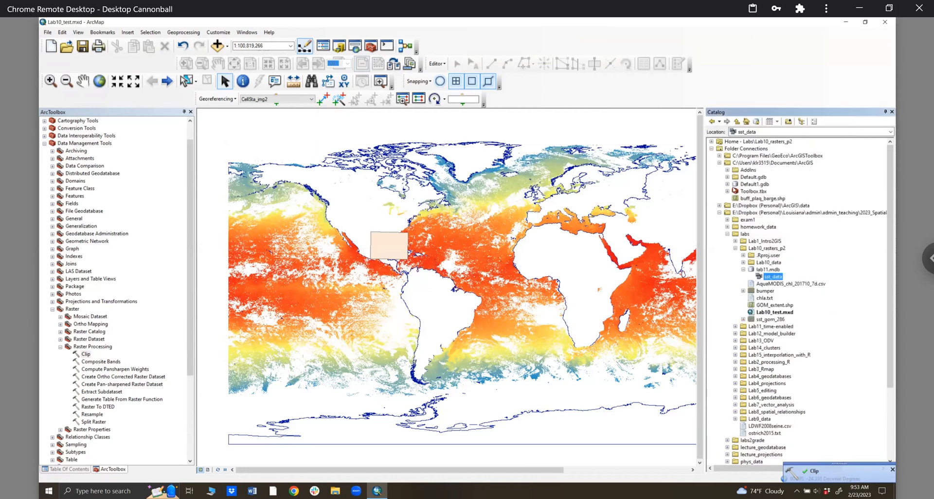
# - Refresh the Documents ArcGIS folder to show GOM_sst1 and return to the layer list
pyautogui.rightClick(745, 162)
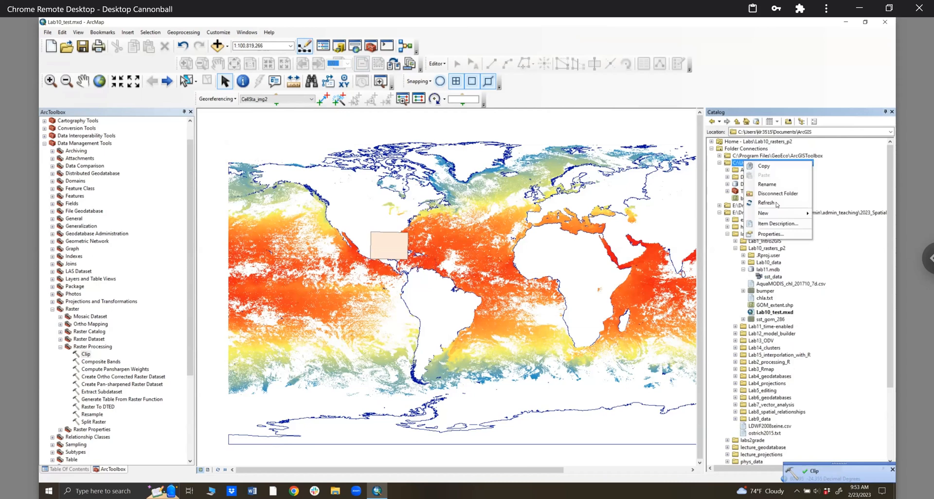
pyautogui.click(777, 203)
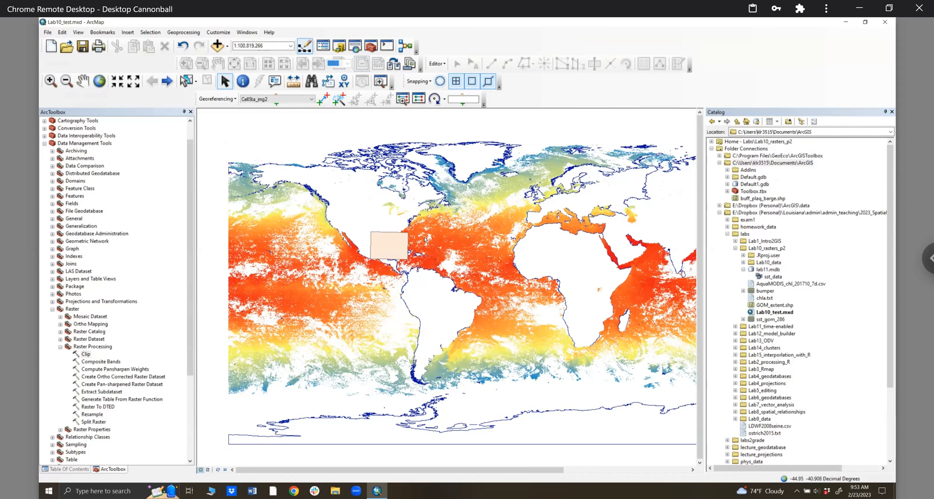
pyautogui.click(190, 112)
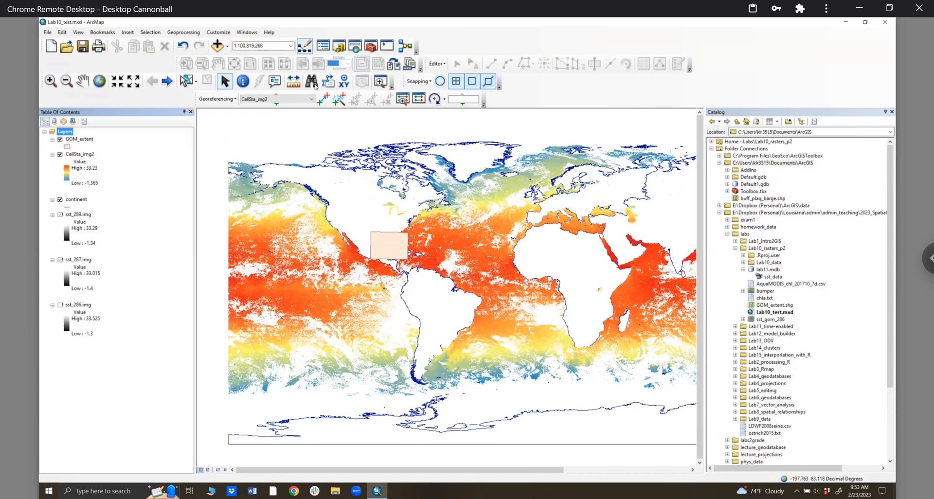
pyautogui.click(371, 45)
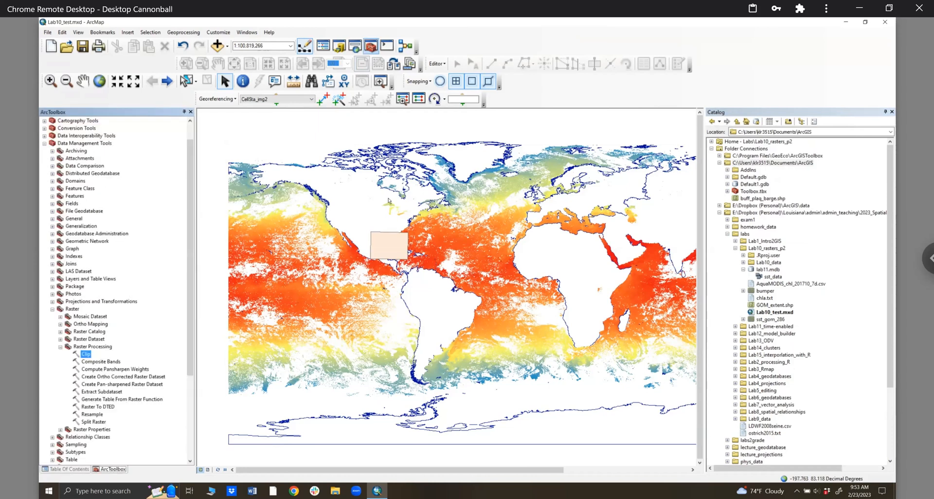
pyautogui.click(190, 113)
# - Remove the GOM_extent layer from the map and bring back the Clip tool
pyautogui.rightClick(62, 133)
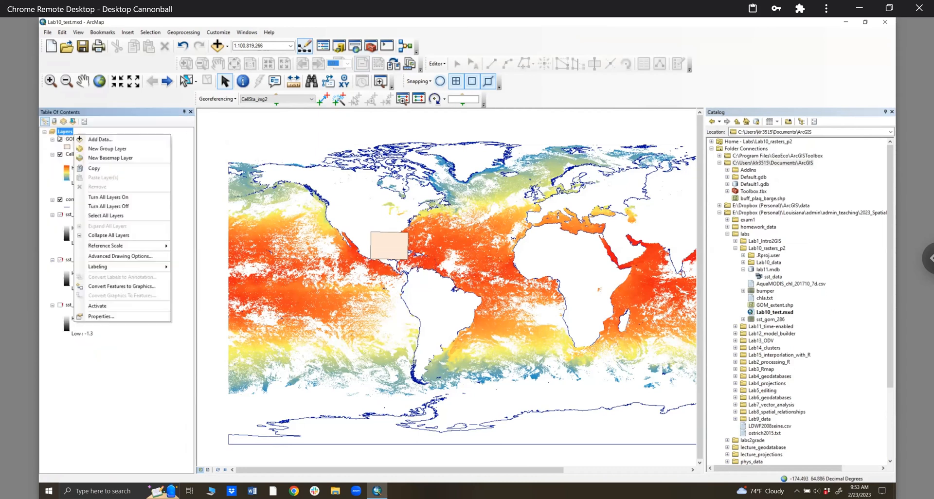
pyautogui.rightClick(67, 139)
pyautogui.click(88, 152)
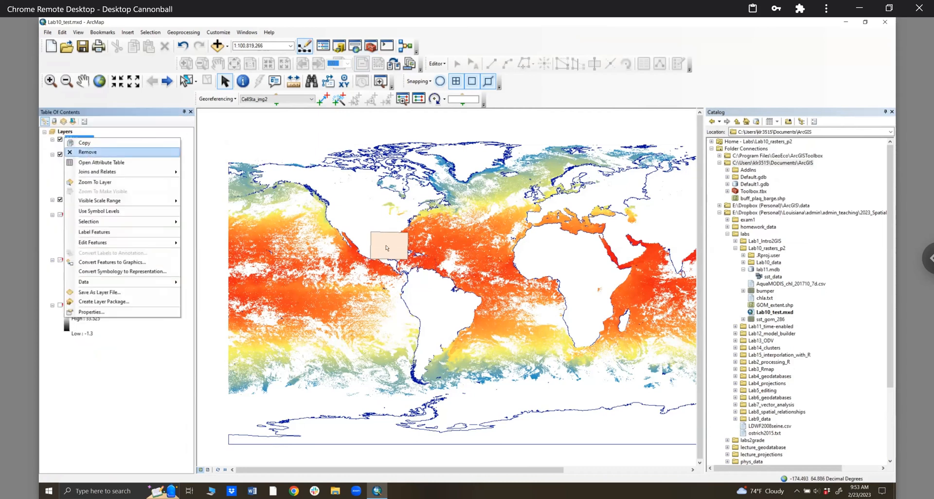
pyautogui.click(371, 46)
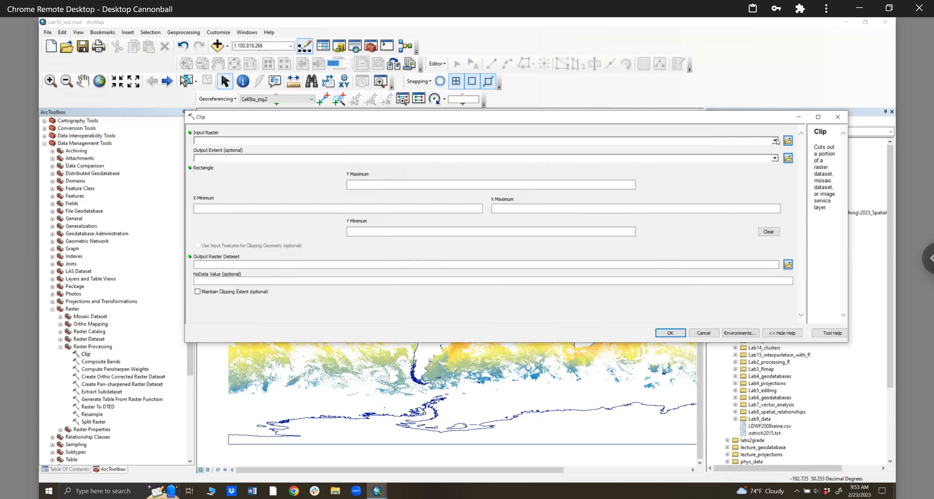
# - Select CellSta_img2 as the input raster in the Clip tool
pyautogui.click(775, 141)
pyautogui.click(203, 120)
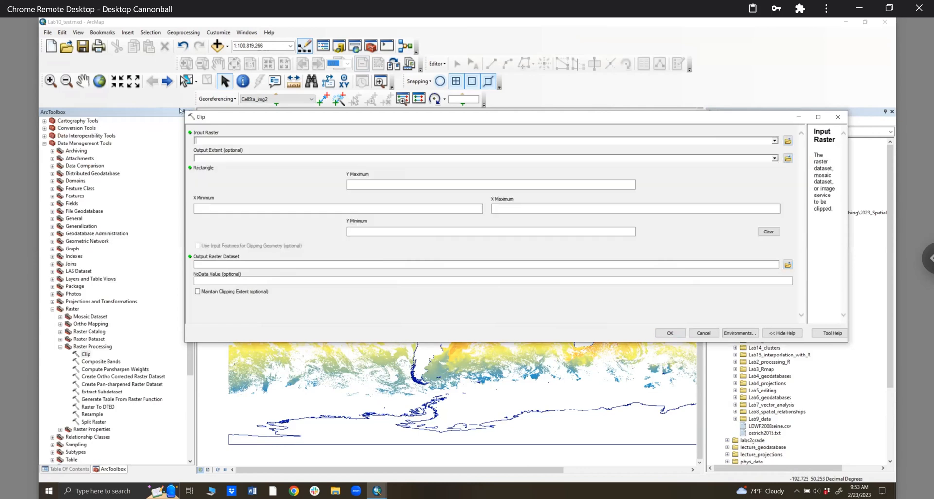
pyautogui.click(180, 112)
pyautogui.click(190, 112)
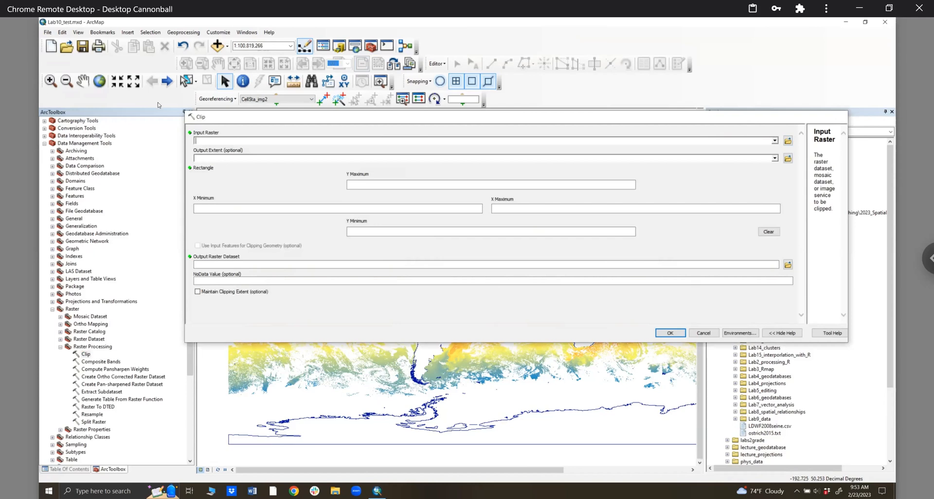
pyautogui.click(190, 112)
pyautogui.click(190, 112)
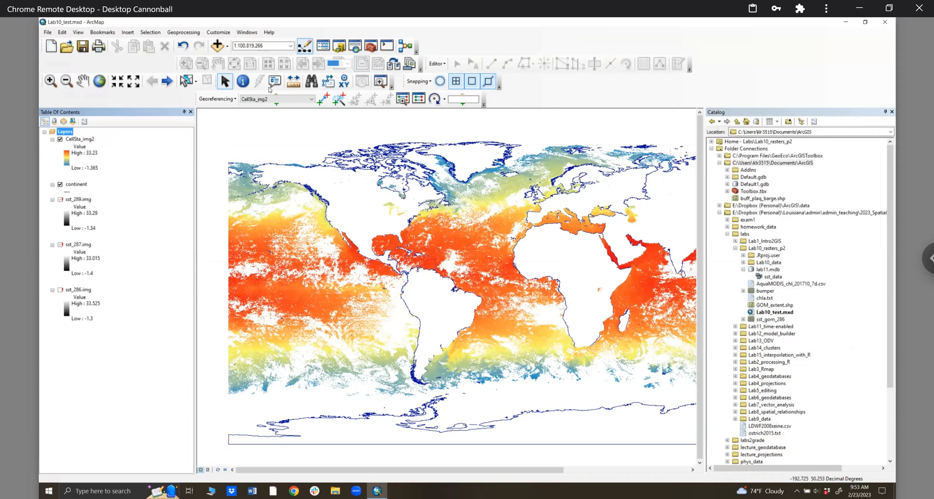
pyautogui.click(371, 47)
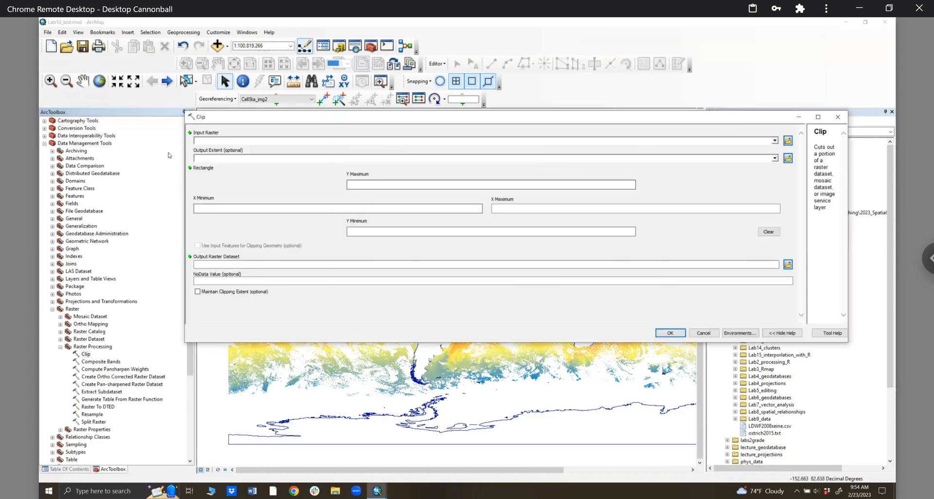
pyautogui.click(227, 140)
pyautogui.click(223, 149)
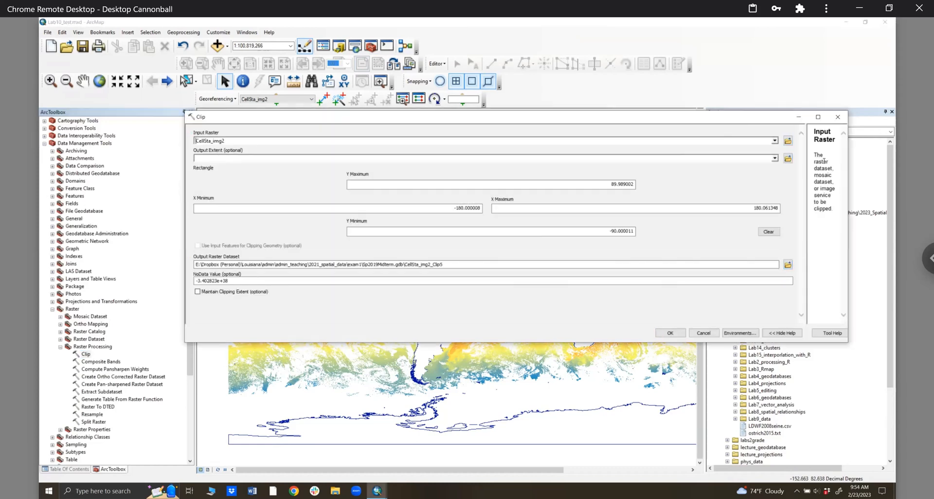
# - Set the clip rectangle to Y Max 30, Y Min 25, X Max -75 and X Min -92
pyautogui.click(589, 183)
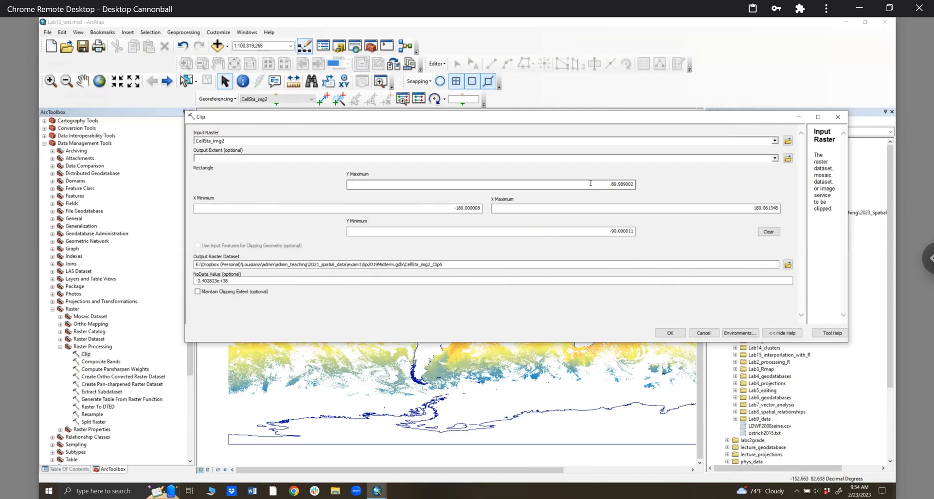
pyautogui.write('30')
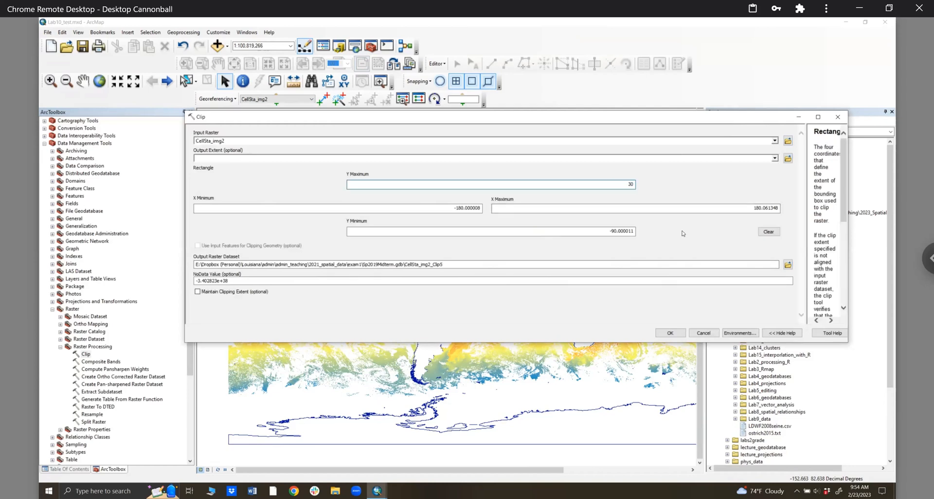
pyautogui.click(630, 232)
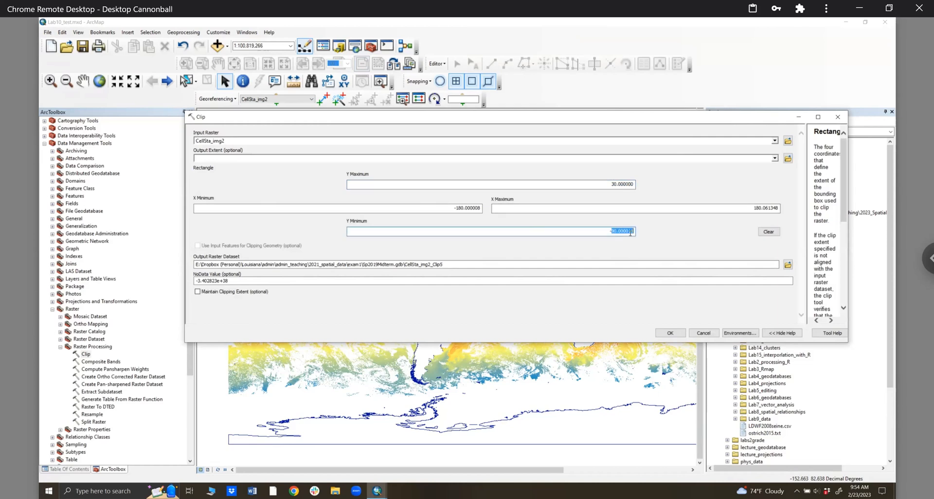
pyautogui.press('BackSpace')
pyautogui.write('25')
pyautogui.press('Tab')
pyautogui.press('BackSpace')
pyautogui.write('-75')
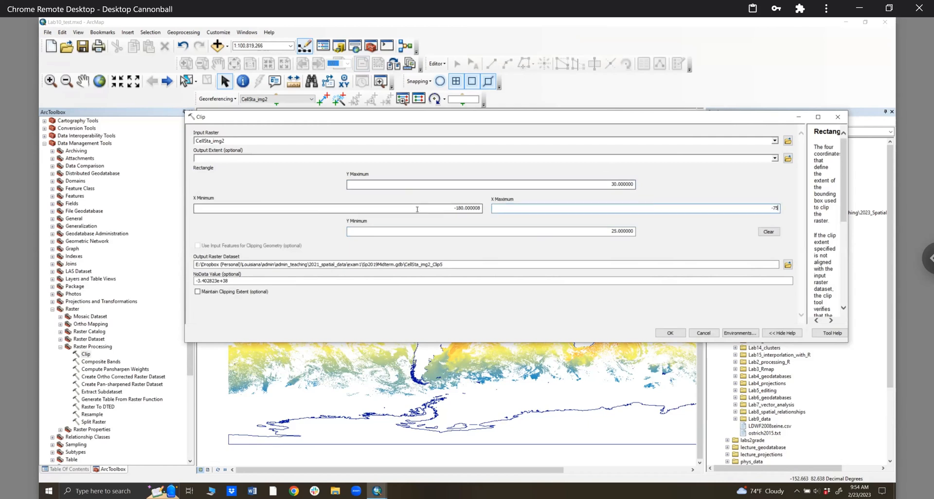
pyautogui.press('Tab')
pyautogui.press('BackSpace')
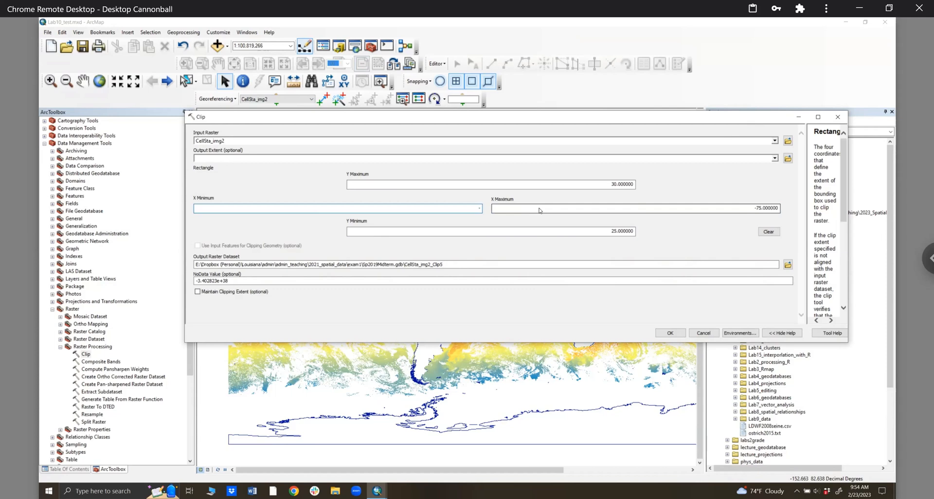
pyautogui.write('-97')
pyautogui.moveTo(474, 208); pyautogui.dragTo(486, 210)
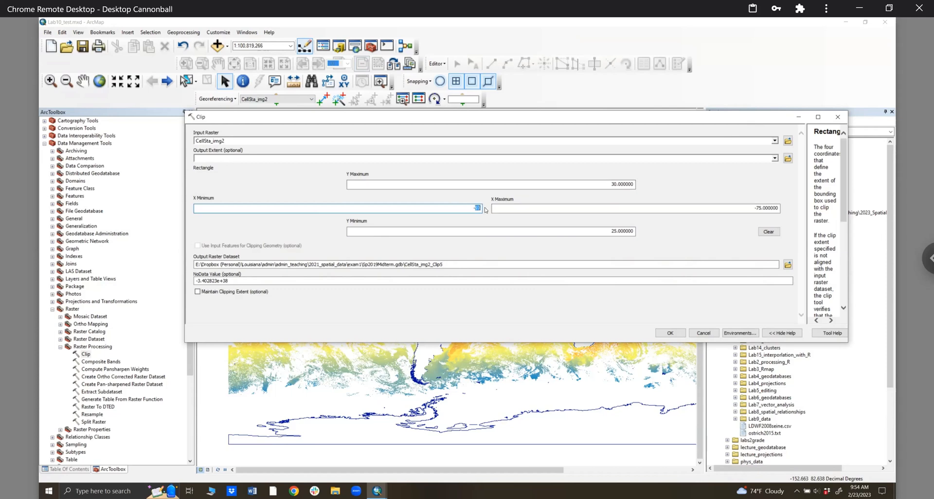
pyautogui.press('BackSpace')
pyautogui.write('92')
# - Set the output raster to sst1 inside Default1.gdb
pyautogui.click(788, 264)
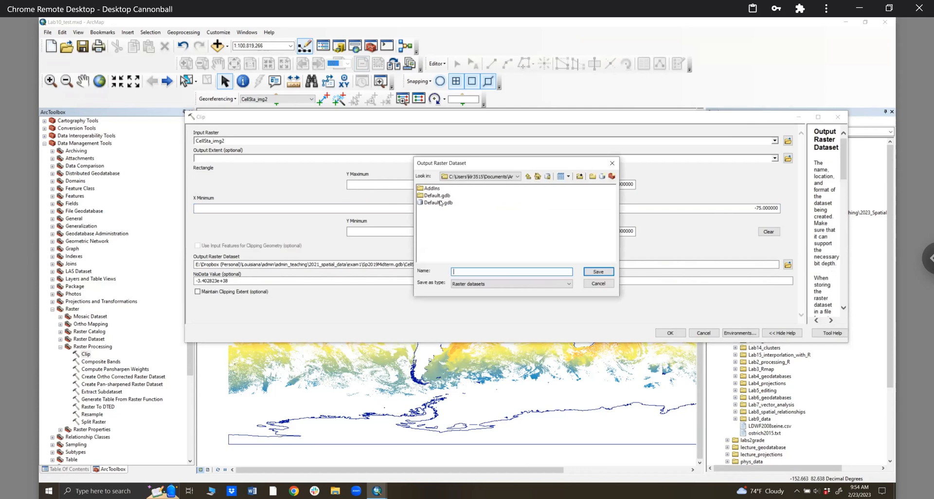
pyautogui.doubleClick(439, 202)
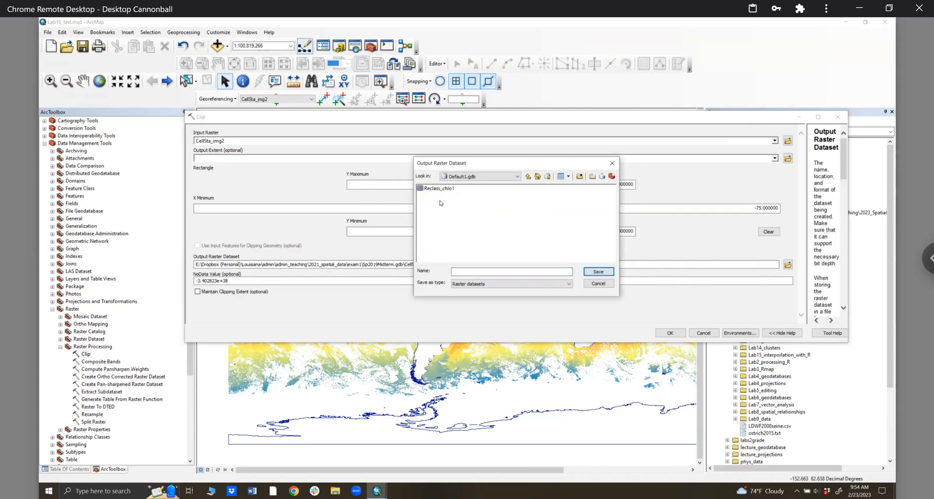
pyautogui.click(516, 271)
pyautogui.write('sst1')
pyautogui.click(609, 273)
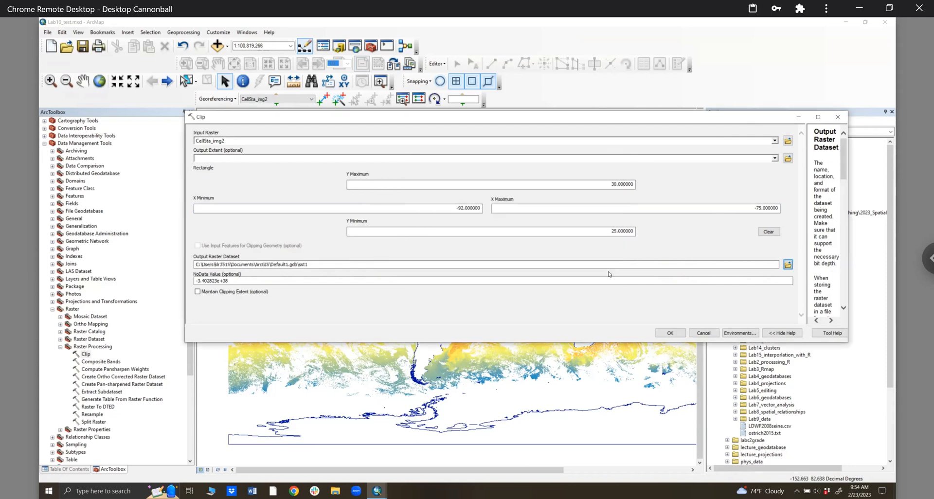
pyautogui.click(680, 334)
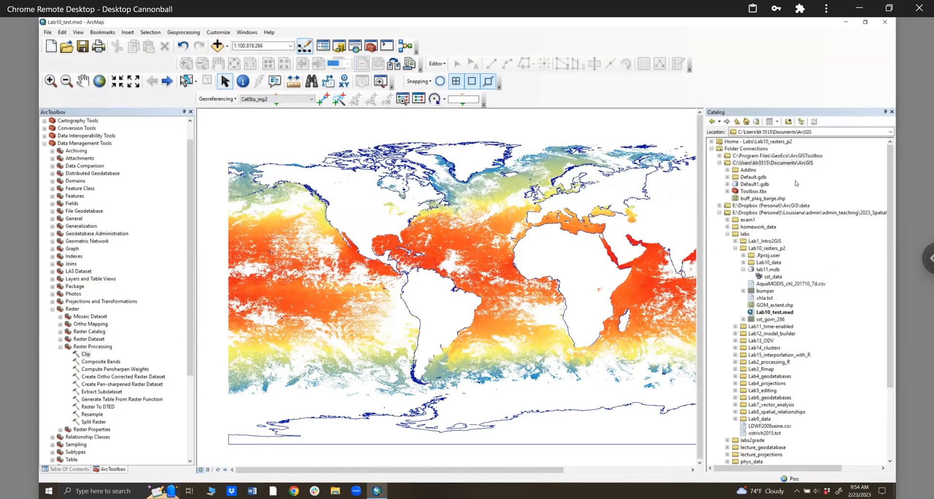
pyautogui.rightClick(758, 184)
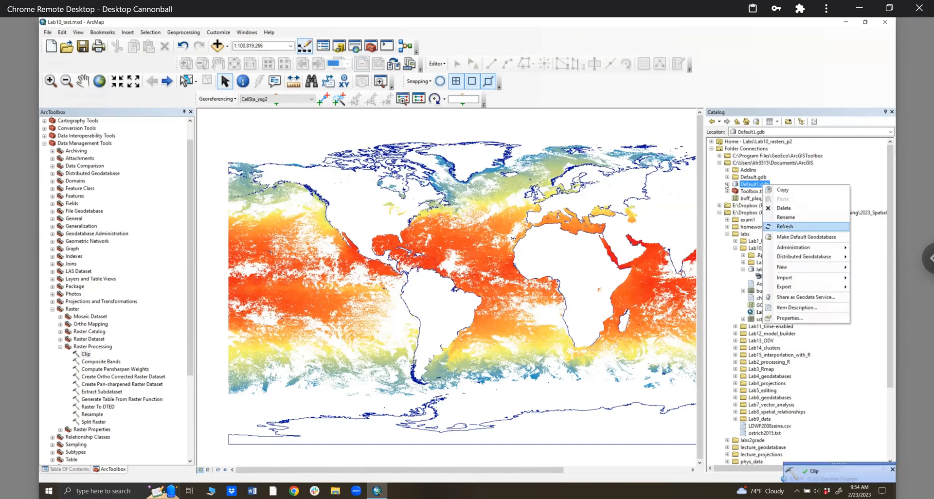
pyautogui.click(740, 193)
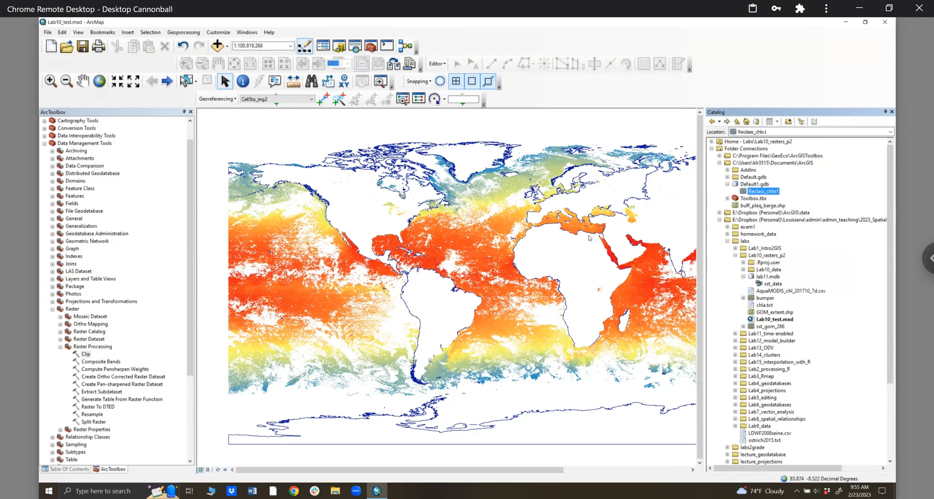
pyautogui.click(85, 355)
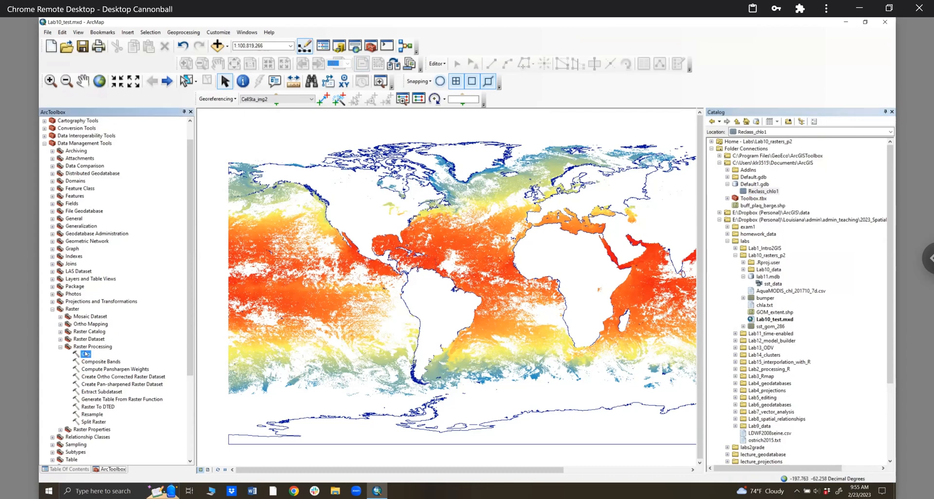
pyautogui.click(59, 339)
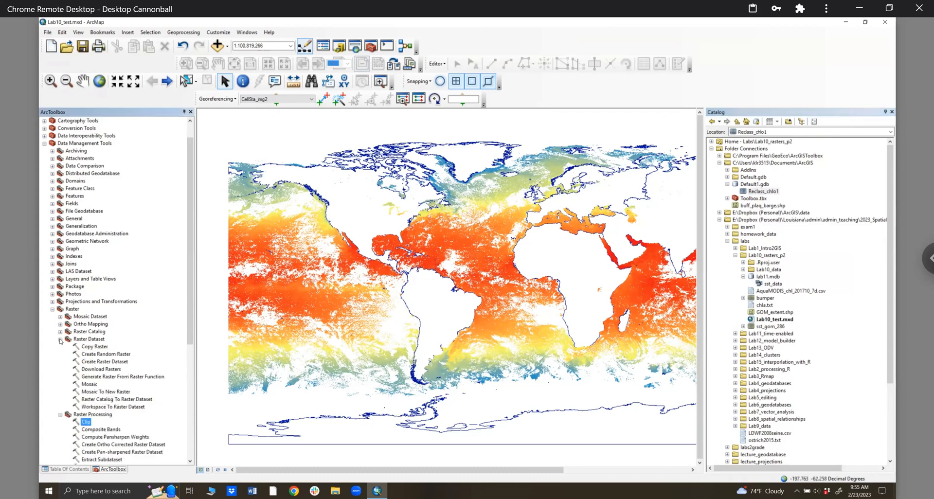
pyautogui.click(60, 340)
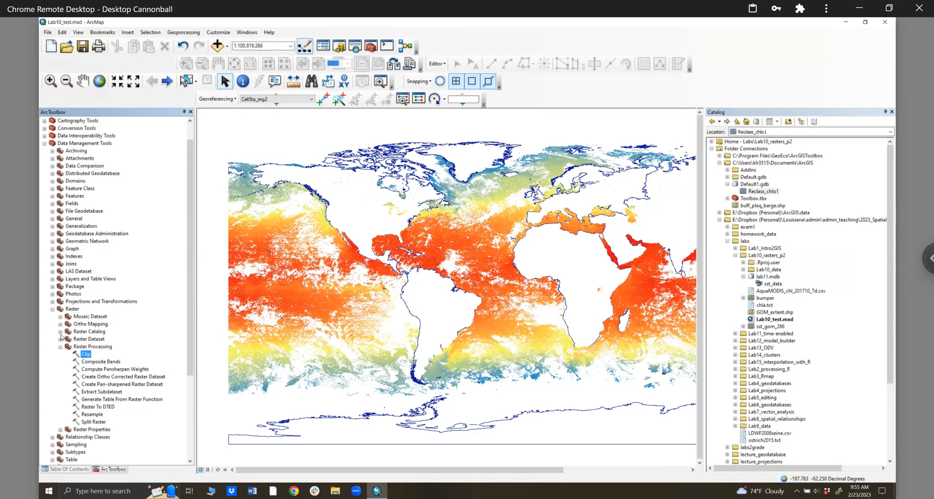
# - Apply the red-to-blue rainbow colour ramp to CellSta_img2 in its Symbology properties
pyautogui.click(191, 112)
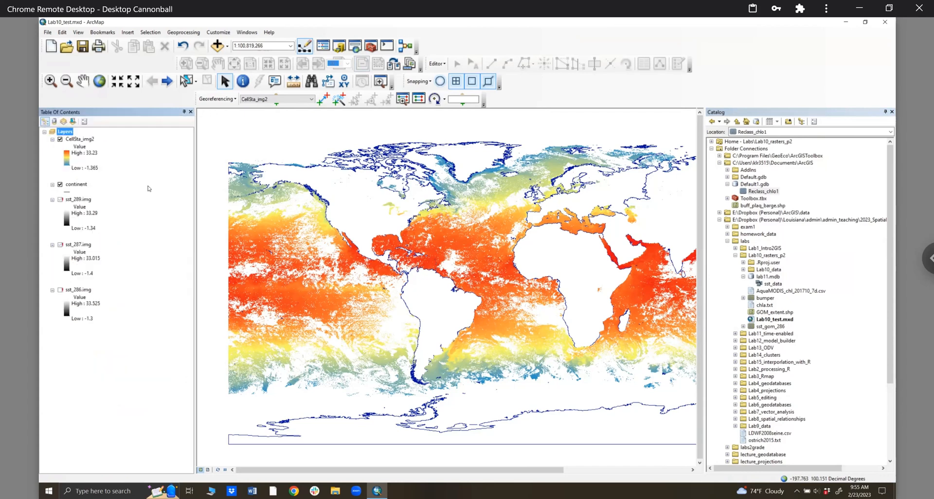
pyautogui.rightClick(85, 140)
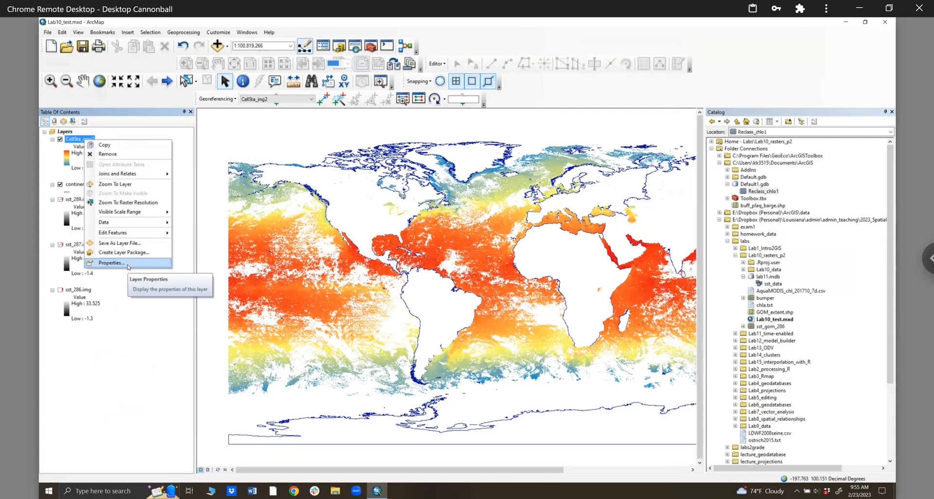
pyautogui.click(127, 266)
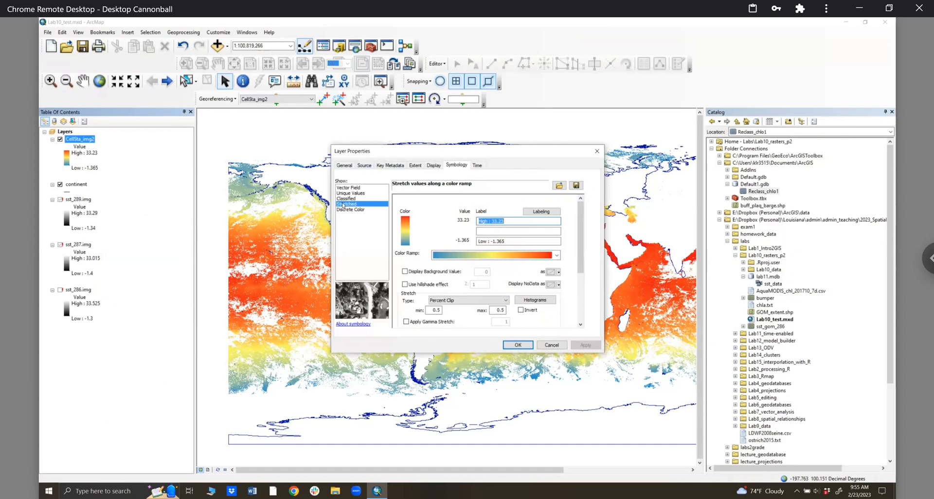
pyautogui.click(471, 257)
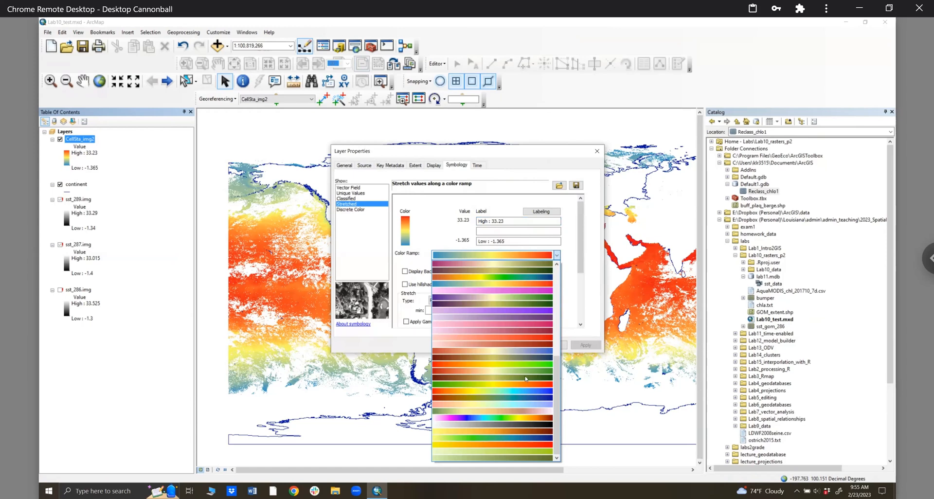
pyautogui.click(511, 391)
pyautogui.click(586, 345)
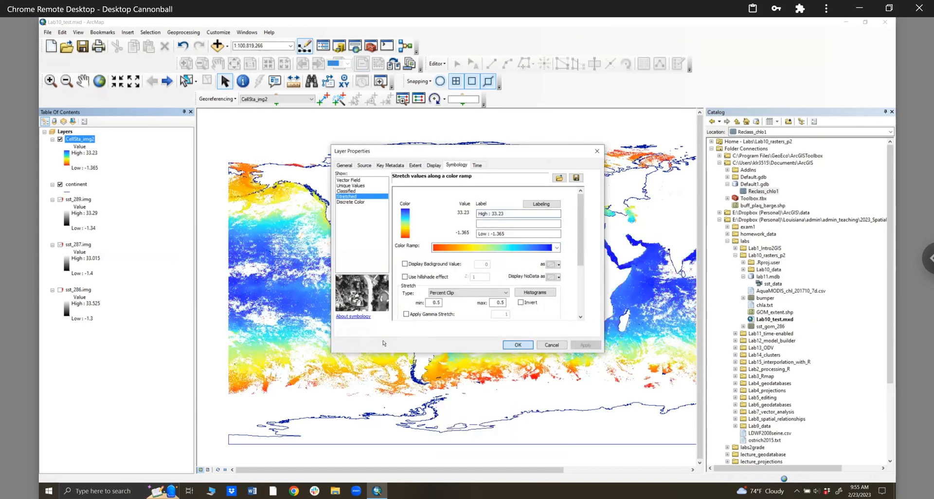
pyautogui.press('Return')
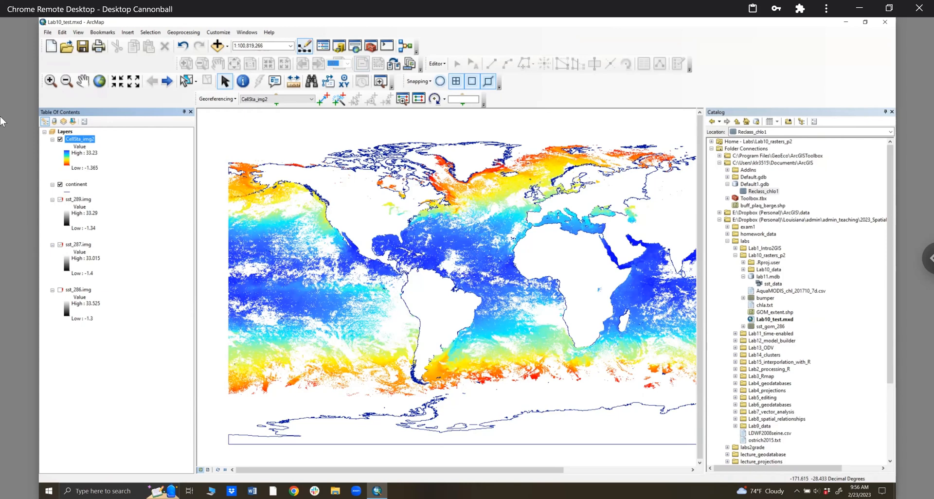
# - In CellSta_img2's symbology, apply the stretch type None to the raster
pyautogui.rightClick(92, 141)
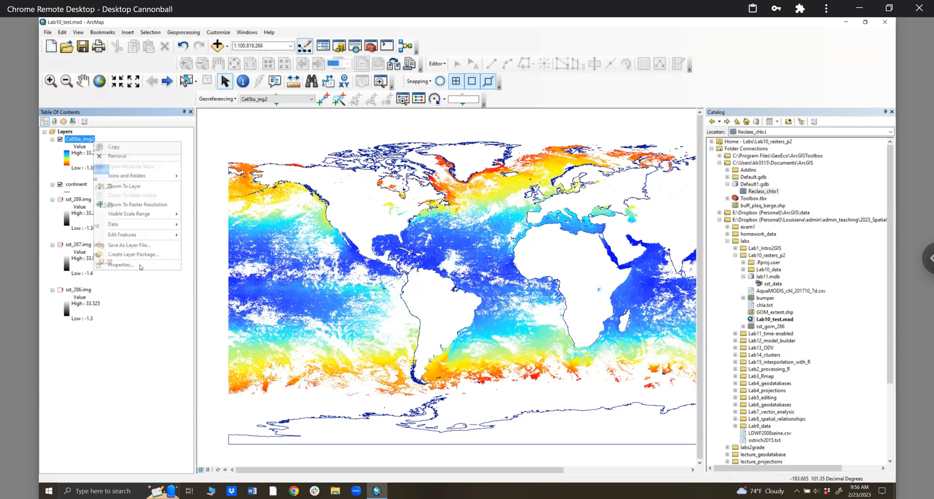
pyautogui.click(120, 265)
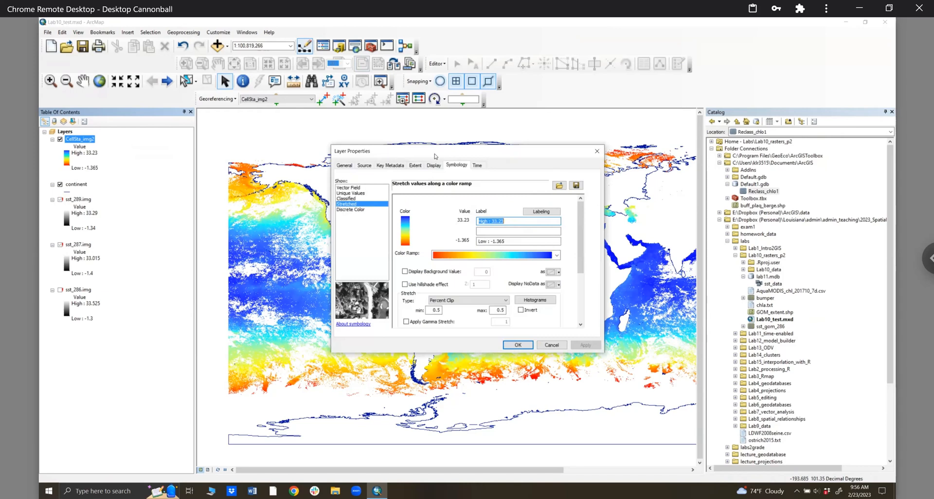
pyautogui.click(346, 204)
pyautogui.click(465, 305)
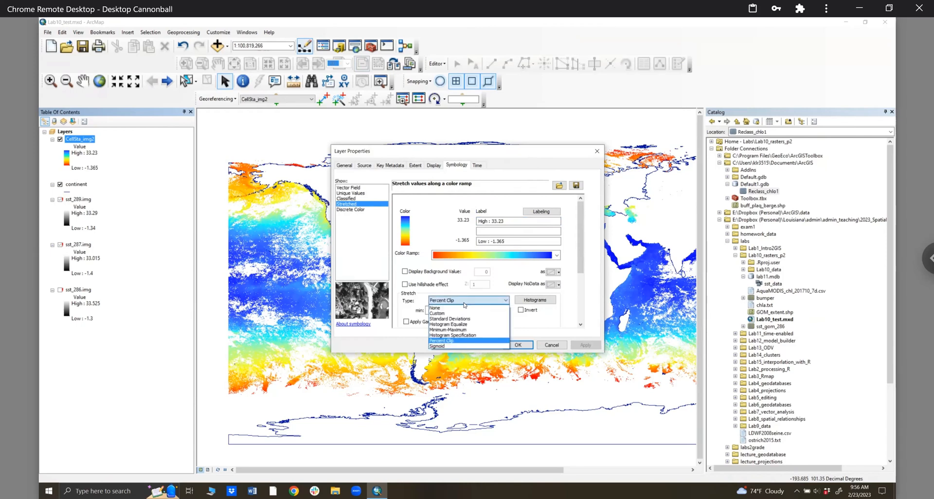
pyautogui.click(453, 308)
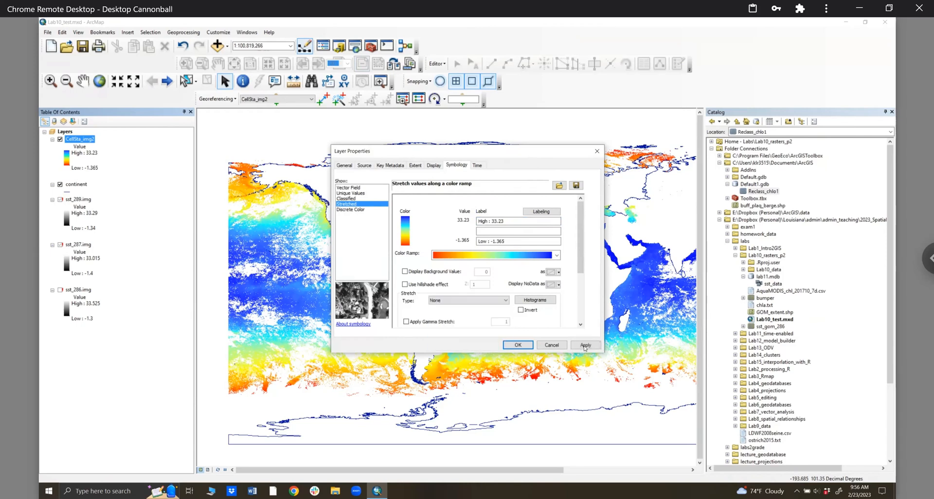
pyautogui.click(585, 345)
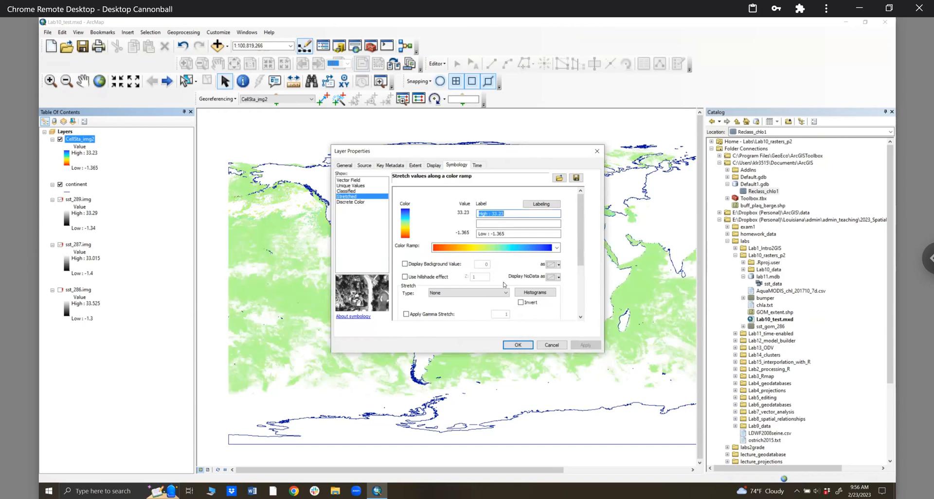
# - Try a Standard Deviations stretch, first with n = 1 and then n = 3
pyautogui.click(476, 293)
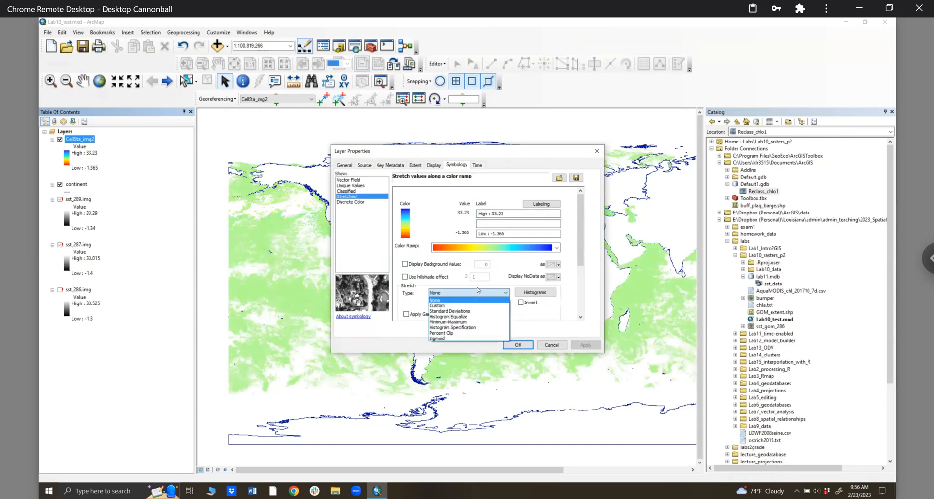
pyautogui.click(475, 312)
pyautogui.click(586, 345)
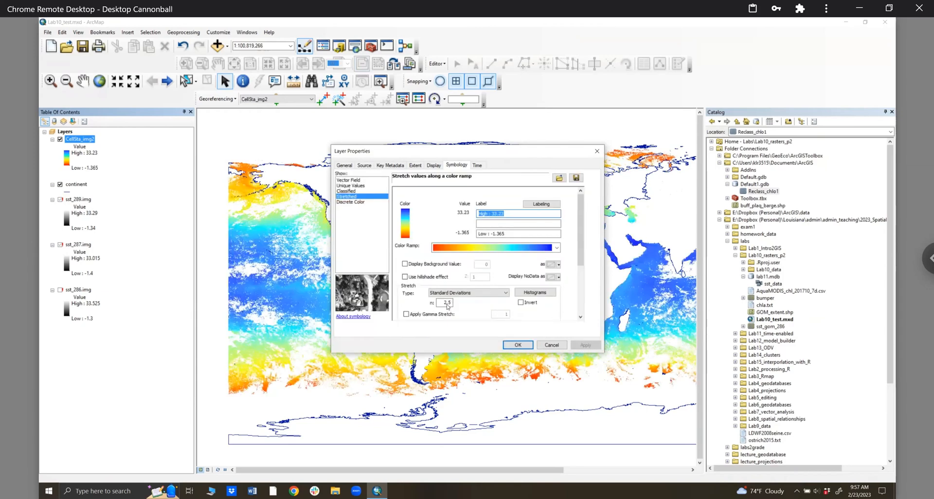
pyautogui.click(479, 307)
pyautogui.write('1')
pyautogui.click(581, 345)
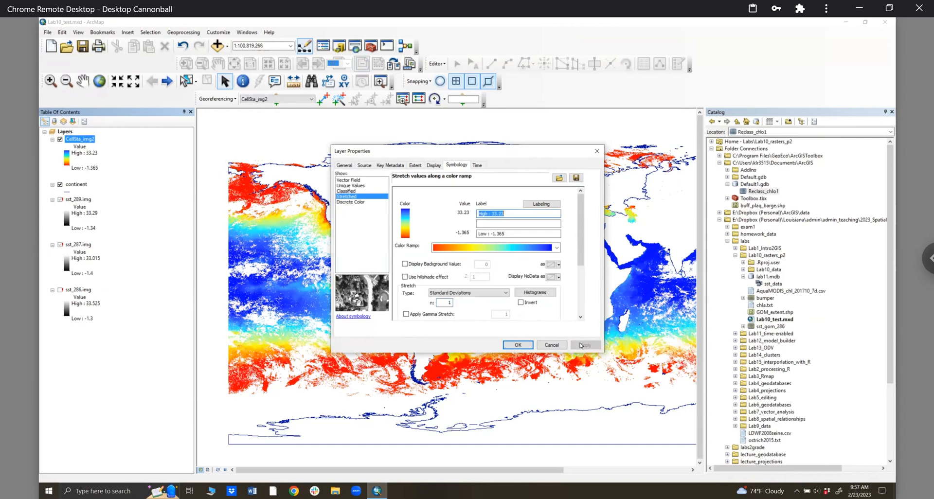
pyautogui.doubleClick(455, 304)
pyautogui.write('3')
pyautogui.click(579, 345)
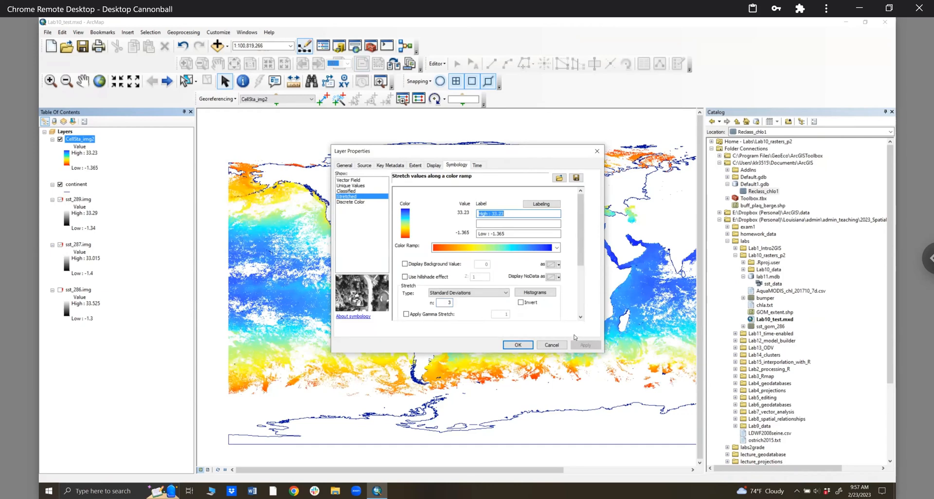
# - Switch the stretch to Histogram Equalize, apply it, and close the properties
pyautogui.click(484, 294)
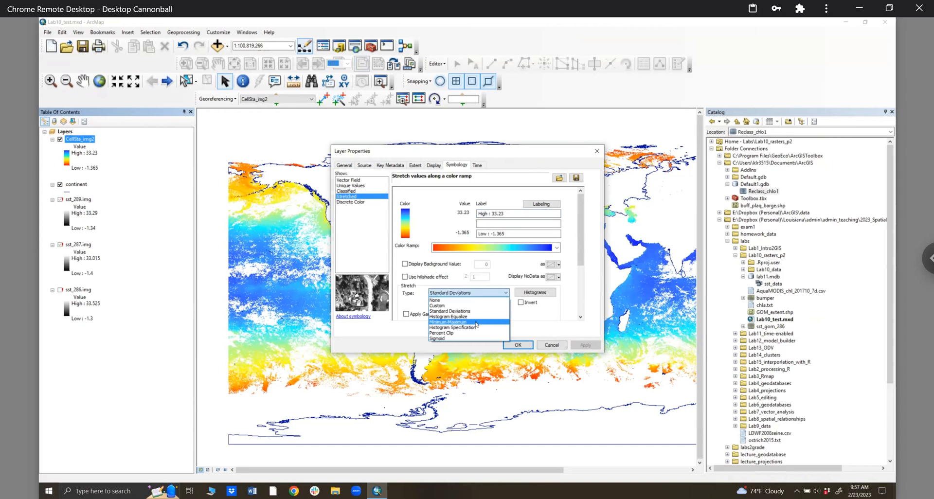
pyautogui.click(476, 317)
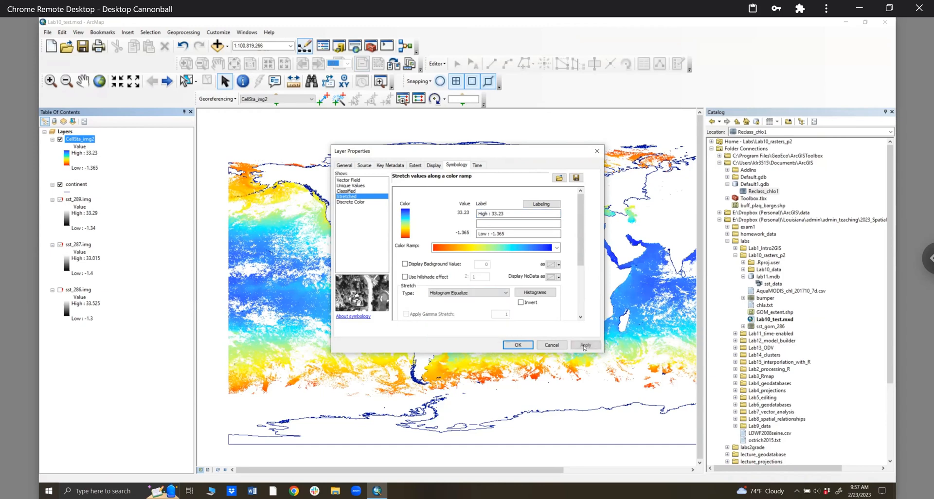
pyautogui.click(584, 346)
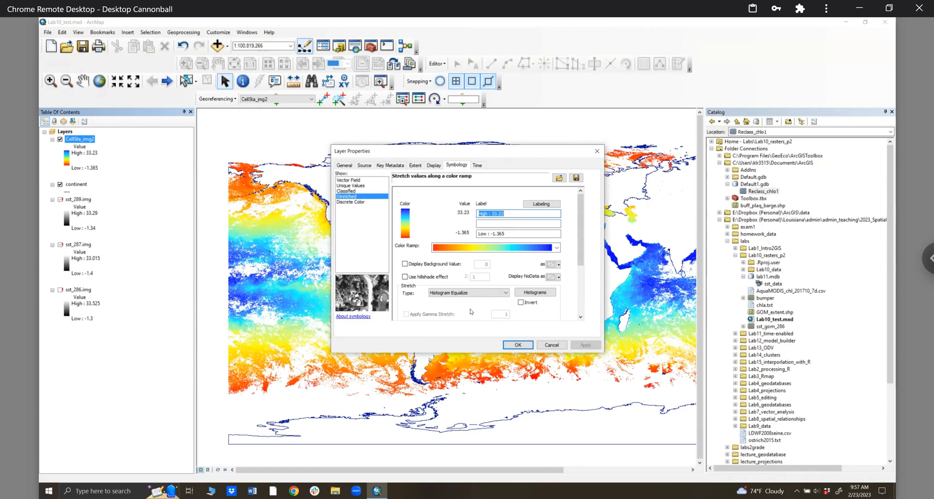
pyautogui.click(510, 346)
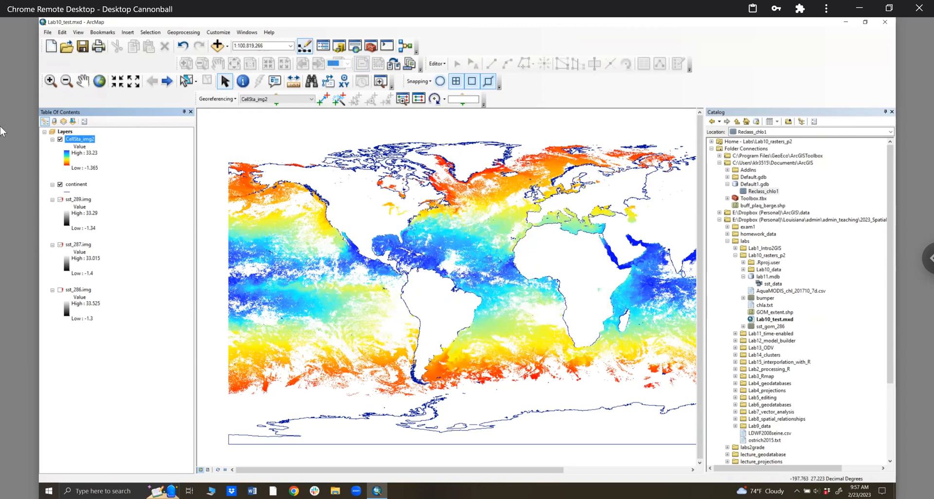
# - Hide CellSta_img2 and add 286_sst1.img from Lab10_data\sst to the map's layers
pyautogui.click(60, 140)
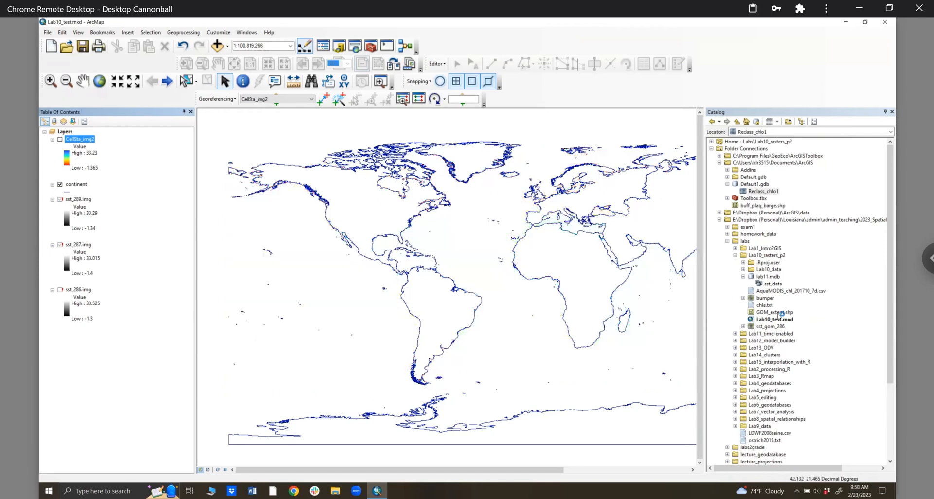
pyautogui.click(743, 270)
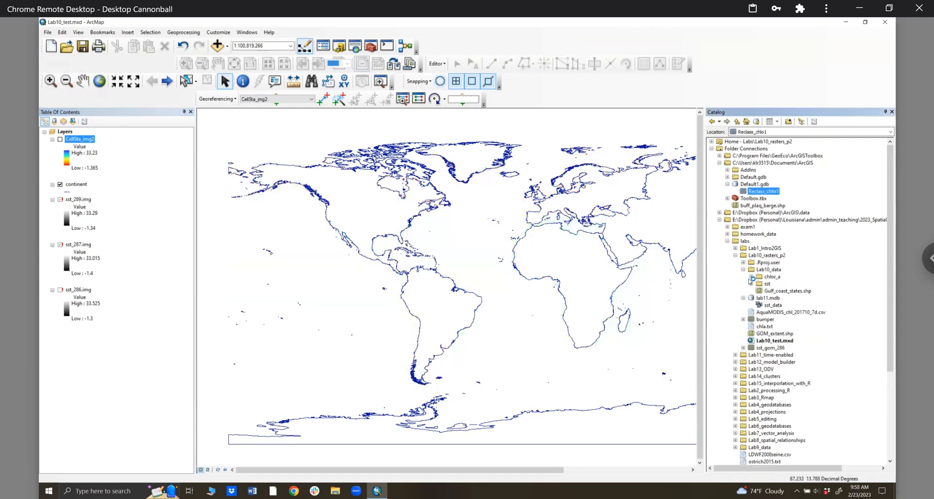
pyautogui.click(752, 284)
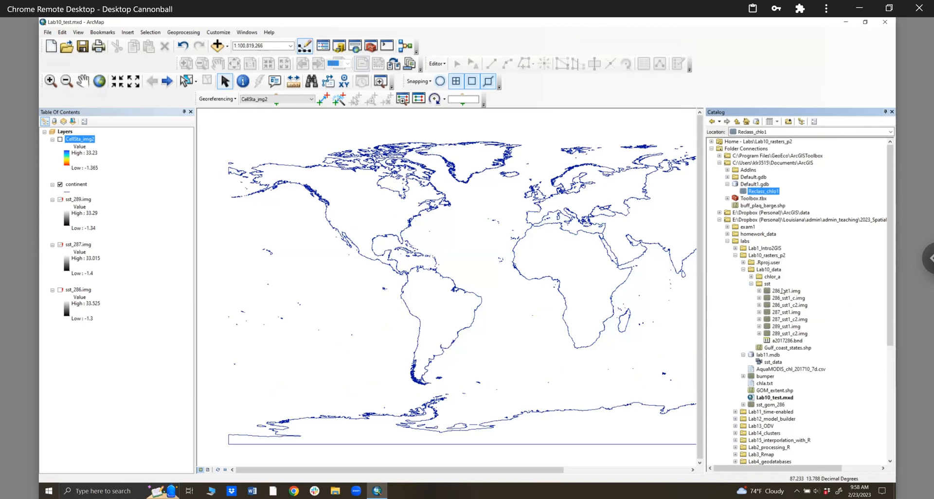
pyautogui.moveTo(793, 291); pyautogui.dragTo(71, 136)
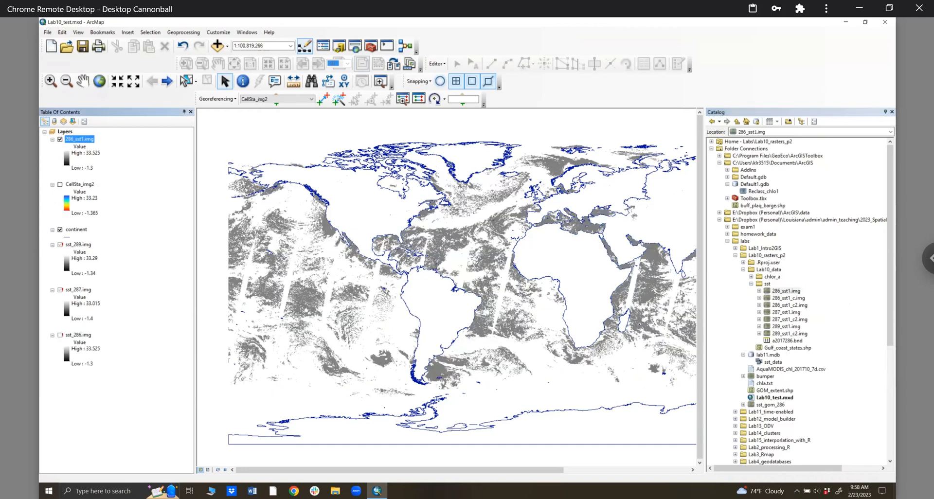
pyautogui.click(775, 292)
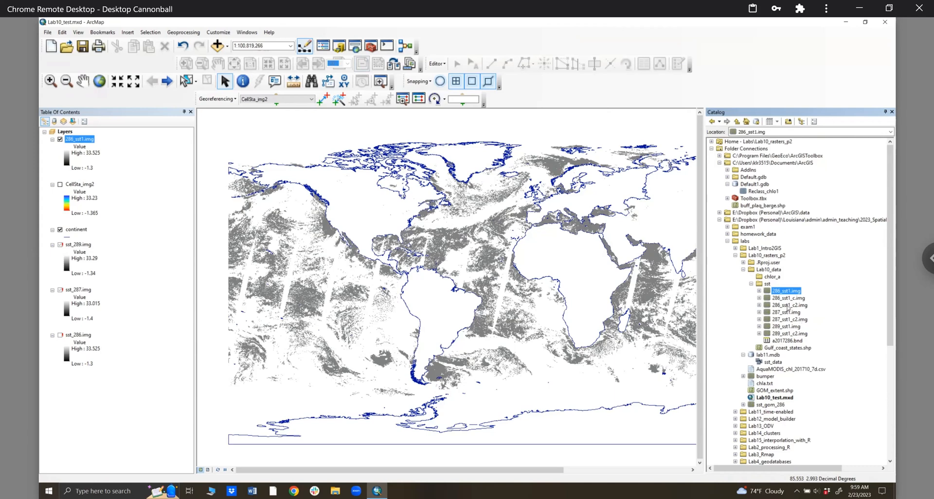
# - Collapse the sst folder under Lab10_data, select chlor_a in the Catalog, and switch to File Explorer
pyautogui.click(789, 305)
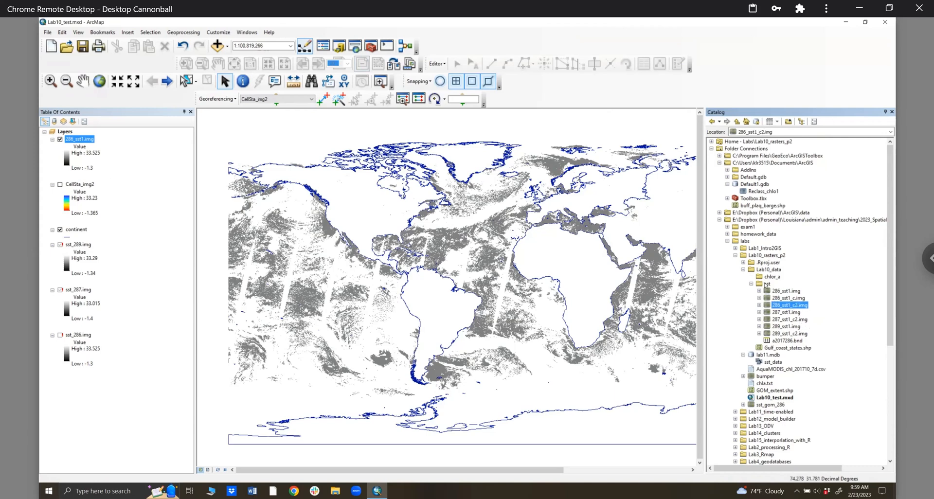
pyautogui.rightClick(769, 270)
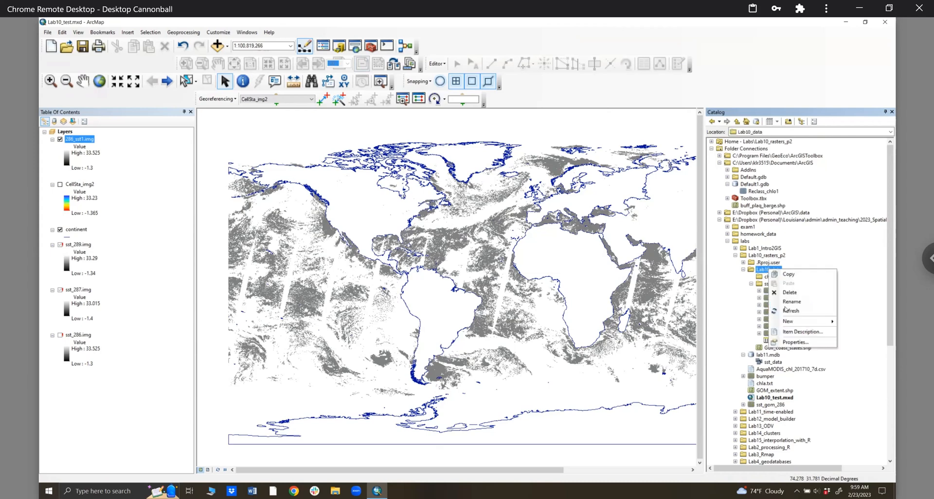
pyautogui.click(751, 282)
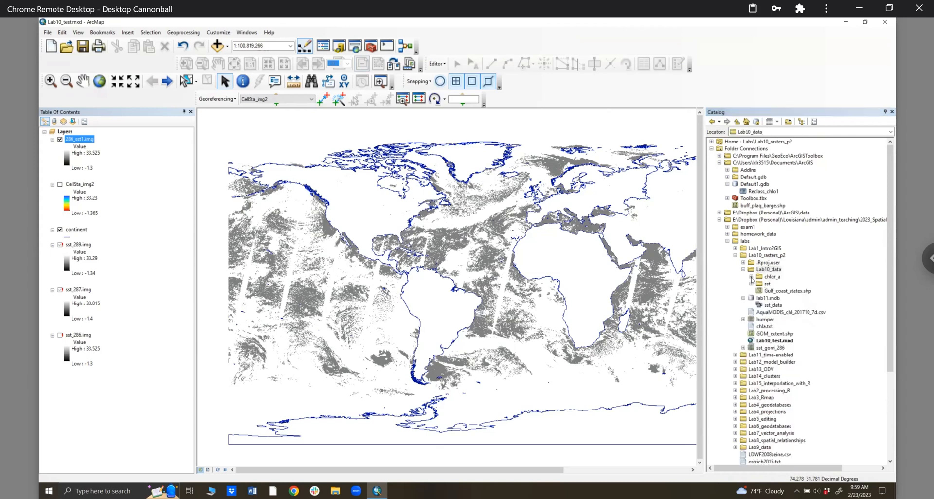
pyautogui.click(776, 277)
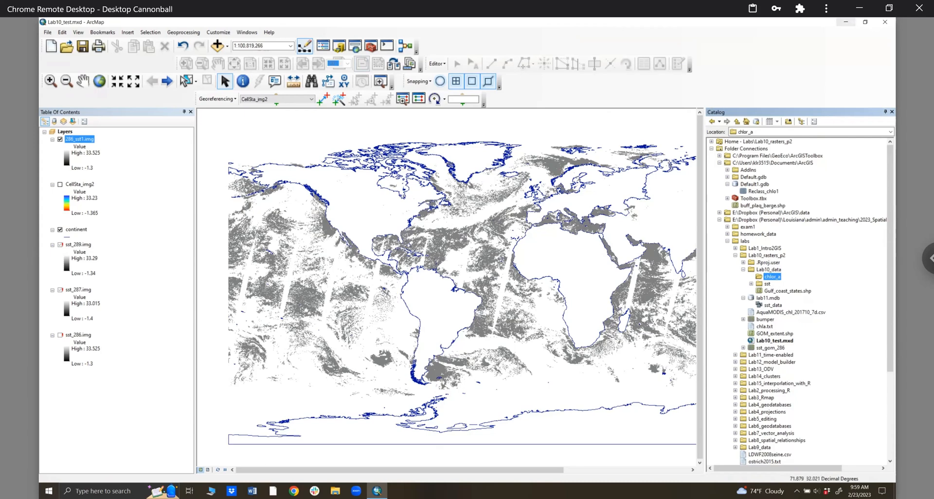
pyautogui.click(335, 491)
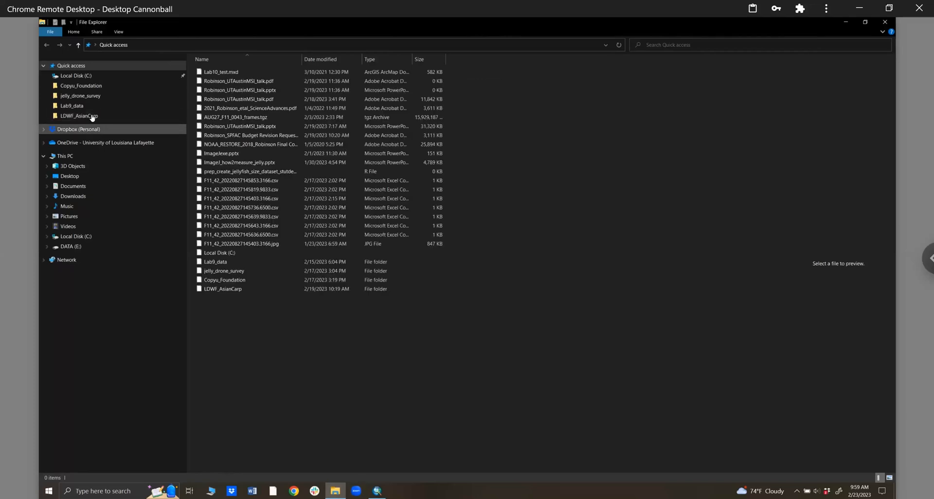
# - Browse Dropbox > Louisiana > admin > admin_teaching > 2023_SpatialData > labs into Lab10_rasters_p2
pyautogui.click(78, 129)
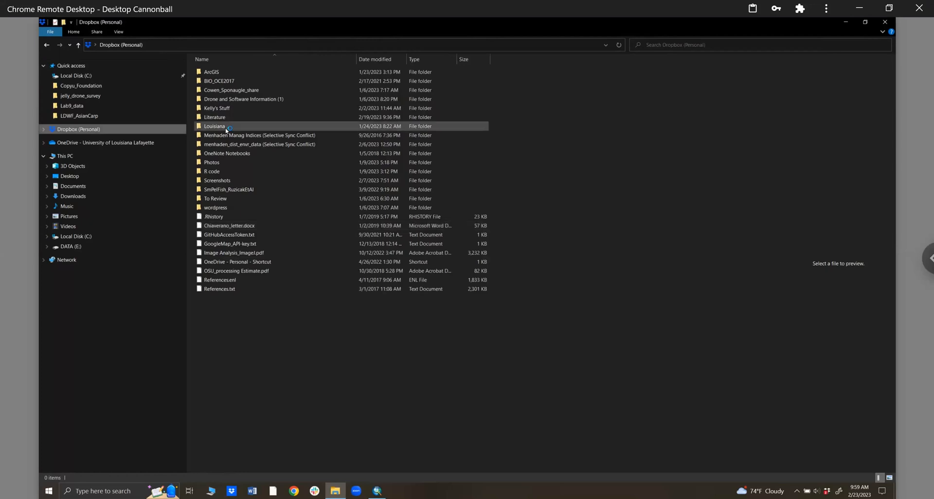
pyautogui.doubleClick(225, 127)
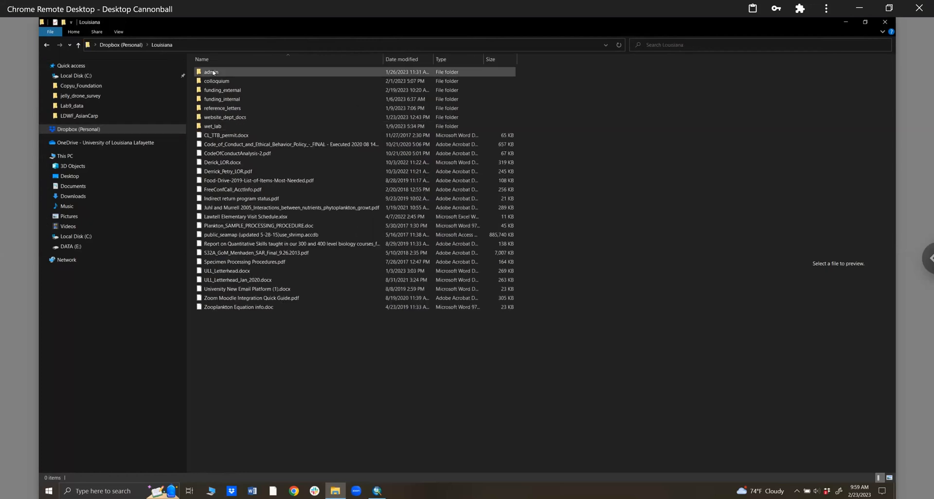
pyautogui.doubleClick(212, 73)
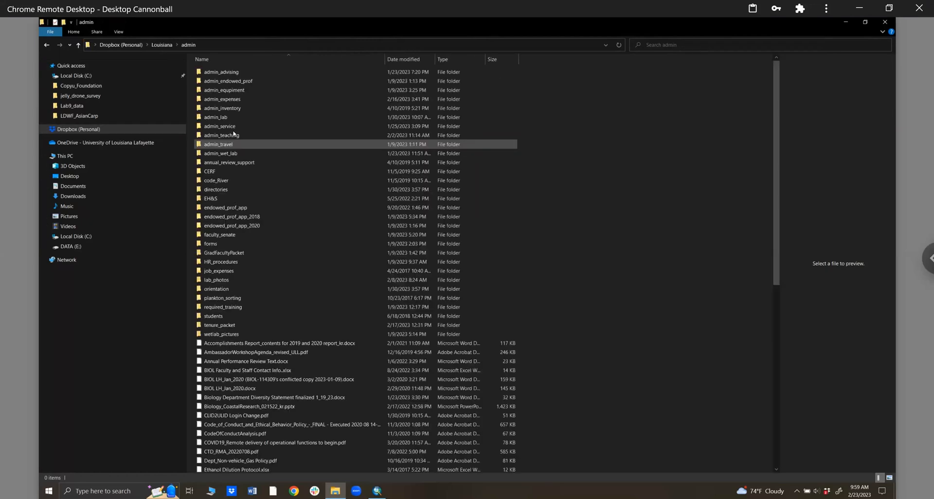
pyautogui.doubleClick(233, 134)
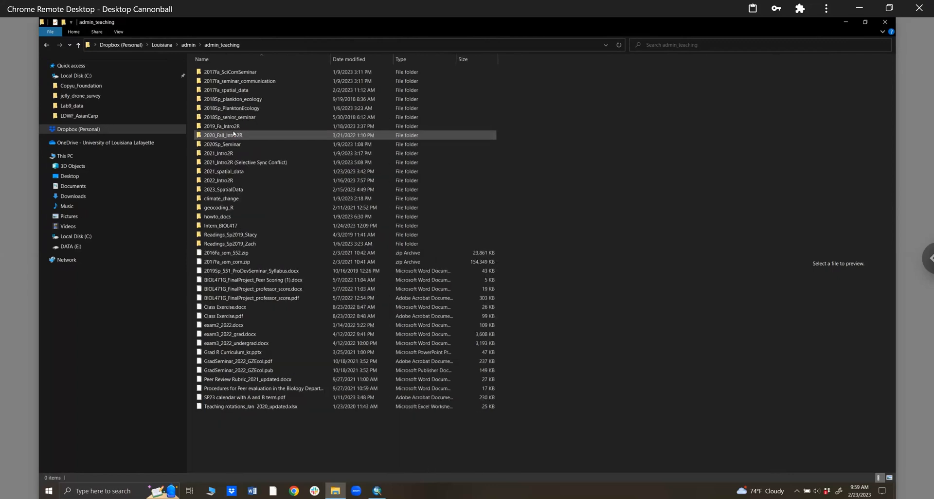
pyautogui.doubleClick(229, 190)
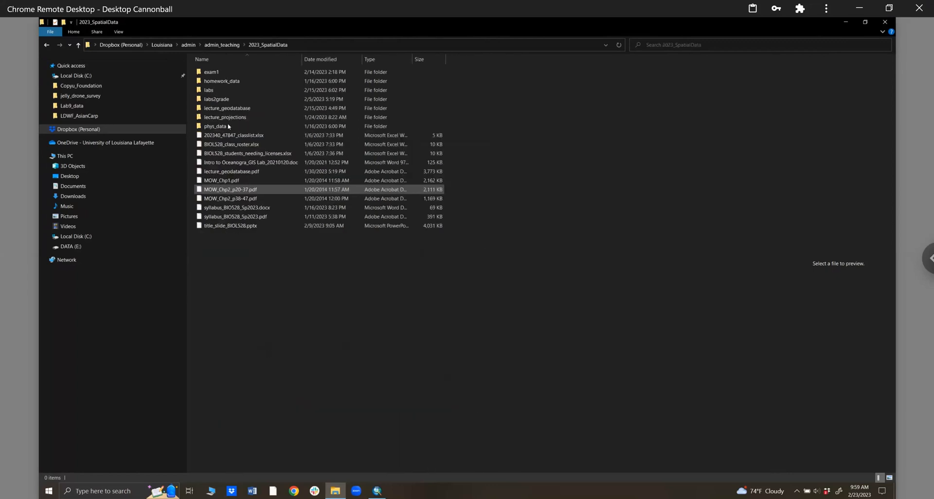
pyautogui.doubleClick(227, 92)
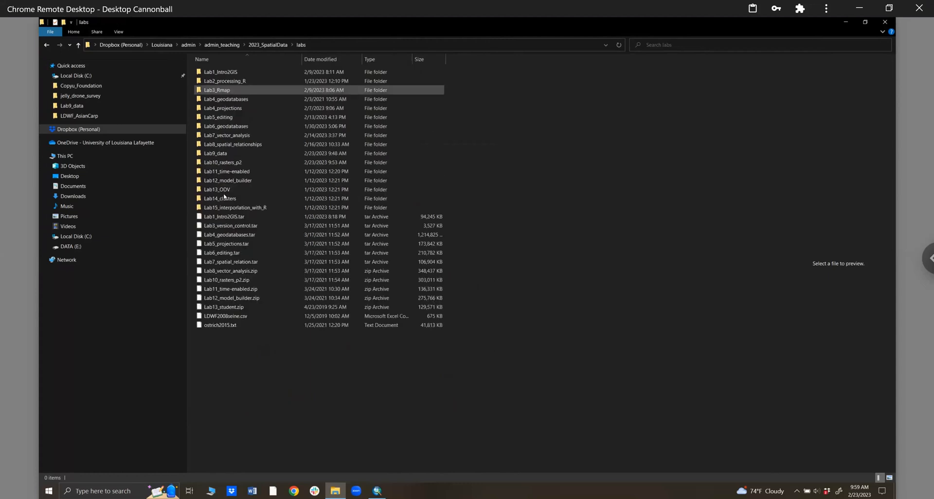
pyautogui.click(223, 163)
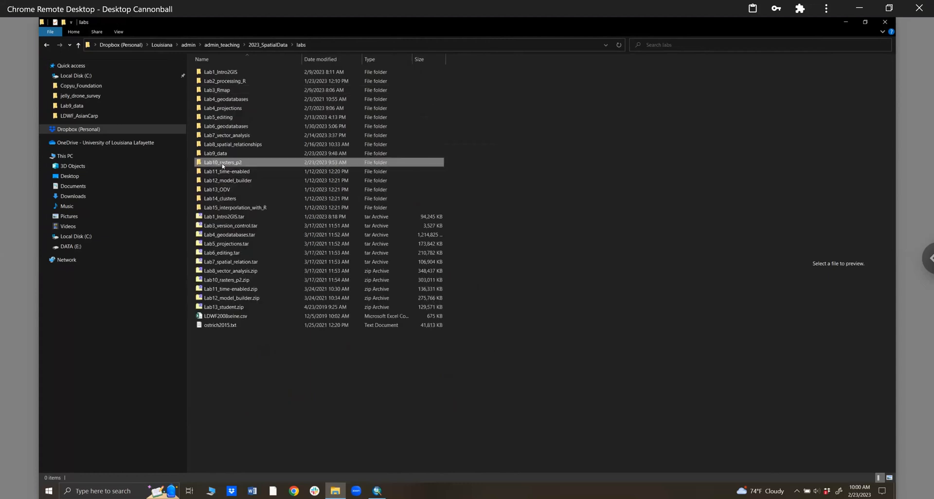
pyautogui.doubleClick(223, 164)
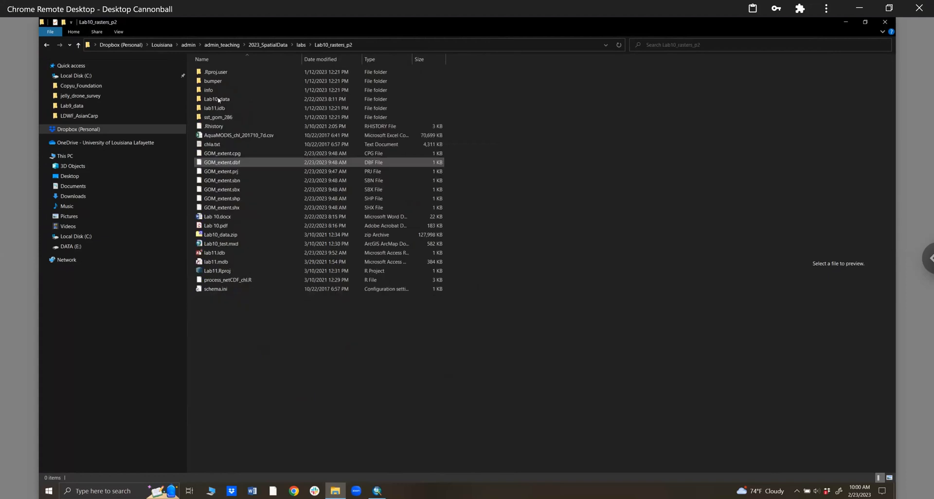
# - Open Lab10_data > chlor_a, widen the Name column, and select the first .nc file
pyautogui.click(218, 100)
pyautogui.doubleClick(219, 99)
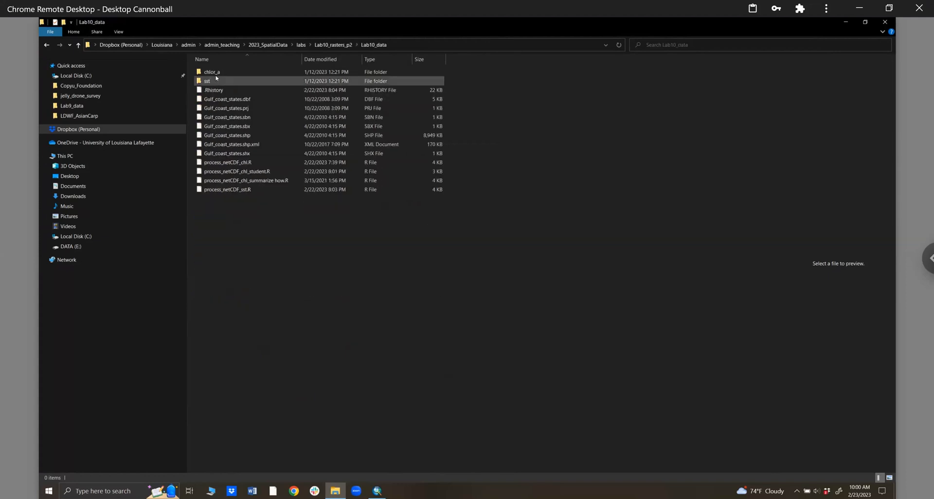
pyautogui.click(216, 76)
pyautogui.doubleClick(330, 71)
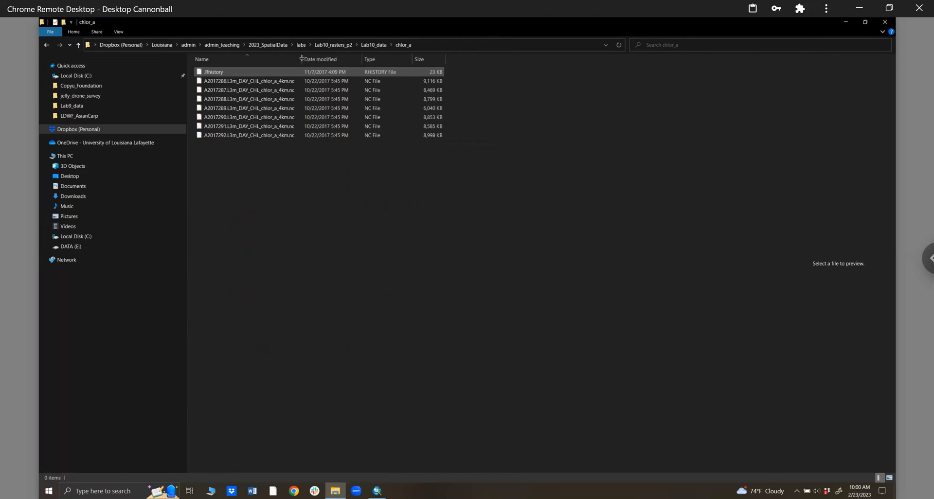
pyautogui.moveTo(302, 67); pyautogui.dragTo(315, 67)
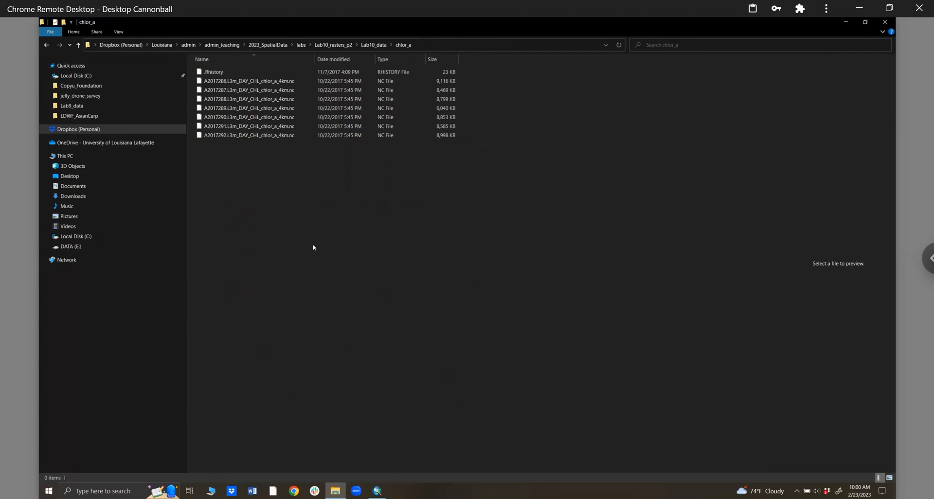
pyautogui.click(262, 82)
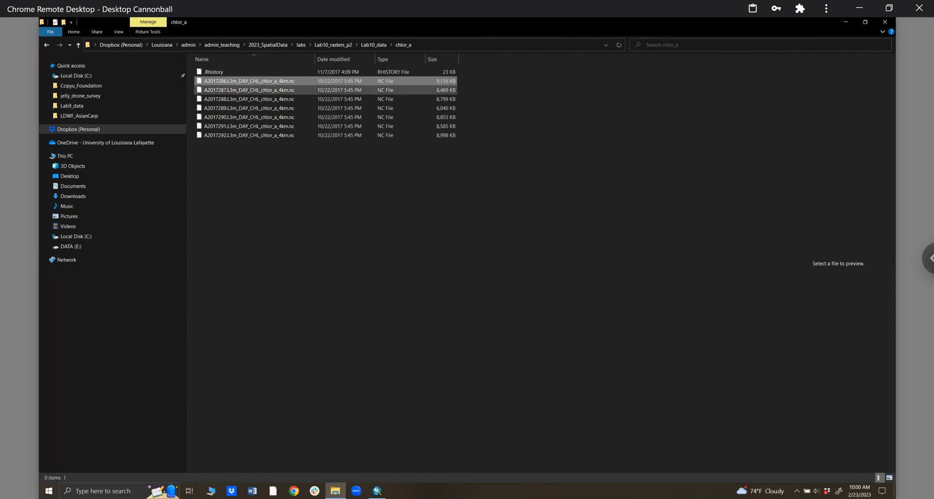
# - Back in ArcMap, remove the 286_sst1.img layer from the Table of Contents
pyautogui.hotkey('alt', 'Tab')
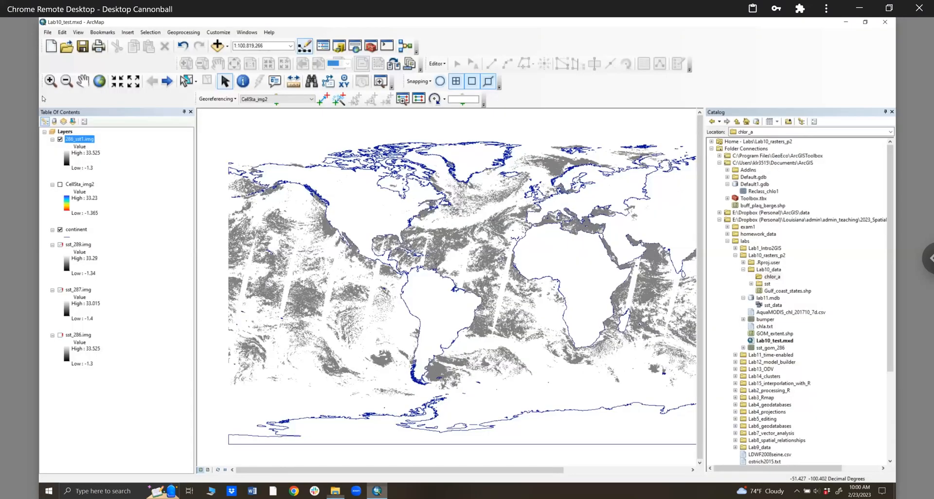
pyautogui.rightClick(88, 141)
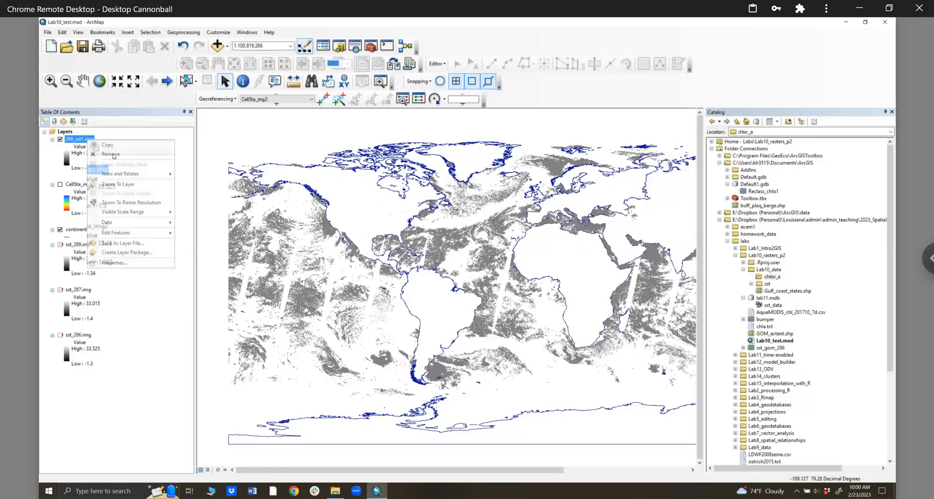
pyautogui.click(112, 155)
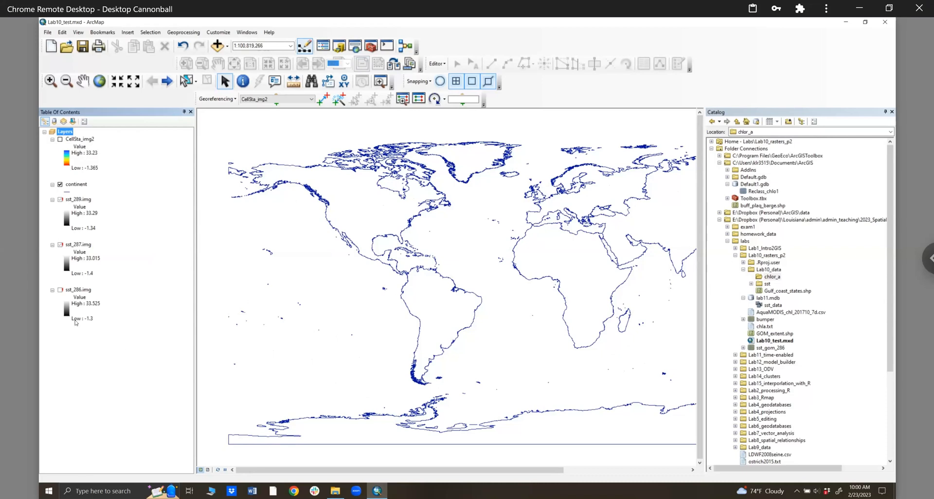
# - Launch the Make NetCDF Raster Layer tool from the Multidimension Tools toolbox
pyautogui.click(53, 310)
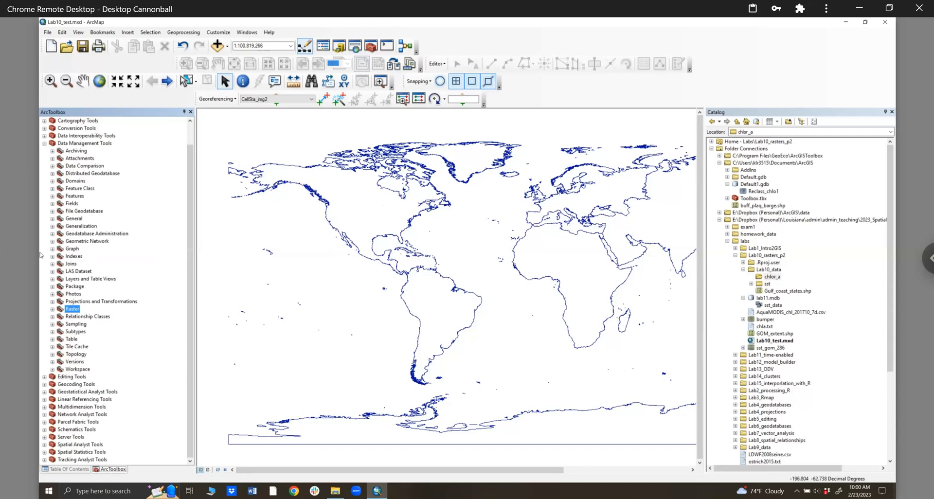
pyautogui.click(45, 144)
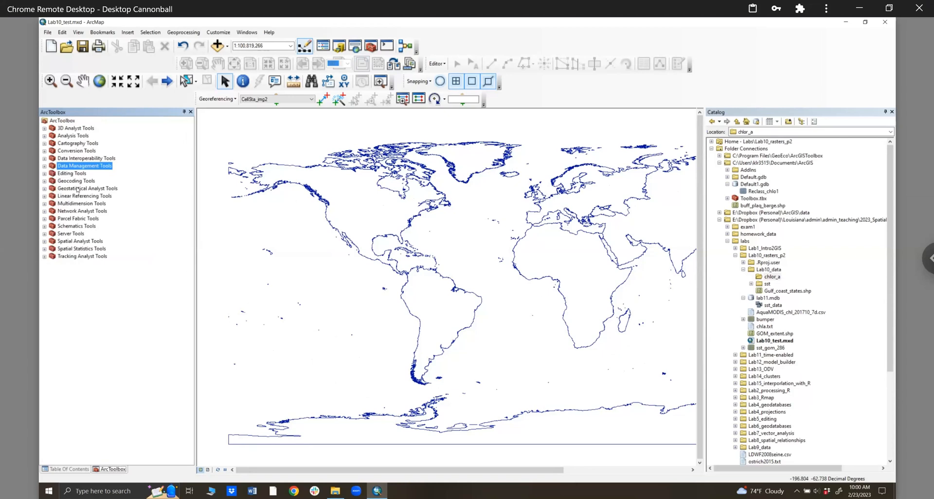
pyautogui.click(69, 205)
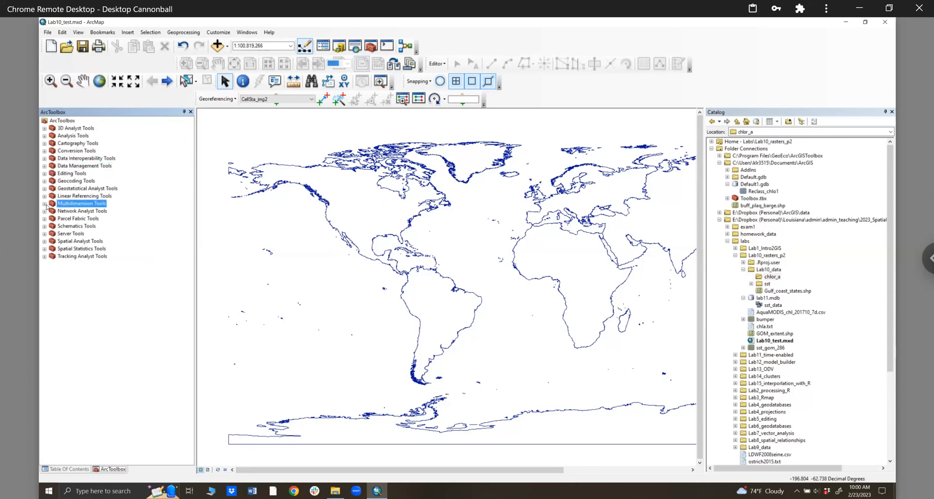
pyautogui.click(45, 204)
pyautogui.click(78, 220)
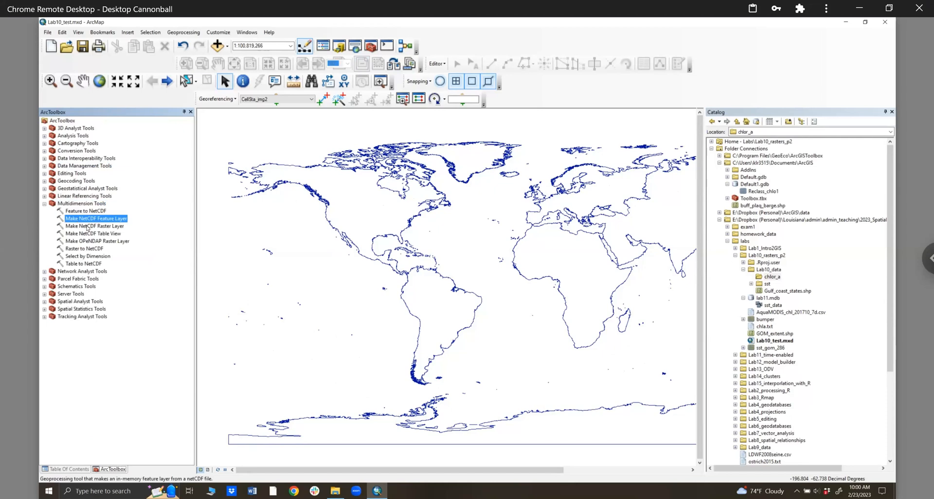
pyautogui.click(88, 226)
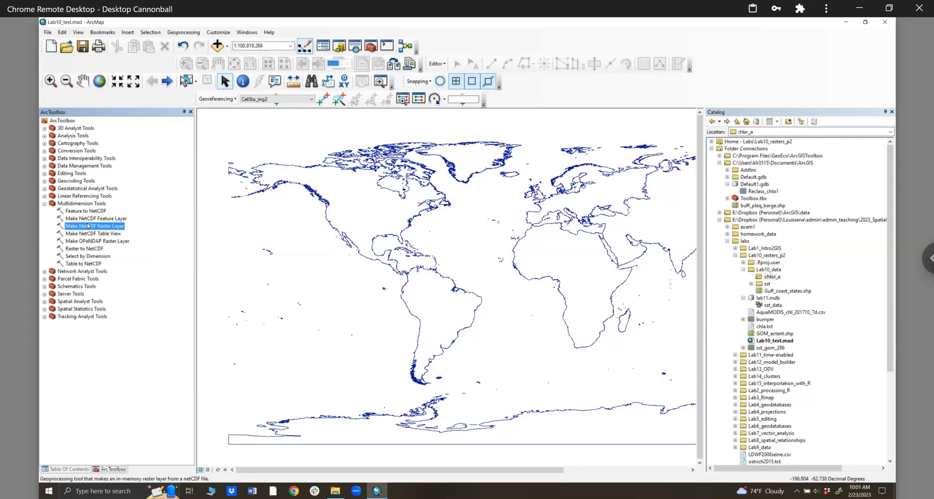
pyautogui.doubleClick(88, 225)
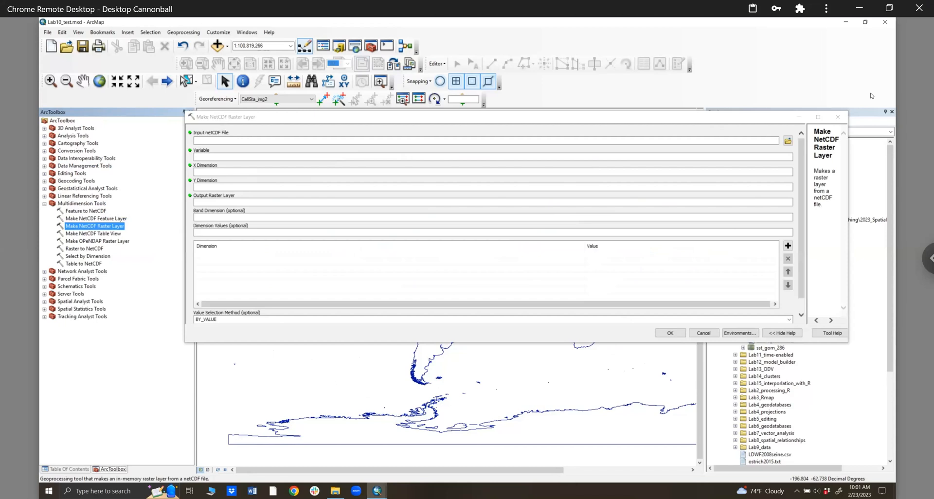
# - Input A2017286.L3m_DAY_CHL_chlor_a_4km.nc from Lab10_data\chlor_a and run it to create chlor_a_Layer
pyautogui.click(787, 141)
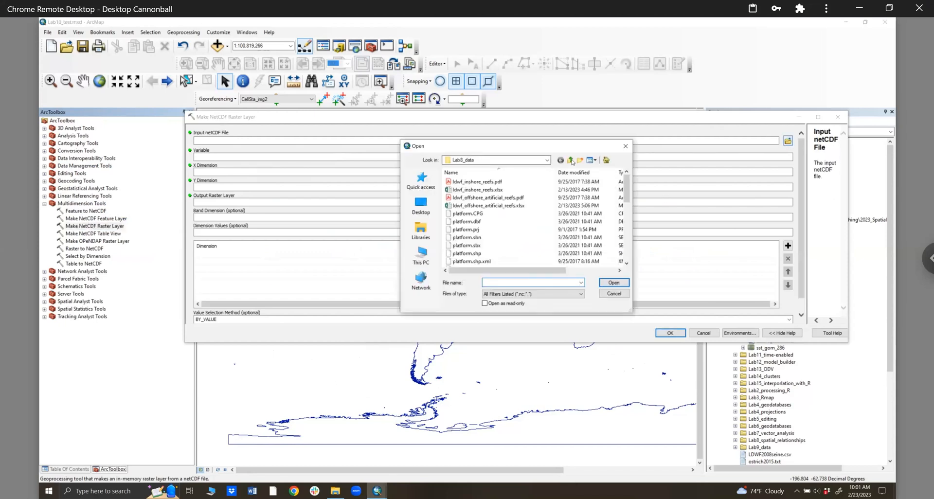
pyautogui.click(572, 162)
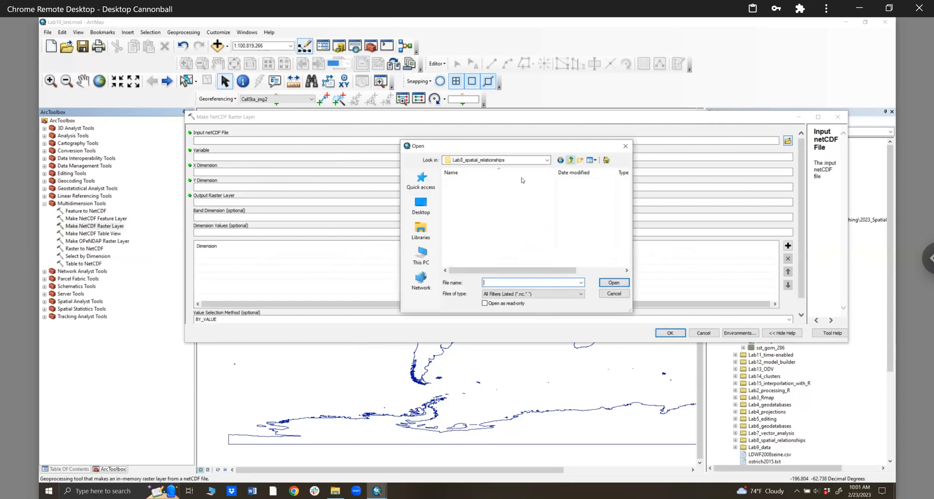
pyautogui.click(572, 161)
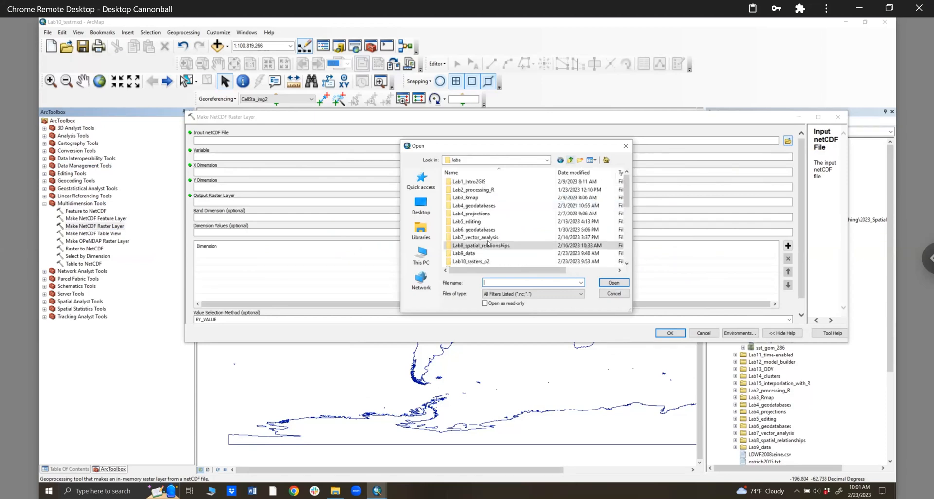
pyautogui.doubleClick(478, 263)
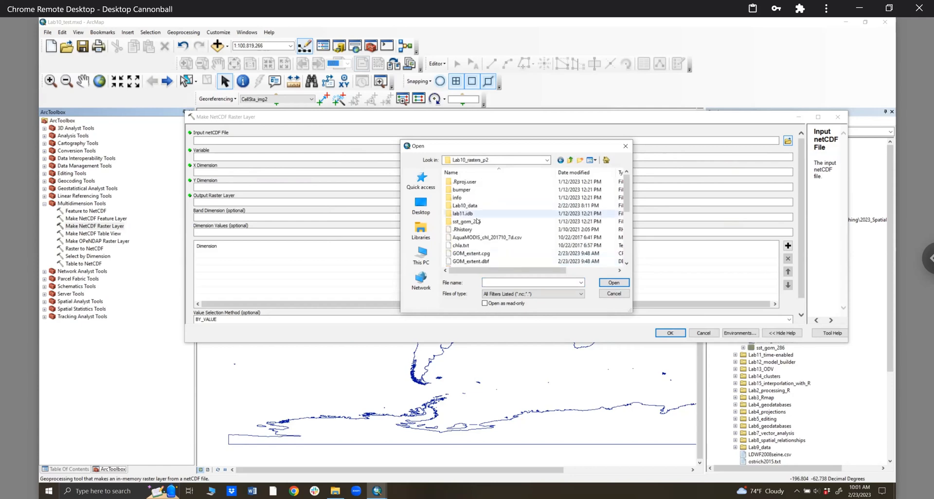
pyautogui.doubleClick(475, 207)
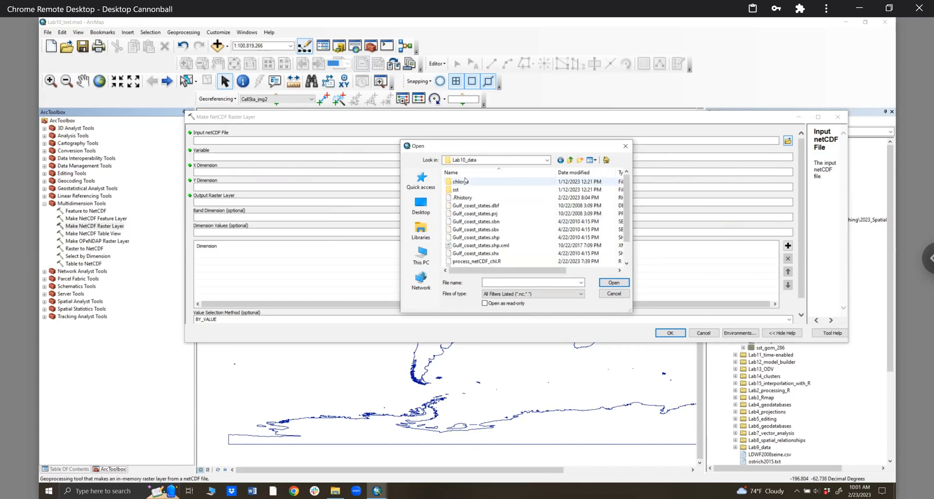
pyautogui.doubleClick(465, 181)
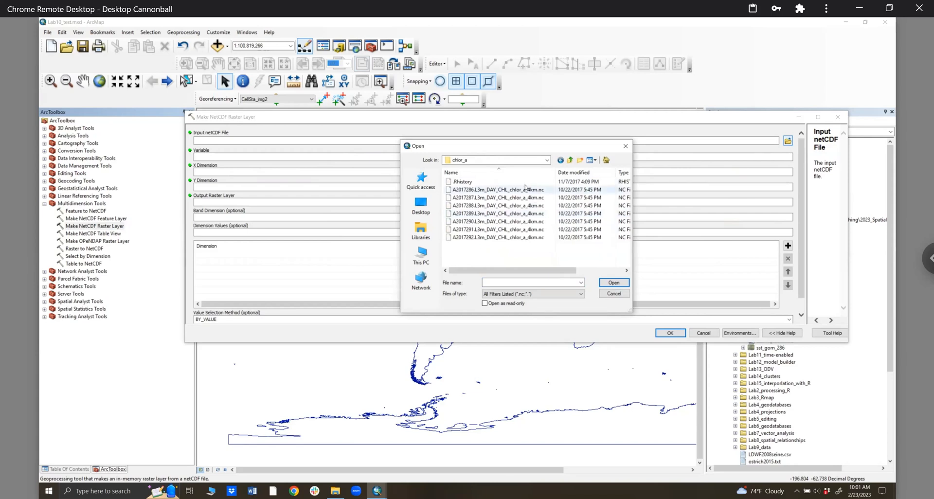
pyautogui.press('Down')
pyautogui.press('Down')
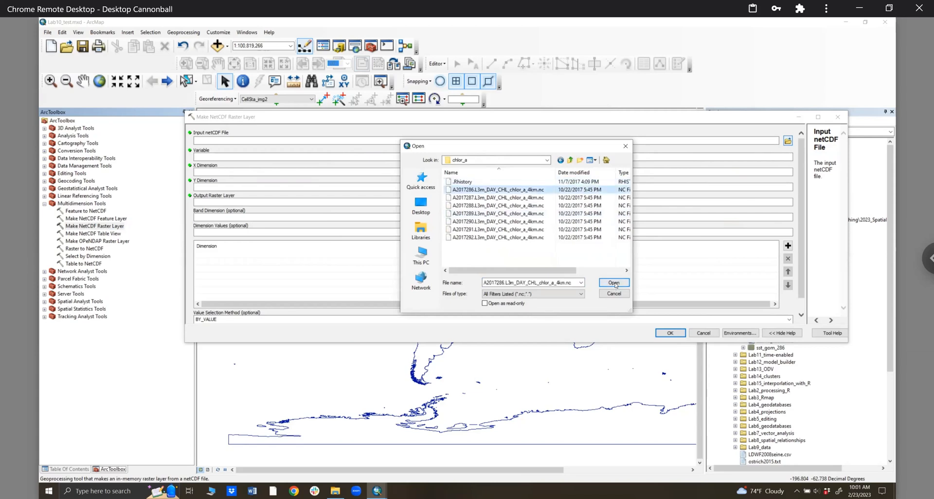
pyautogui.click(614, 283)
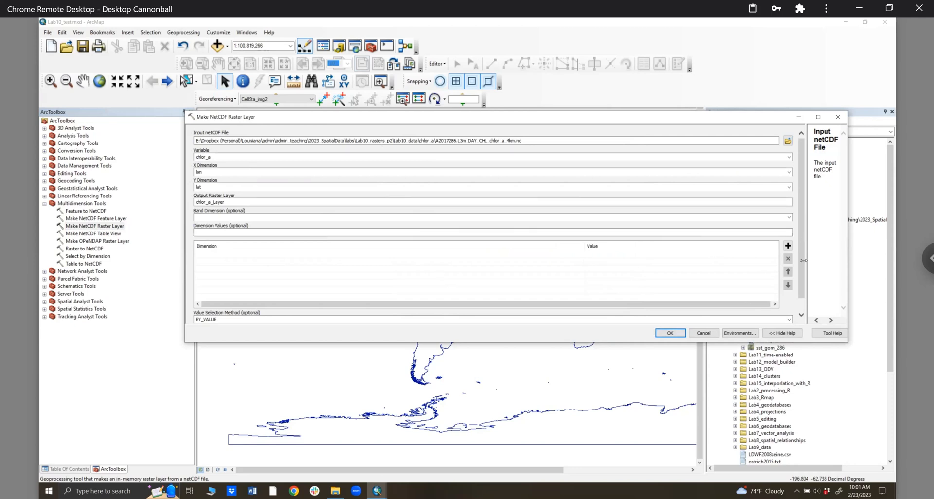
pyautogui.scroll(-1, 795, 311)
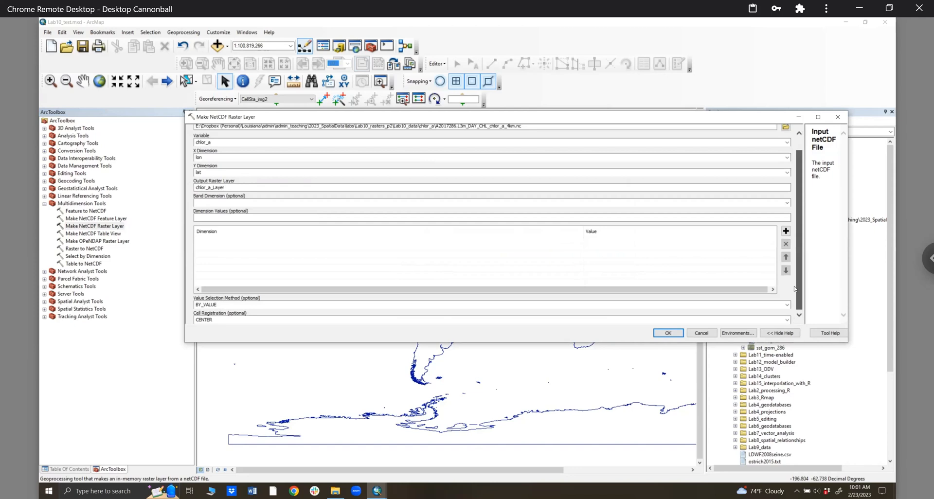
pyautogui.scroll(1, 793, 212)
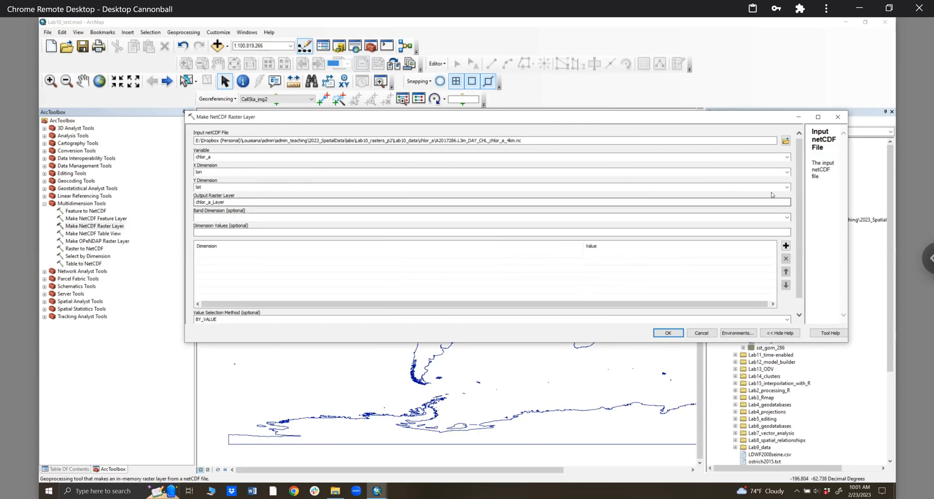
pyautogui.click(672, 331)
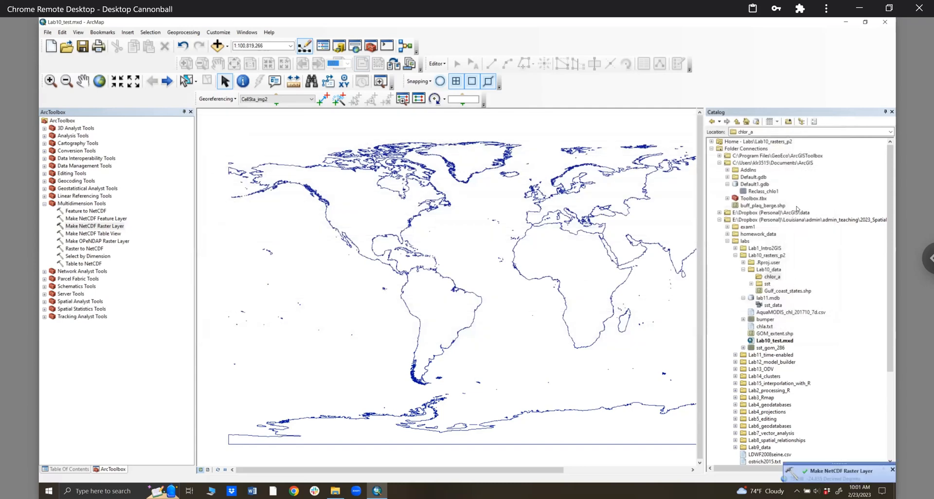
# - Collapse the Catalog's folder connections, refresh Lab10_data, and expand the chlor_a folder
pyautogui.click(711, 149)
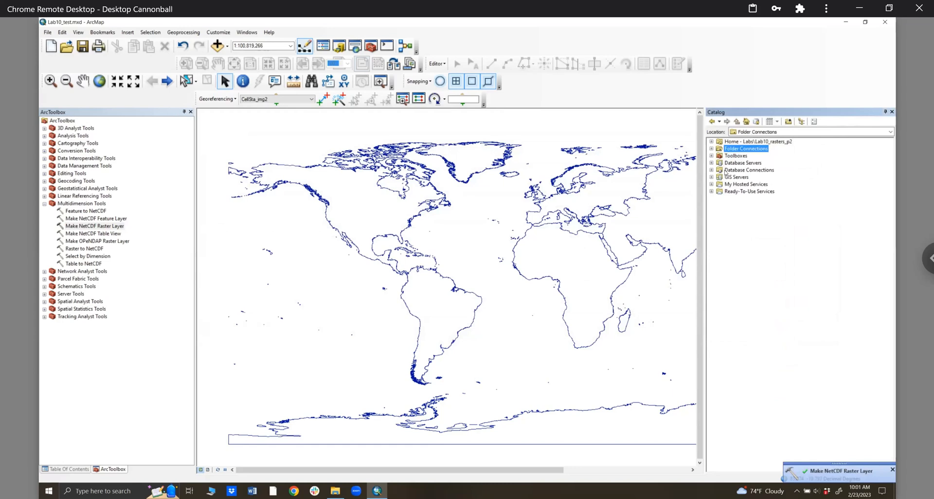
pyautogui.click(720, 157)
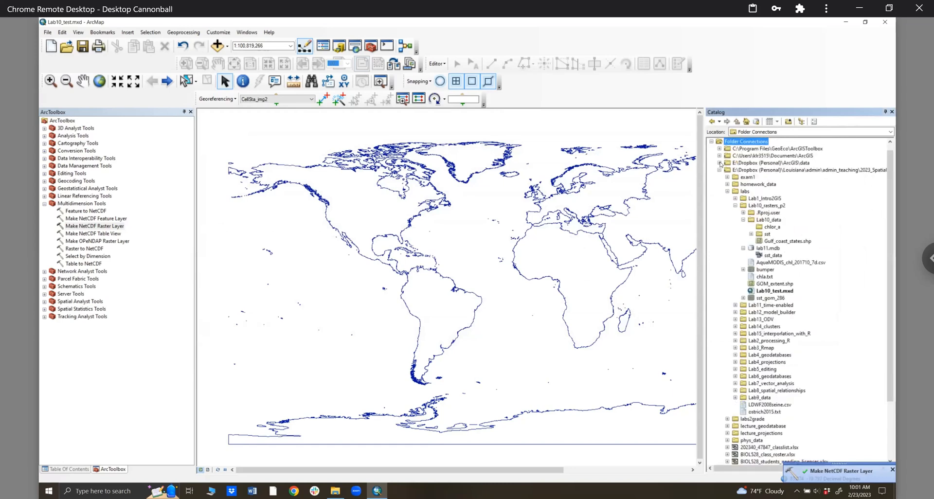
pyautogui.rightClick(779, 222)
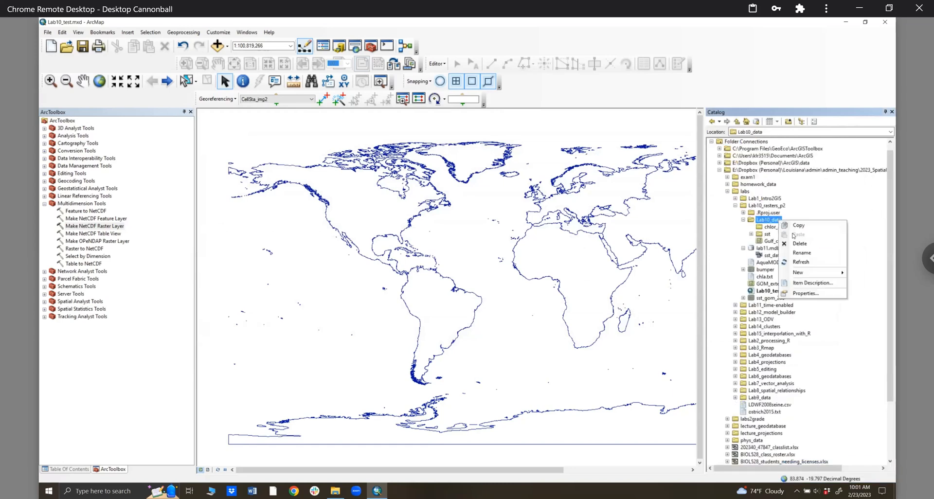
pyautogui.click(752, 229)
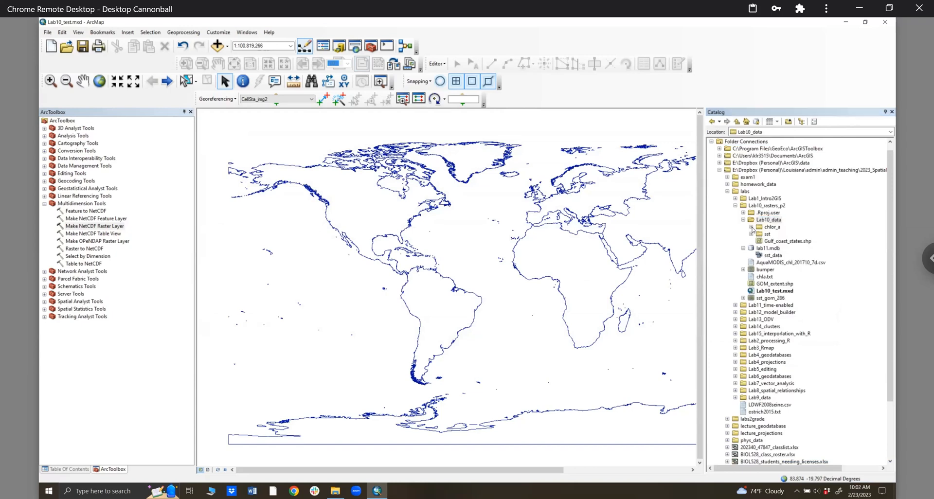
pyautogui.click(752, 227)
pyautogui.click(771, 227)
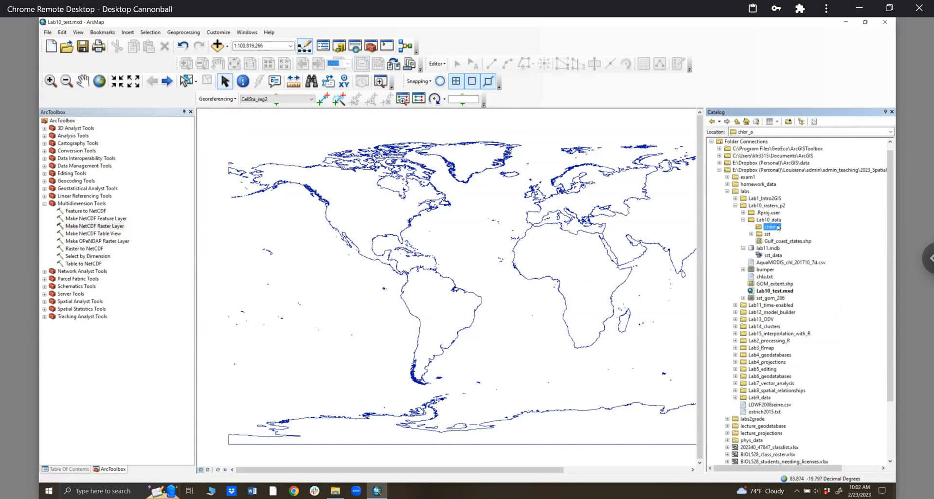
pyautogui.click(771, 227)
pyautogui.rightClick(770, 219)
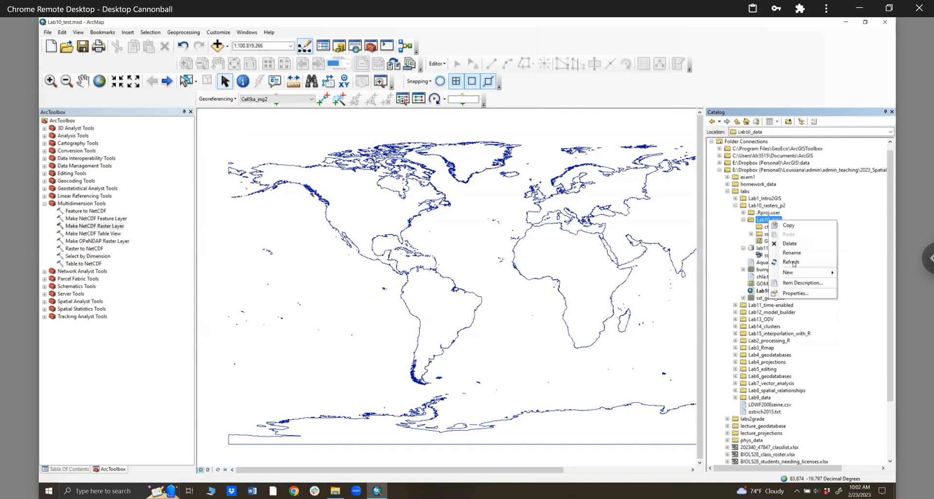
pyautogui.click(793, 262)
pyautogui.click(753, 228)
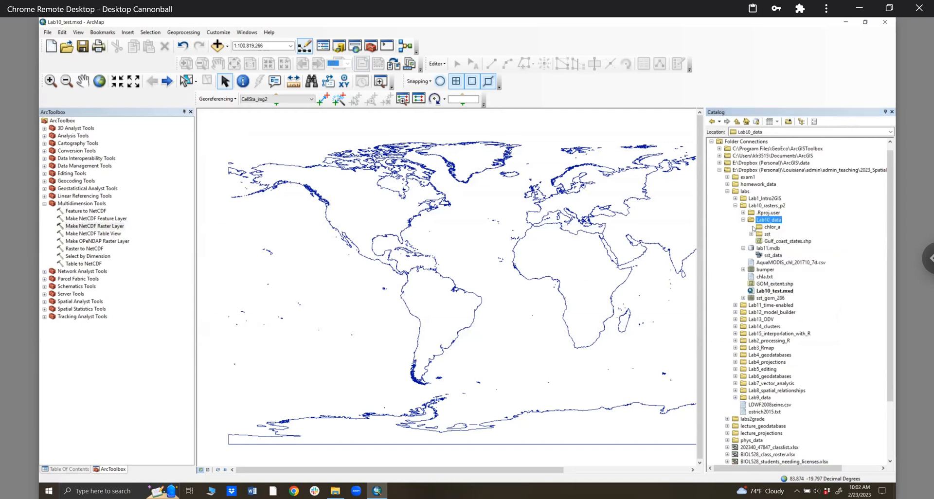
pyautogui.click(769, 227)
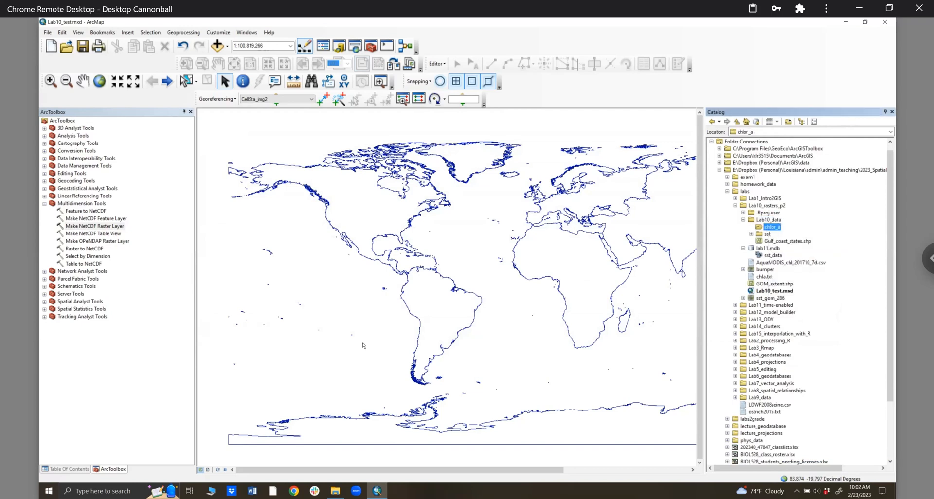
# - Reopen Make NetCDF Raster Layer with the A2017286 chlor_a .nc file as input
pyautogui.doubleClick(106, 226)
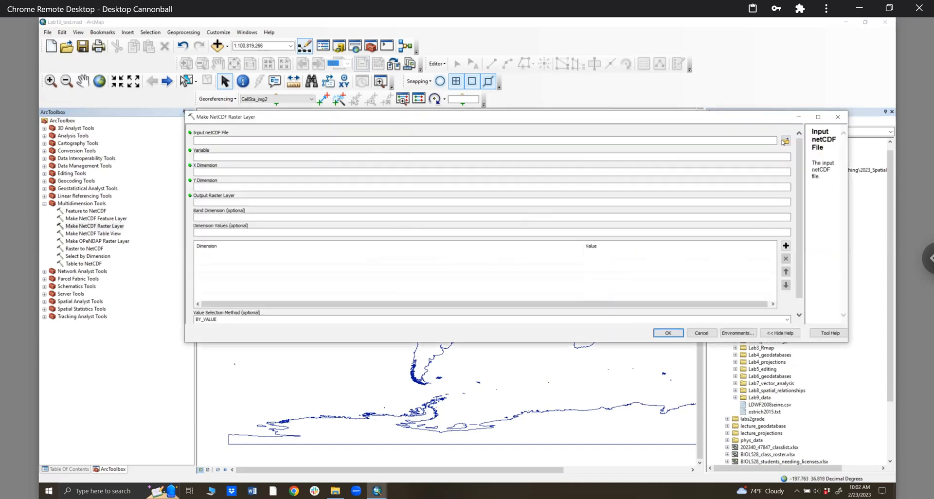
pyautogui.click(786, 142)
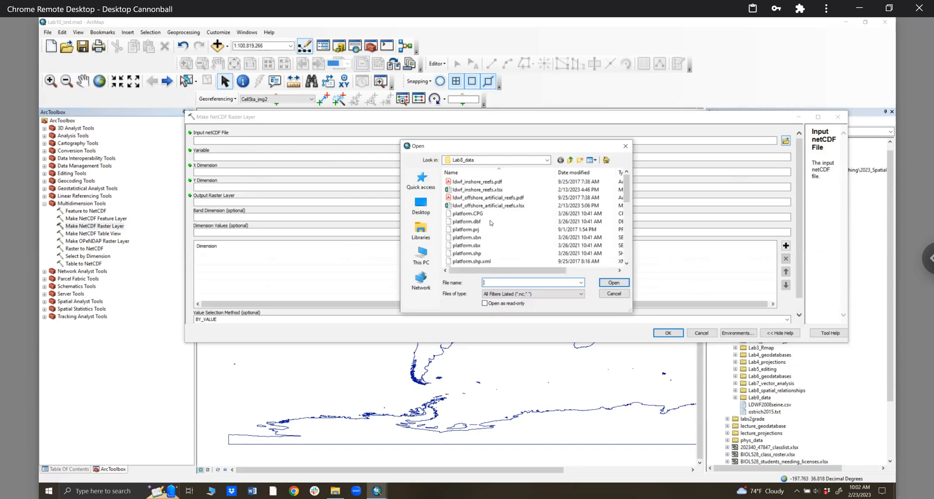
pyautogui.click(570, 160)
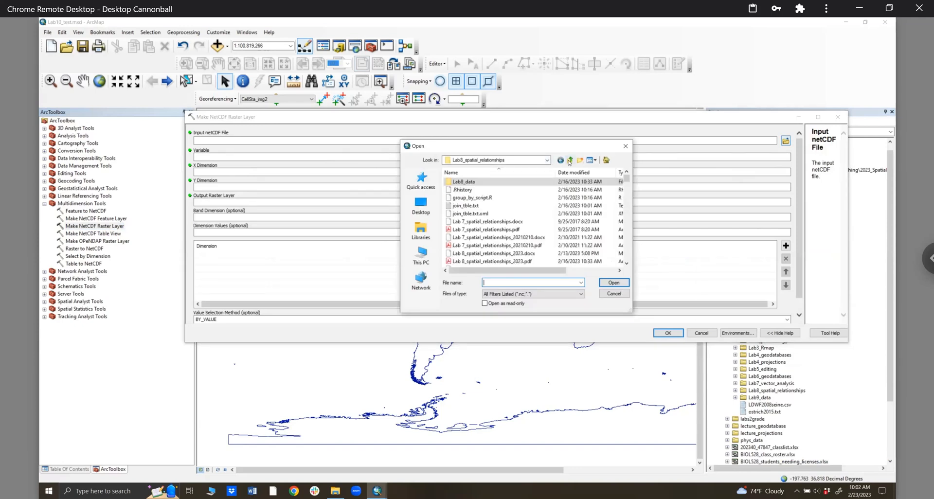
pyautogui.doubleClick(470, 261)
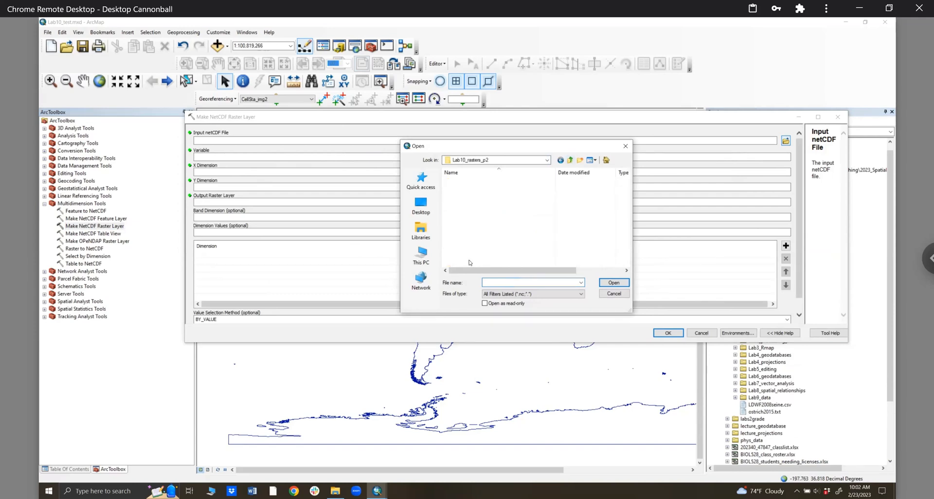
pyautogui.doubleClick(460, 206)
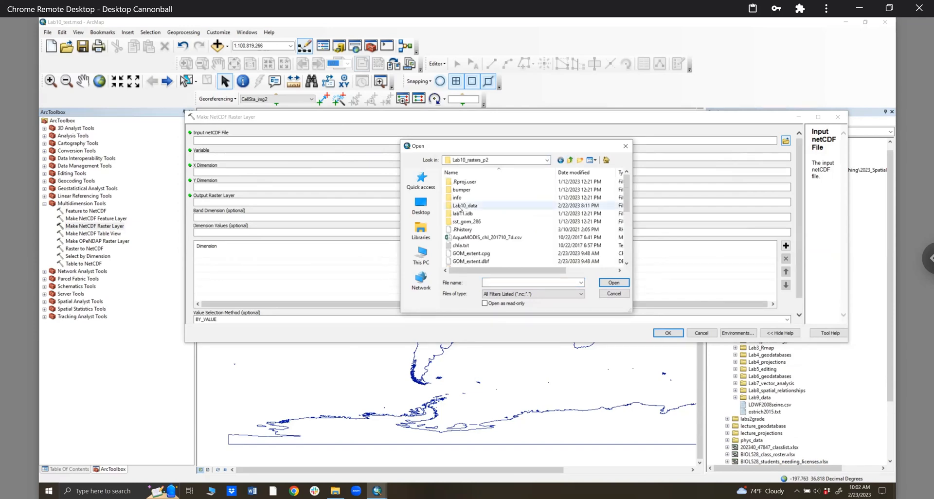
pyautogui.doubleClick(462, 182)
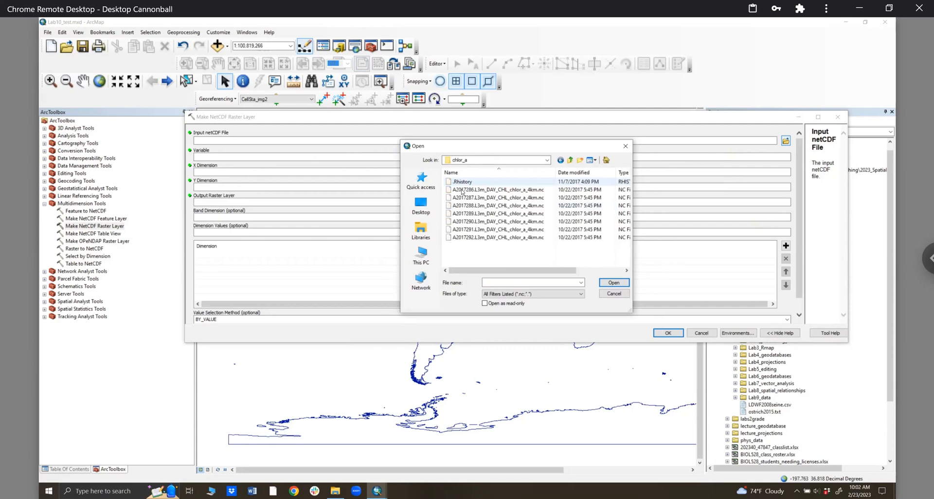
pyautogui.click(462, 190)
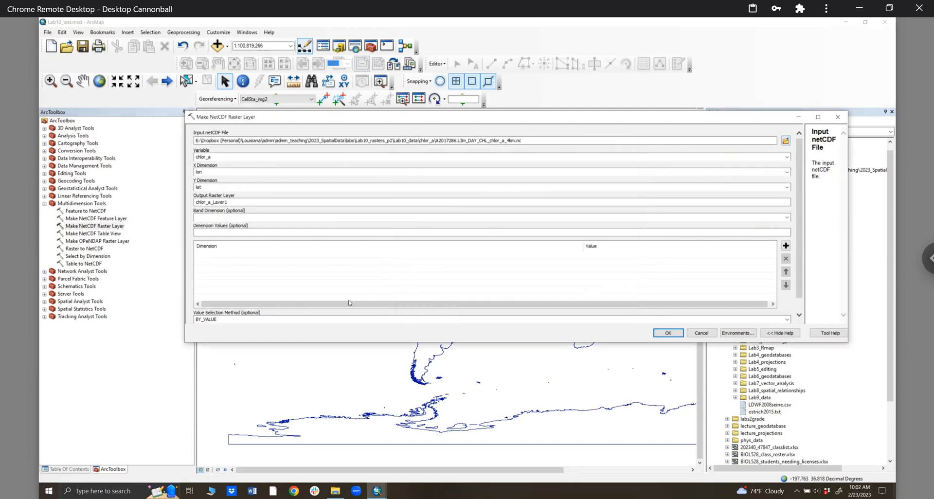
# - Rename the output raster layer to chlor_a_Laye2 and run the tool
pyautogui.click(787, 202)
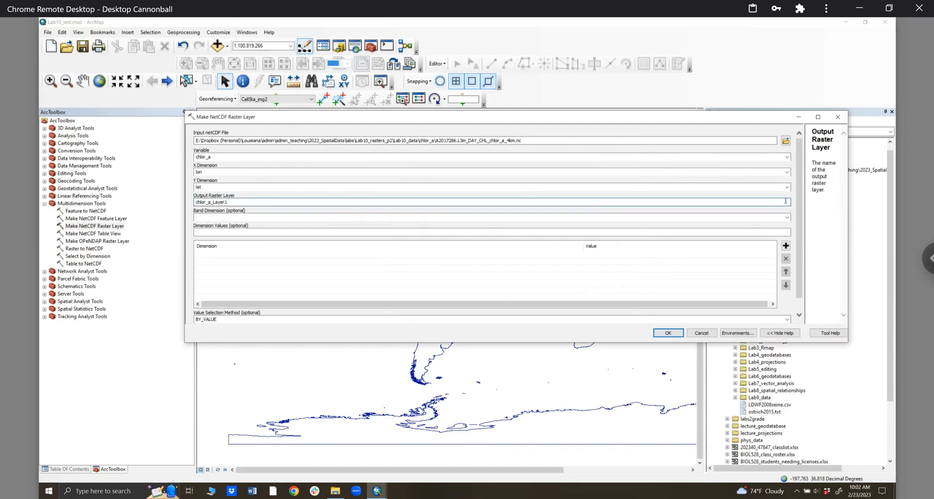
pyautogui.rightClick(785, 203)
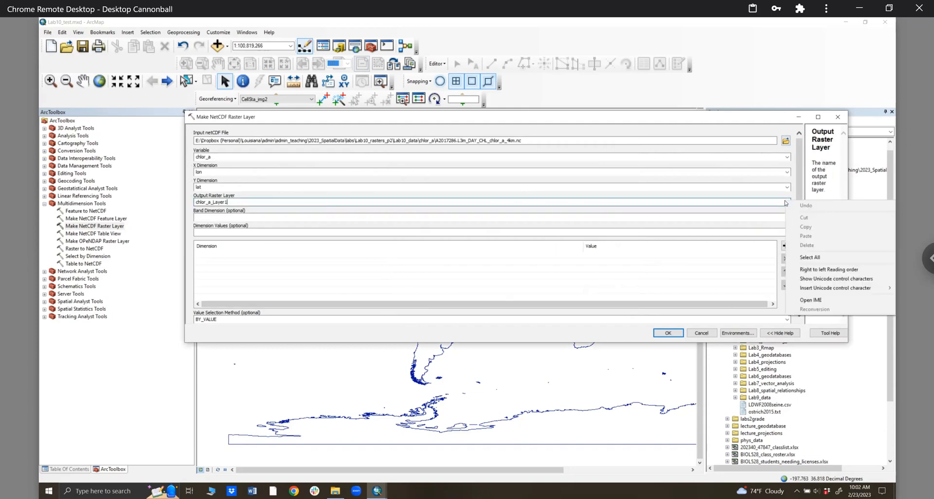
pyautogui.click(573, 139)
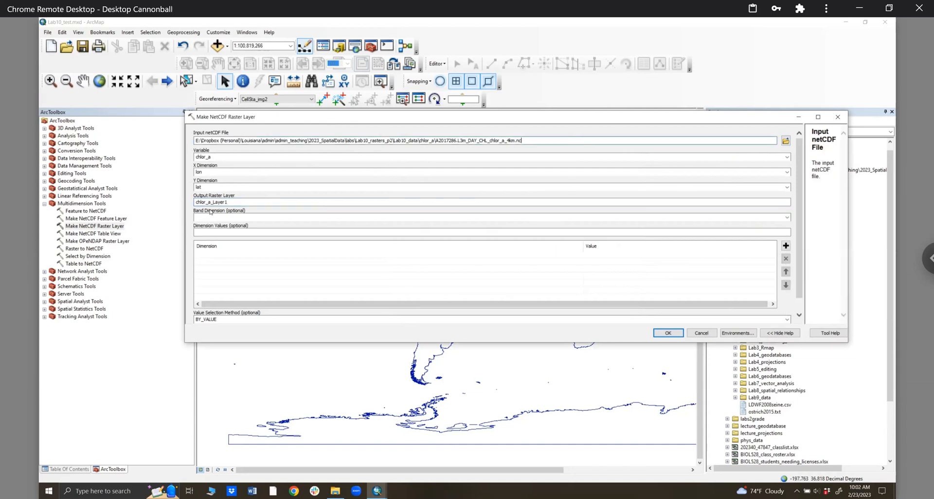
pyautogui.click(223, 203)
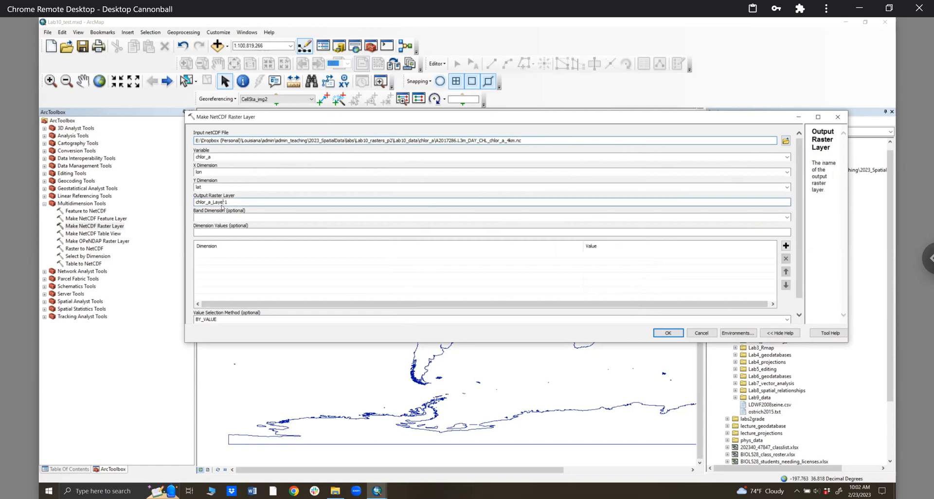
pyautogui.press('Delete')
pyautogui.press('Delete')
pyautogui.write('2')
pyautogui.click(658, 334)
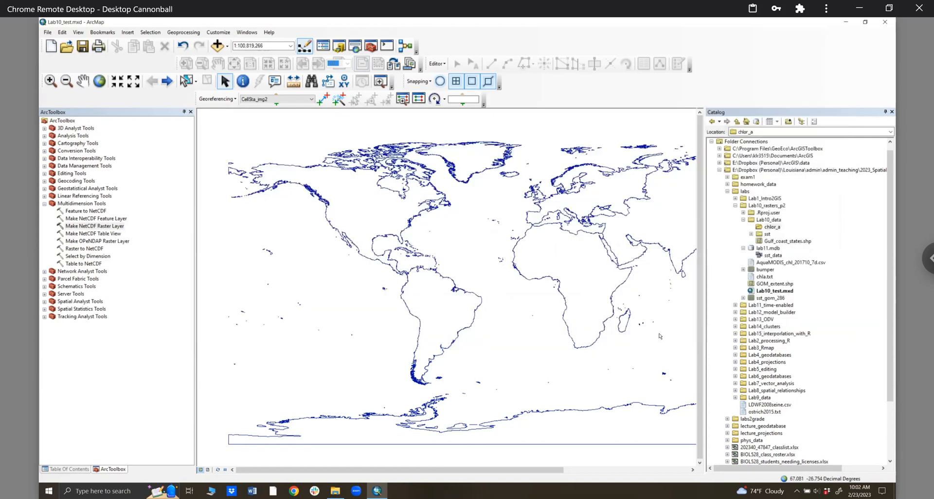
# - Show the Results list and expand the latest run's inputs and environment settings
pyautogui.click(833, 473)
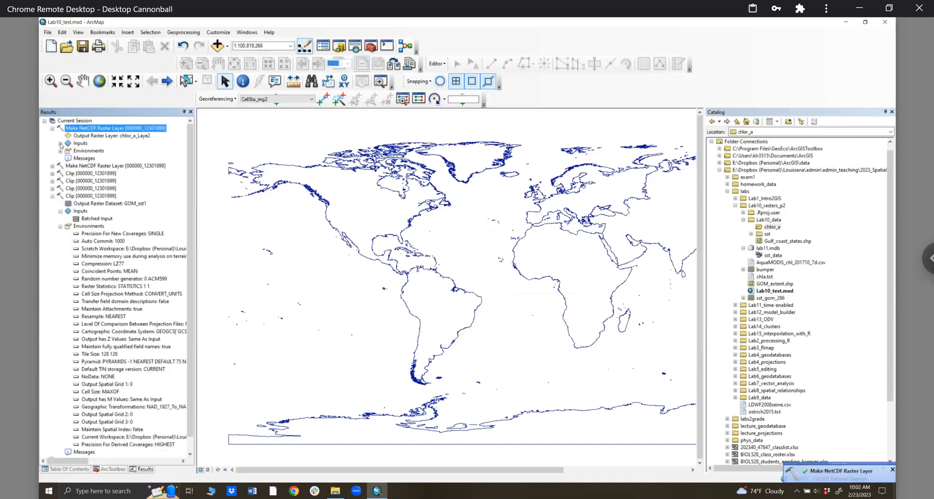
pyautogui.click(60, 144)
pyautogui.click(60, 212)
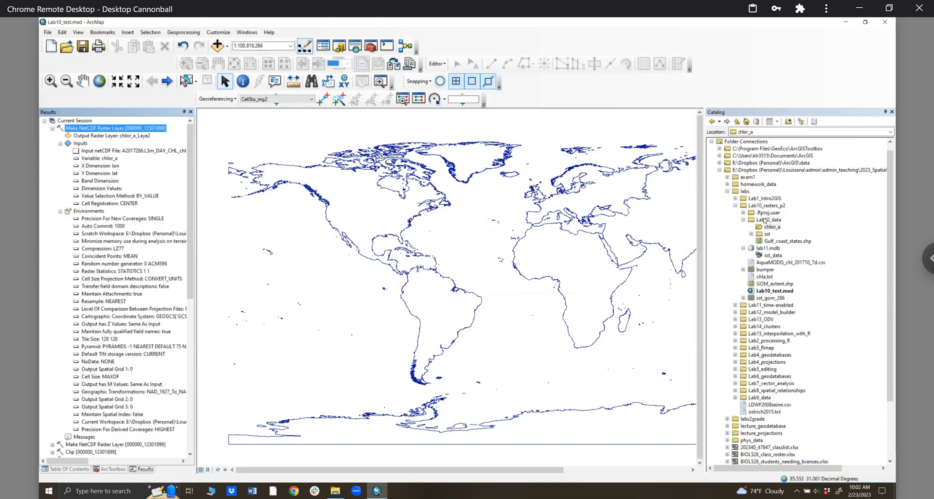
# - Refresh the Lab10_data folder in the Catalog and select chlor_a
pyautogui.click(765, 220)
pyautogui.rightClick(764, 220)
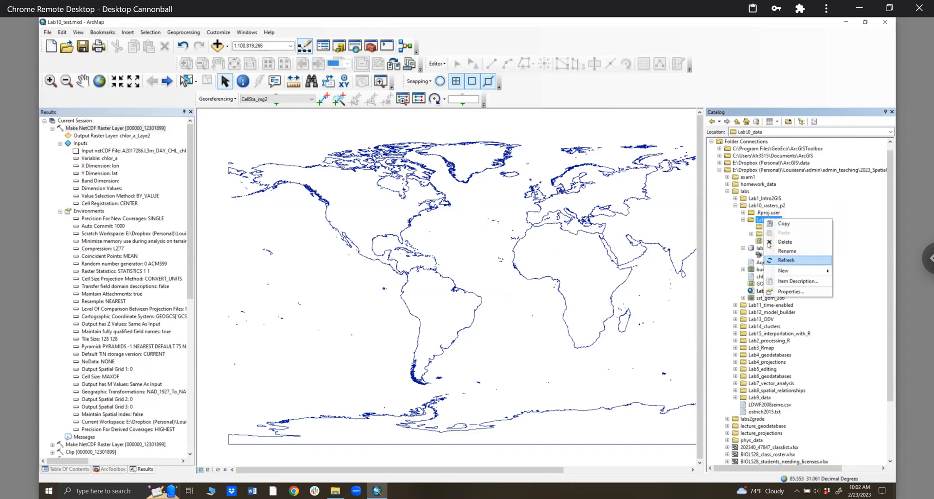
pyautogui.click(786, 260)
pyautogui.click(772, 227)
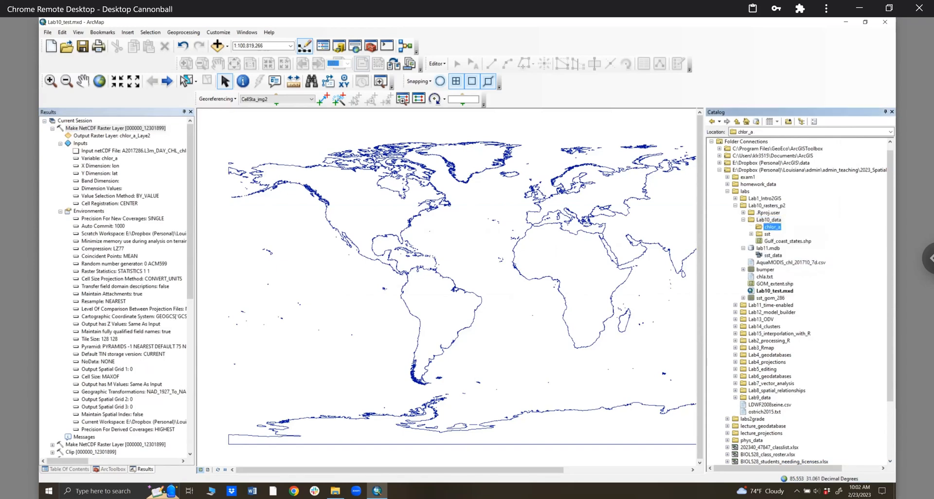
# - Refresh the chlor_a file listing in File Explorer
pyautogui.hotkey('alt', 'Tab')
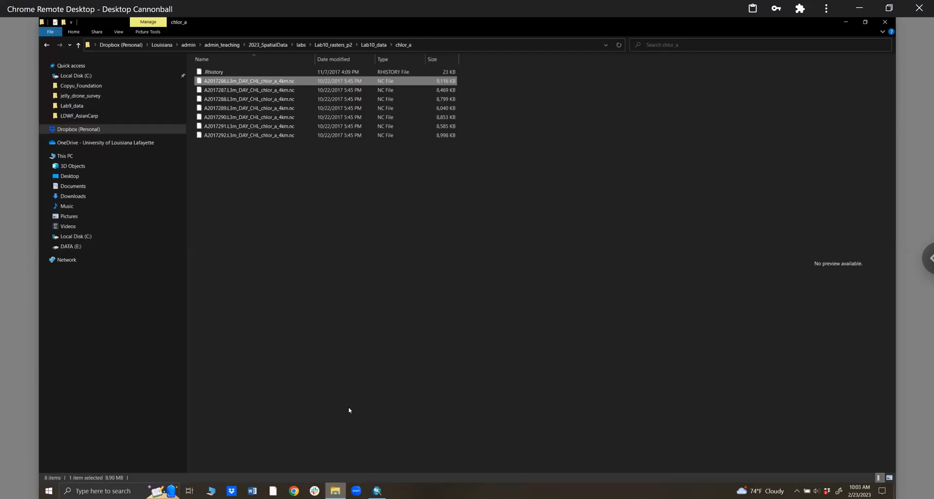
pyautogui.rightClick(386, 314)
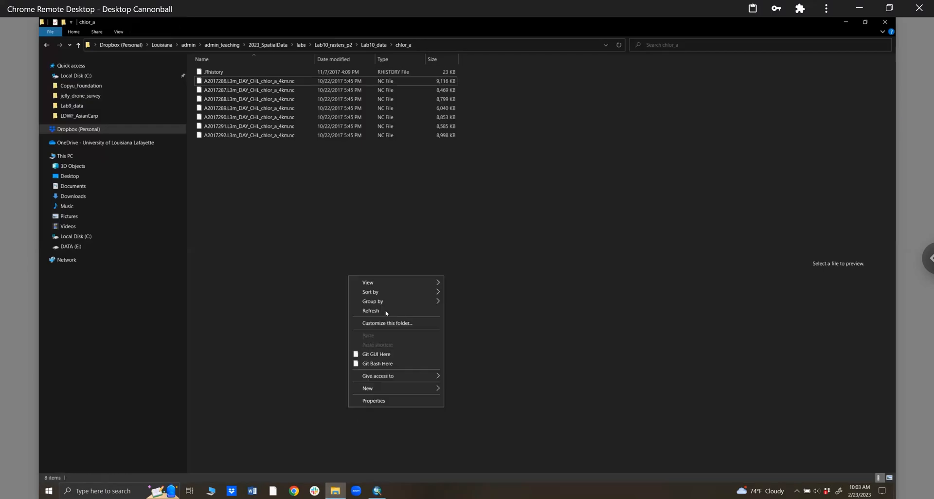
pyautogui.click(371, 310)
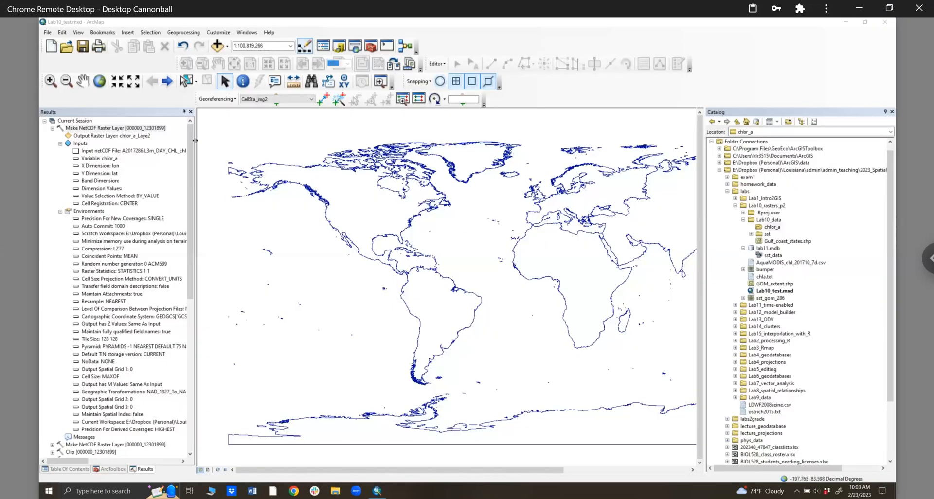
# - Widen the Results panel to read the Scratch Workspace path, collapse labs and 2023_SpatialData, and start Connect To Folder
pyautogui.moveTo(276, 142); pyautogui.dragTo(277, 142)
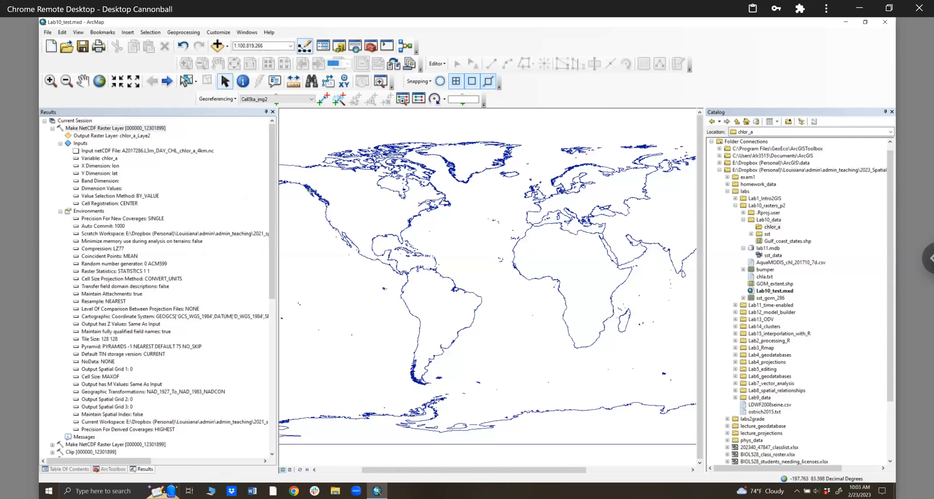
pyautogui.click(222, 237)
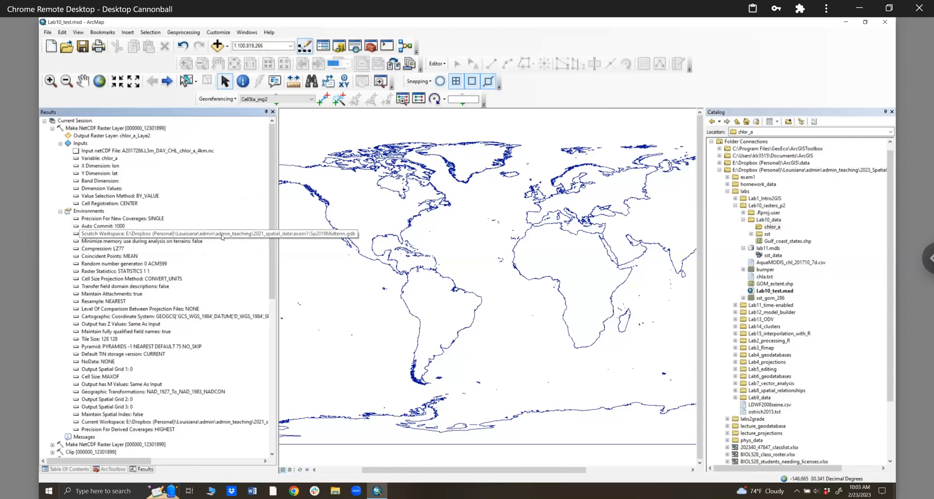
pyautogui.click(727, 192)
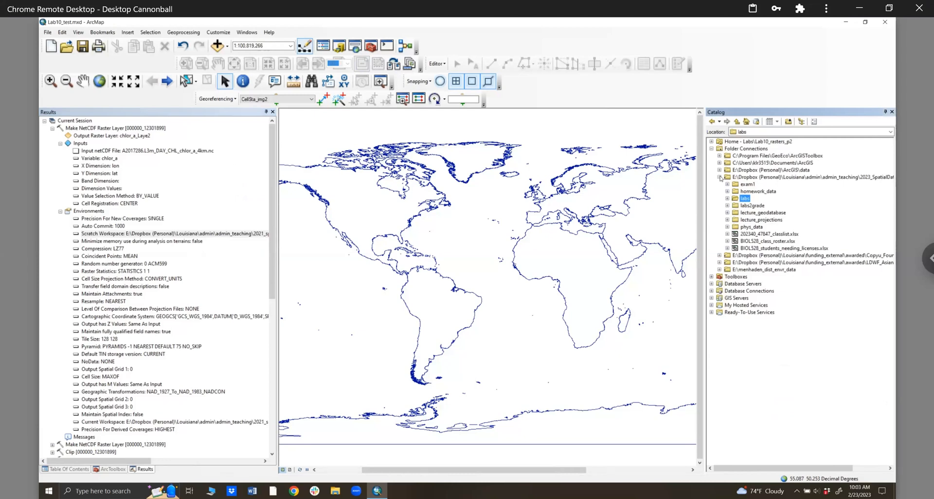
pyautogui.click(720, 178)
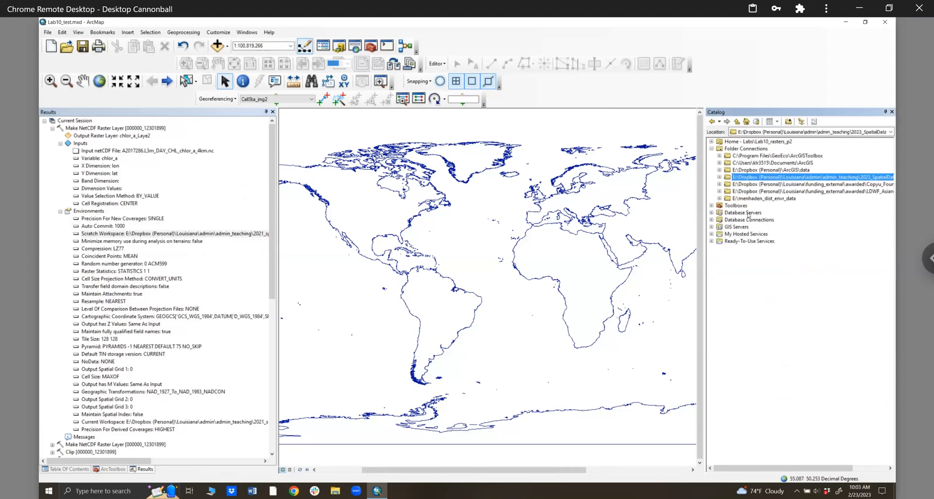
pyautogui.click(789, 123)
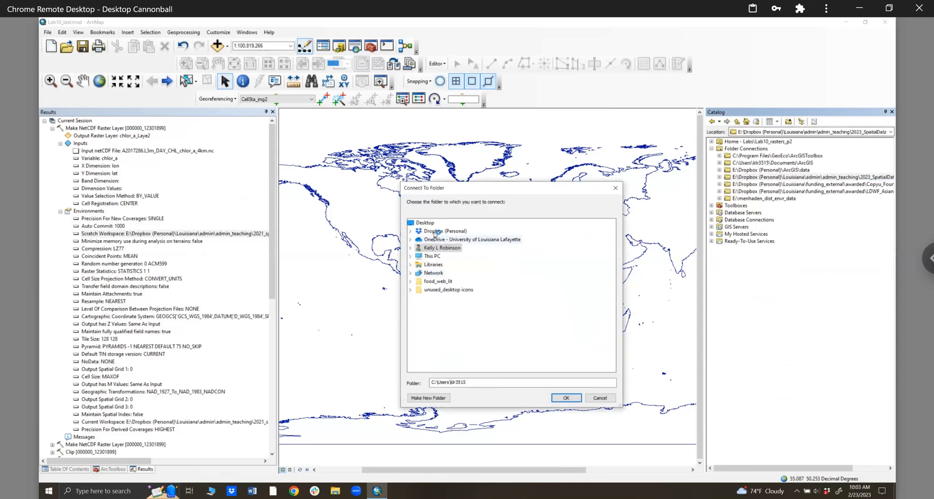
# - In Connect To Folder, browse Dropbox (Personal) > Louisiana > admin and select admin_teaching
pyautogui.click(436, 232)
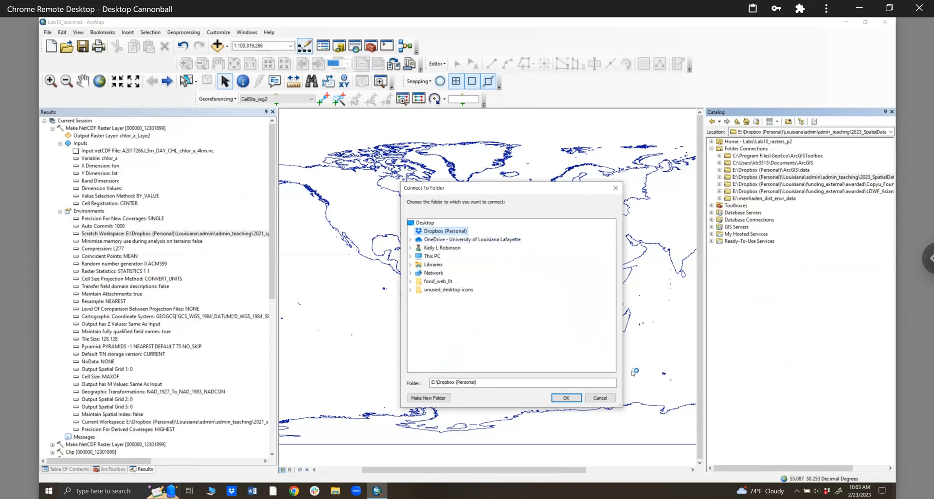
pyautogui.doubleClick(434, 233)
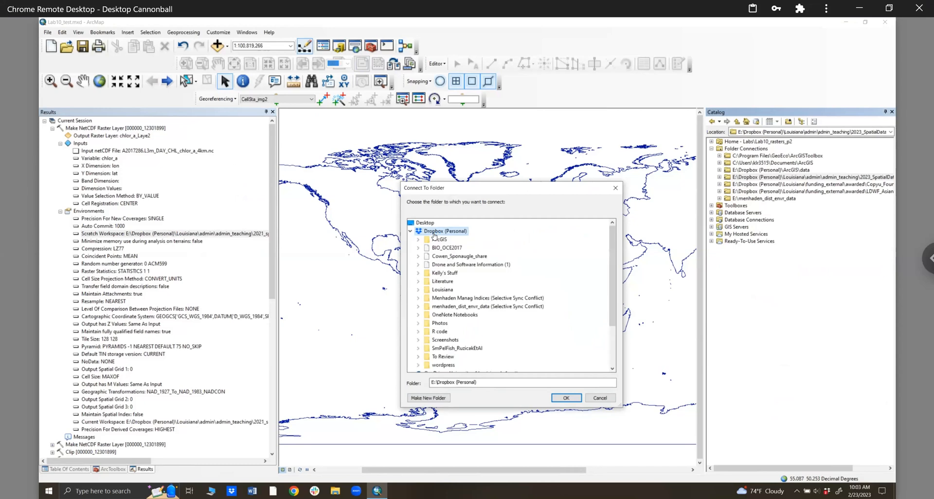
pyautogui.scroll(-3, 446, 311)
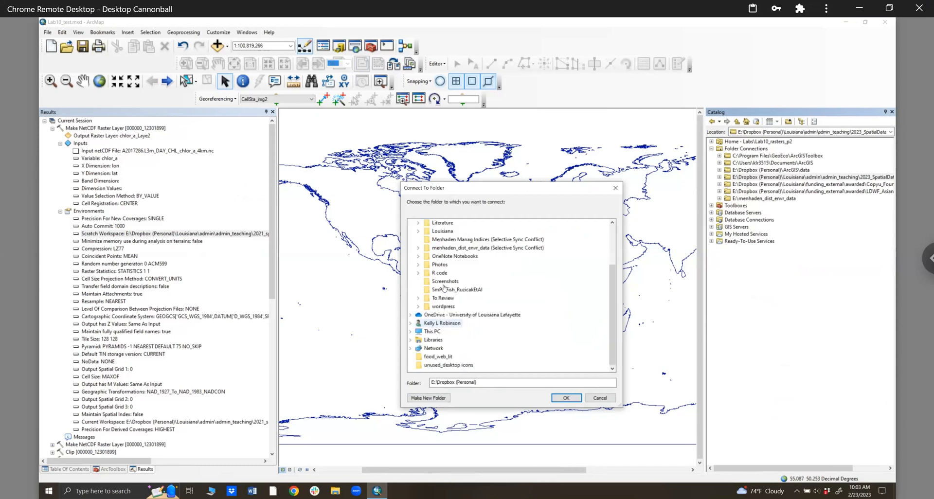
pyautogui.scroll(1, 445, 258)
pyautogui.click(440, 256)
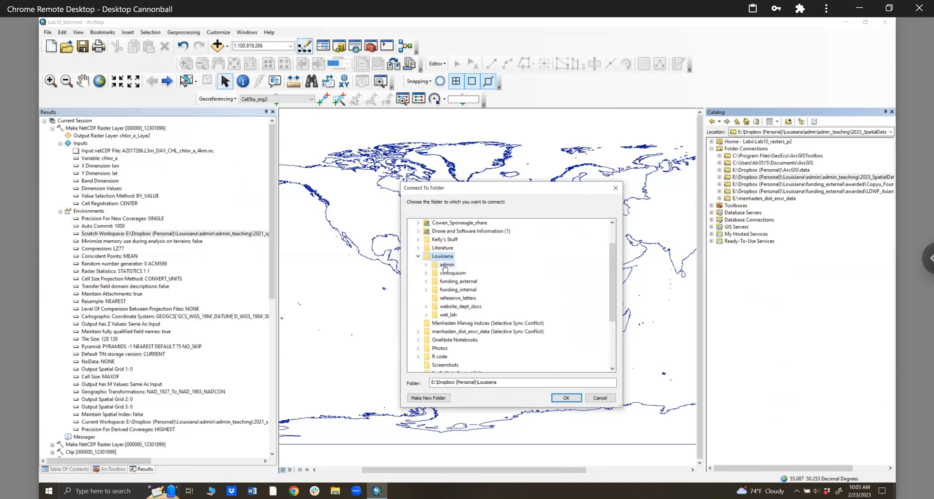
pyautogui.click(445, 265)
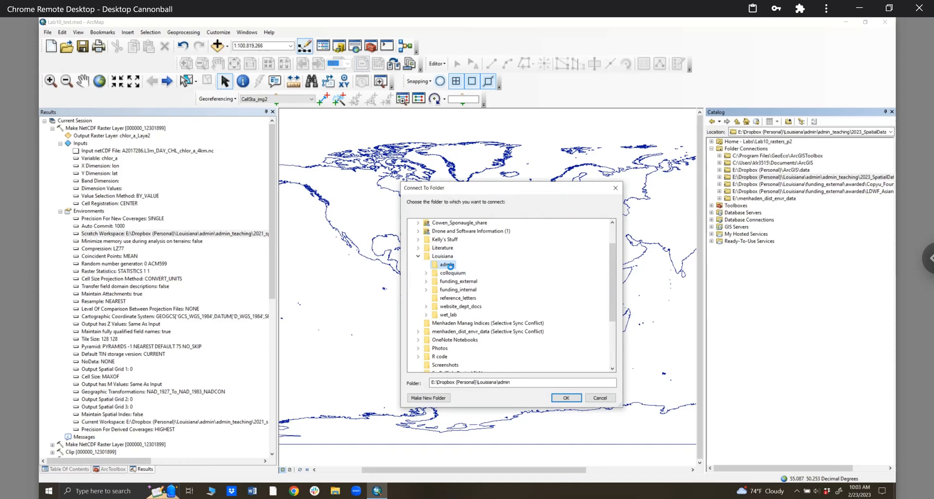
pyautogui.doubleClick(450, 266)
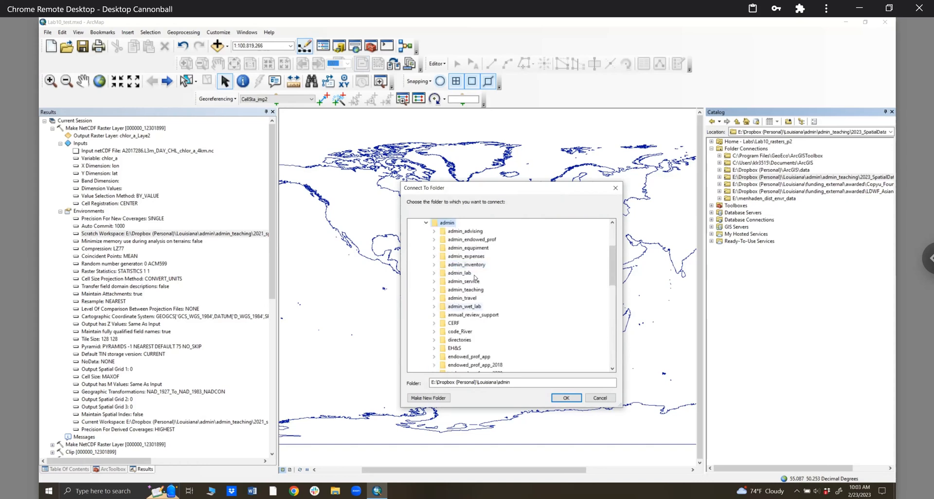
pyautogui.click(474, 290)
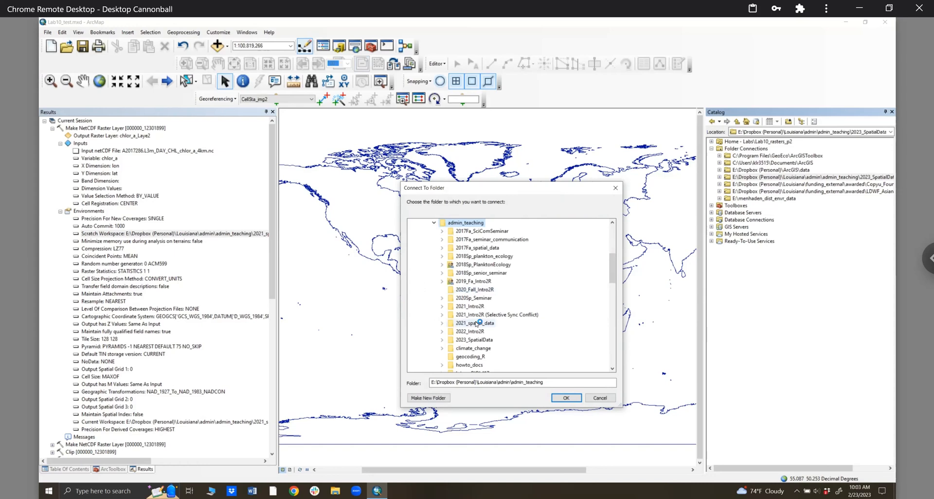
# - Connect the 2021_spatial_data folder, refresh the folder connections and expand it
pyautogui.click(577, 399)
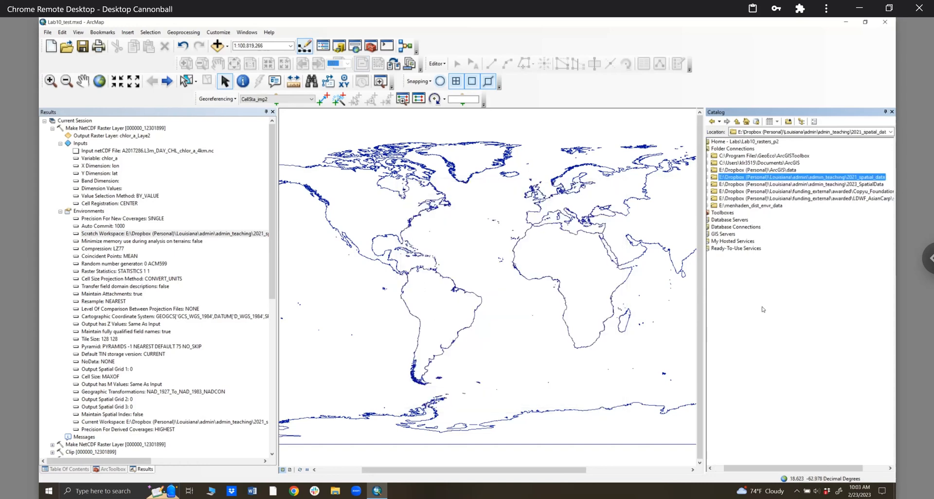
pyautogui.click(719, 469)
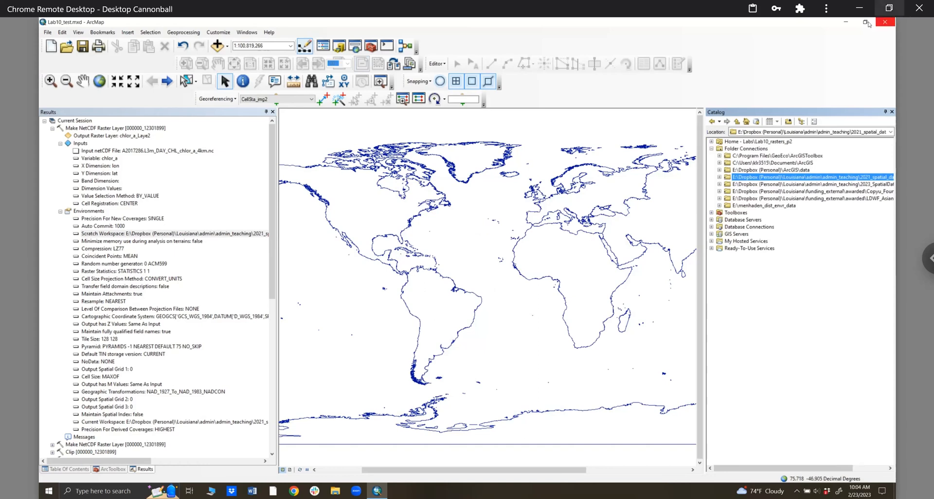
pyautogui.rightClick(770, 161)
pyautogui.click(803, 189)
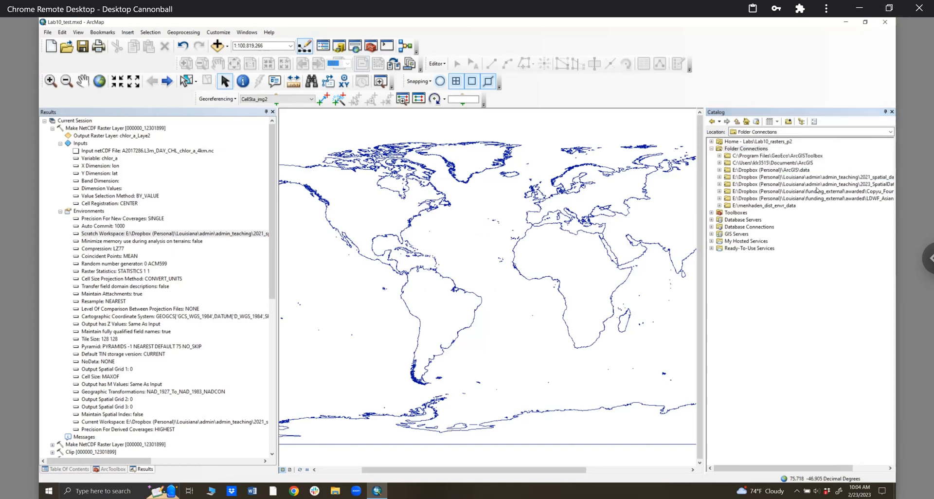
pyautogui.click(720, 178)
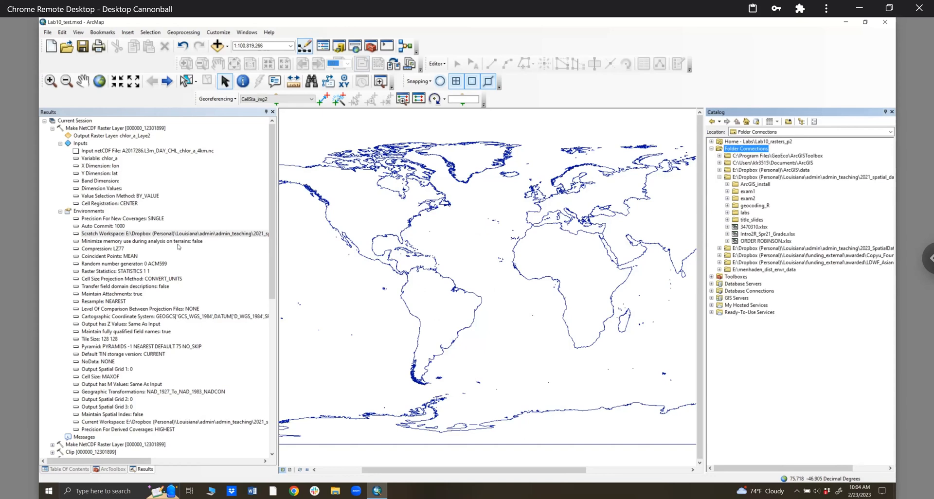
# - Widen the results area and expand exam1 down to the Sp2019Midterm.gdb geodatabase
pyautogui.click(384, 231)
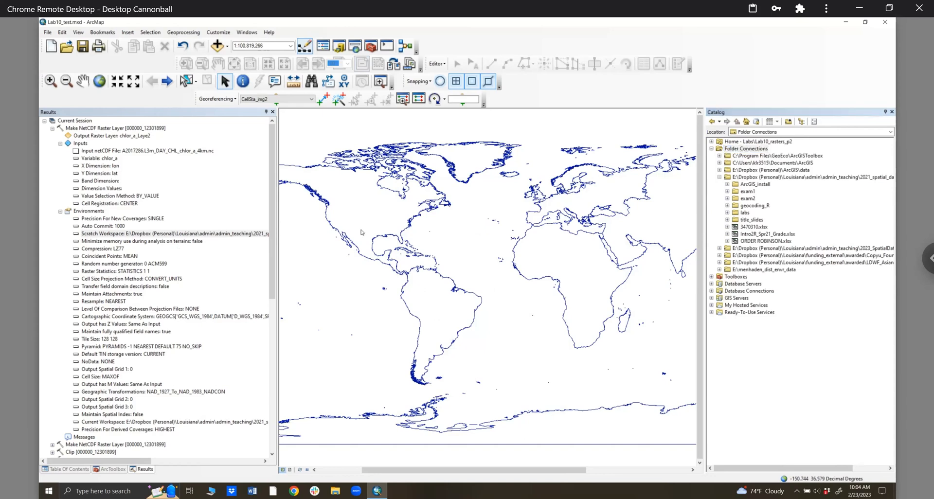
pyautogui.moveTo(277, 231); pyautogui.dragTo(360, 231)
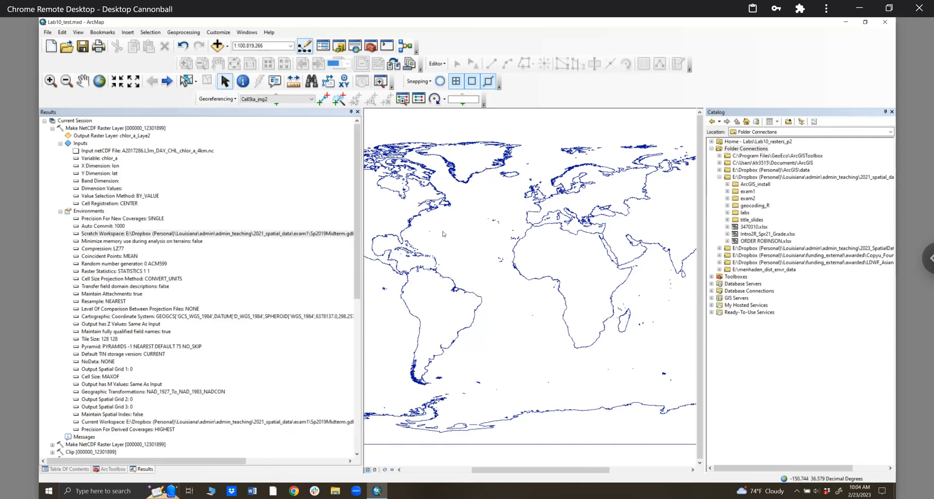
pyautogui.click(727, 192)
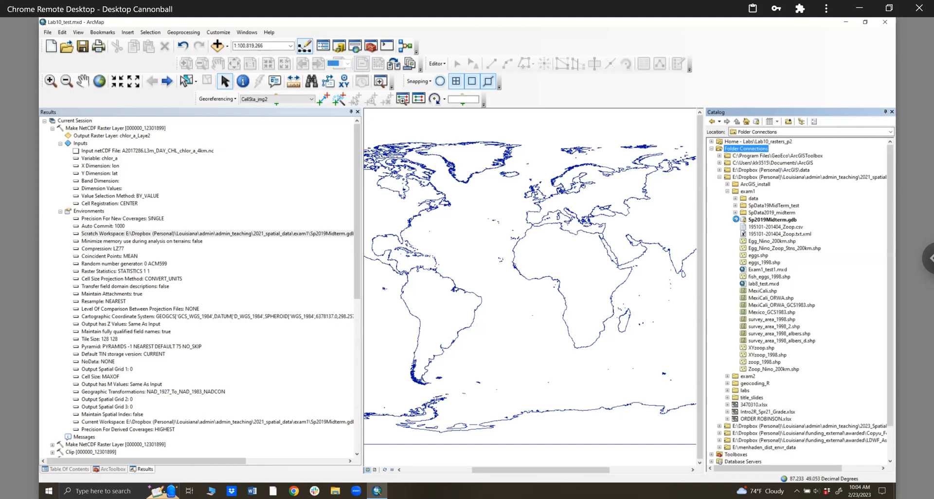
pyautogui.click(735, 220)
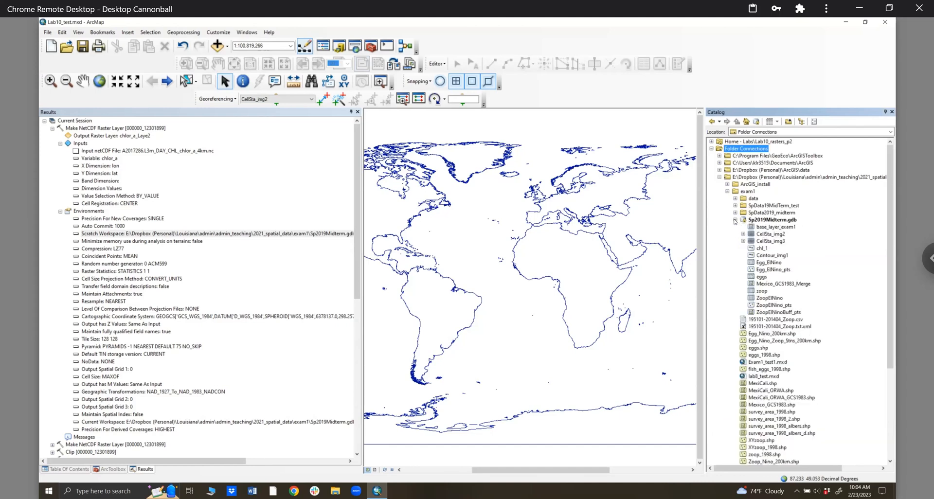
pyautogui.click(328, 233)
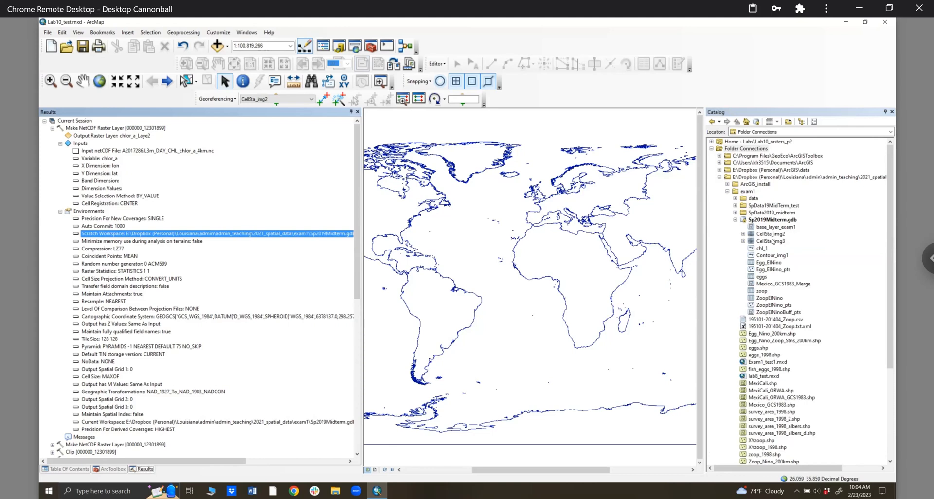
# - Refresh Sp2019Midterm.gdb, look at its chl_1 and CellSta_img2 rasters, and close earlier geoprocessing results
pyautogui.rightClick(773, 221)
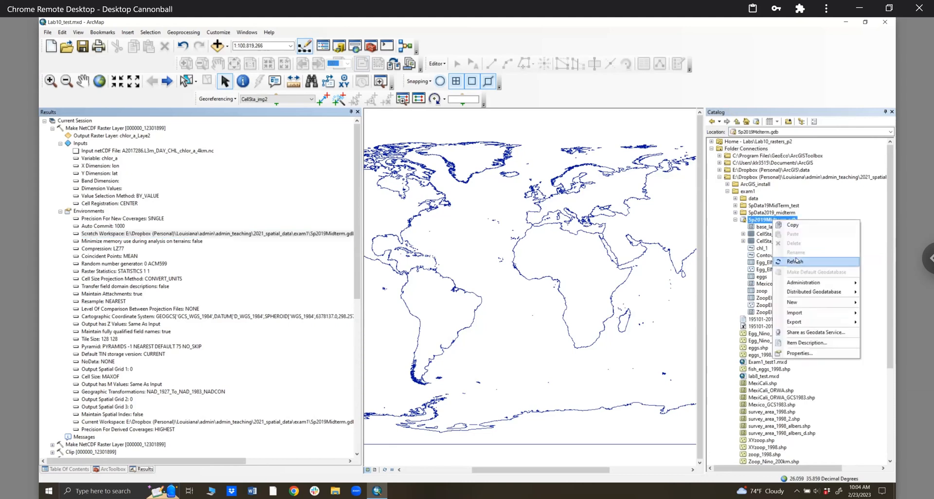
pyautogui.click(813, 255)
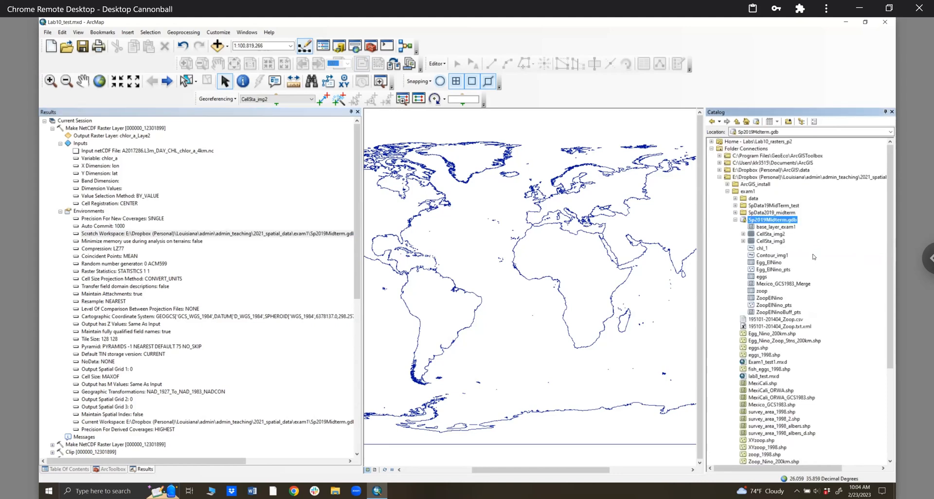
pyautogui.click(762, 248)
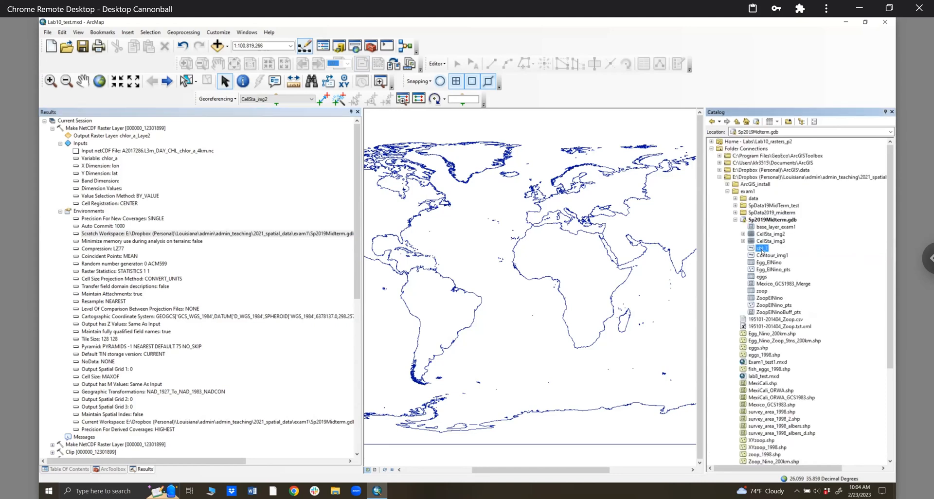
pyautogui.click(764, 234)
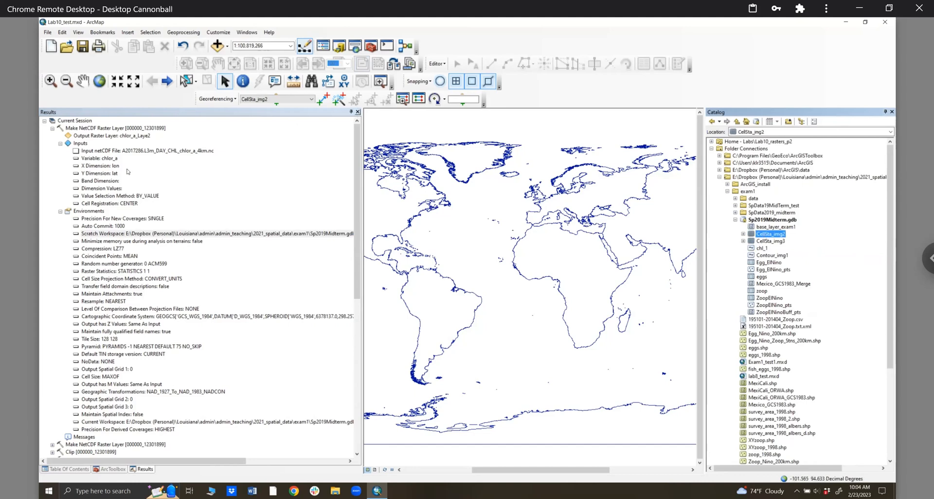
pyautogui.click(357, 113)
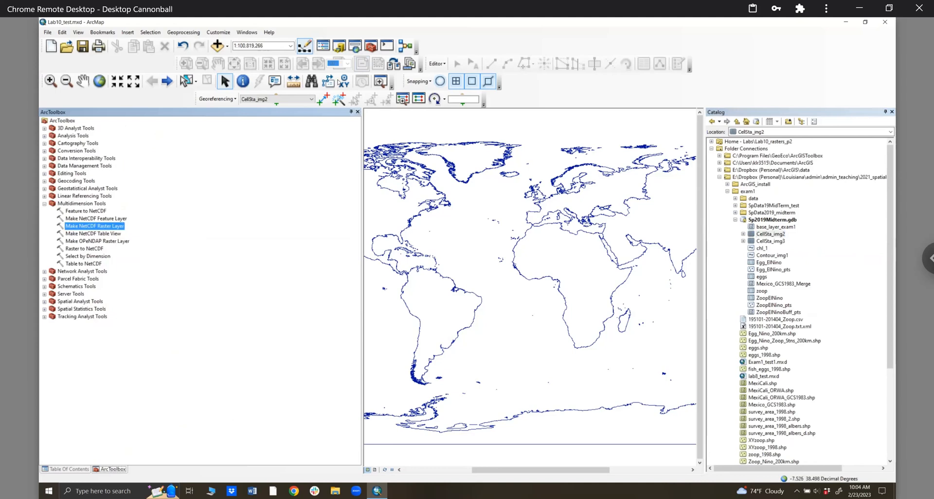
pyautogui.click(359, 112)
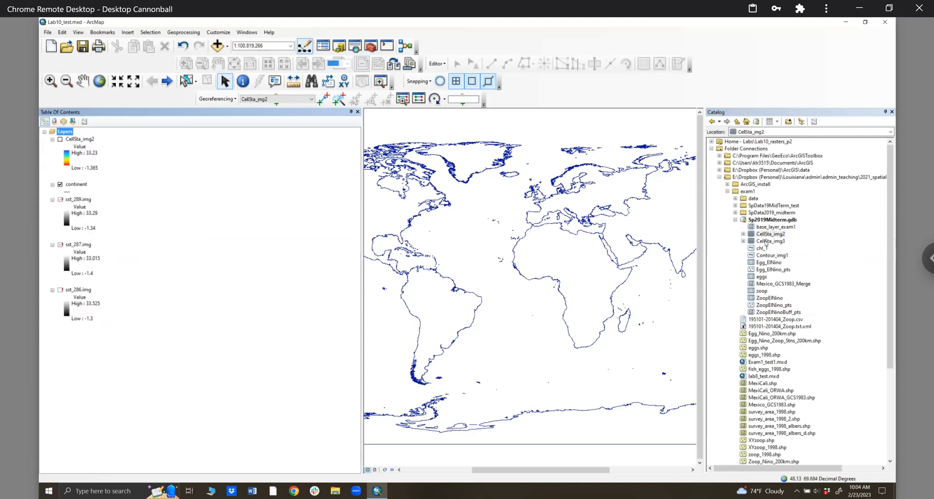
pyautogui.moveTo(767, 234); pyautogui.dragTo(86, 131)
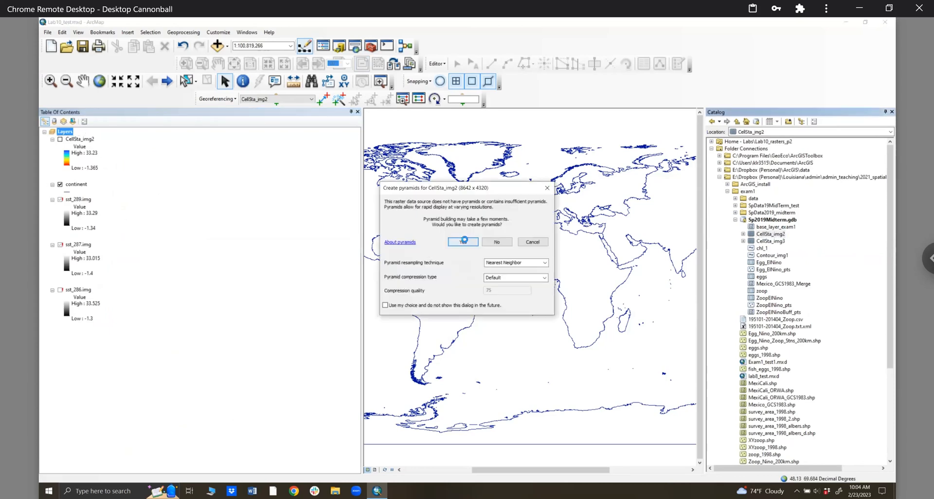
pyautogui.press('Return')
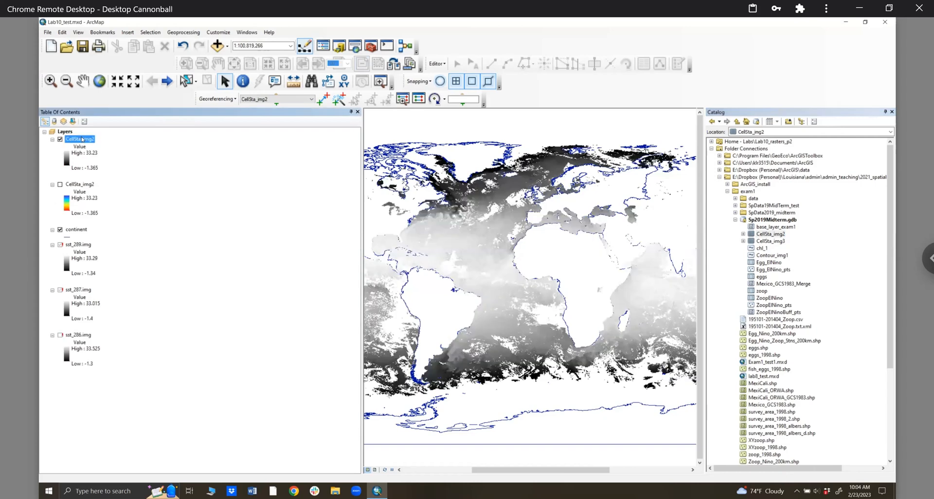
pyautogui.rightClick(81, 139)
pyautogui.click(93, 151)
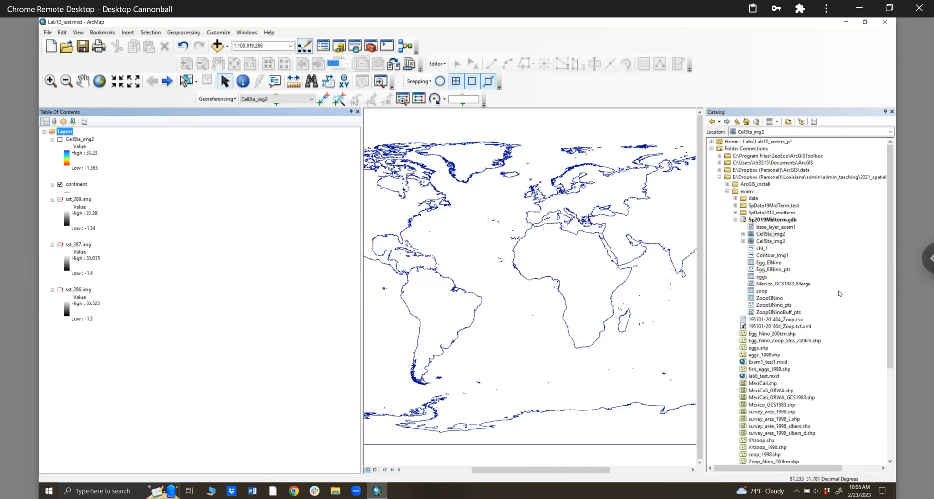
pyautogui.scroll(-5, 830, 384)
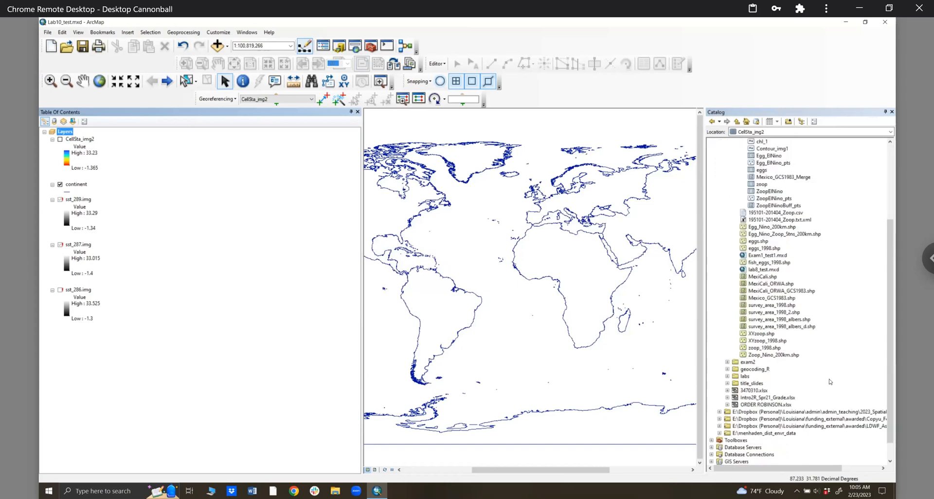
pyautogui.scroll(3, 878, 334)
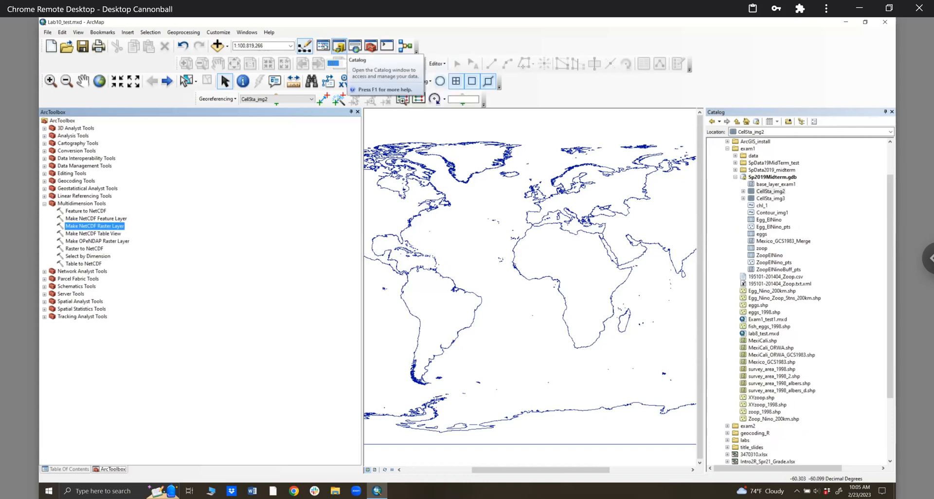
# - Open Make NetCDF Feature Layer with Lab10_data\chlor_a\A2017286.L3m_DAY_CHL_chlor_a_4km.nc as input
pyautogui.click(106, 219)
pyautogui.doubleClick(107, 219)
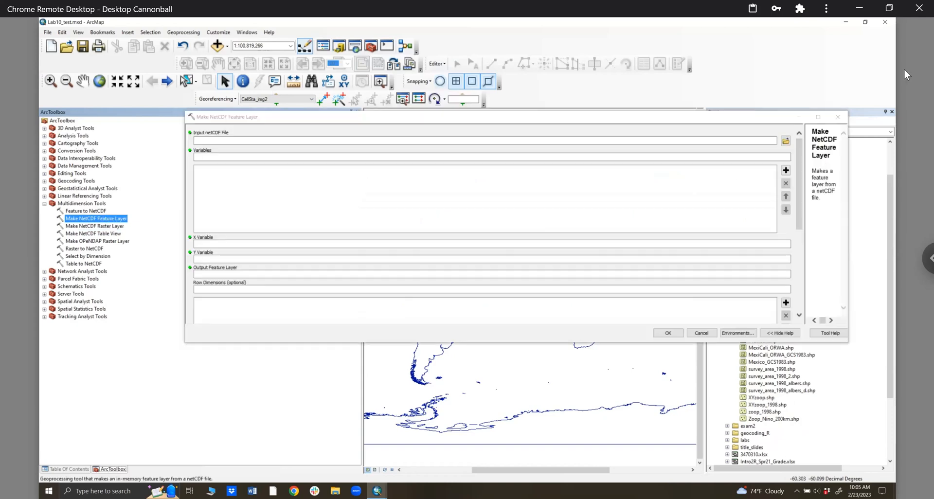
pyautogui.click(786, 141)
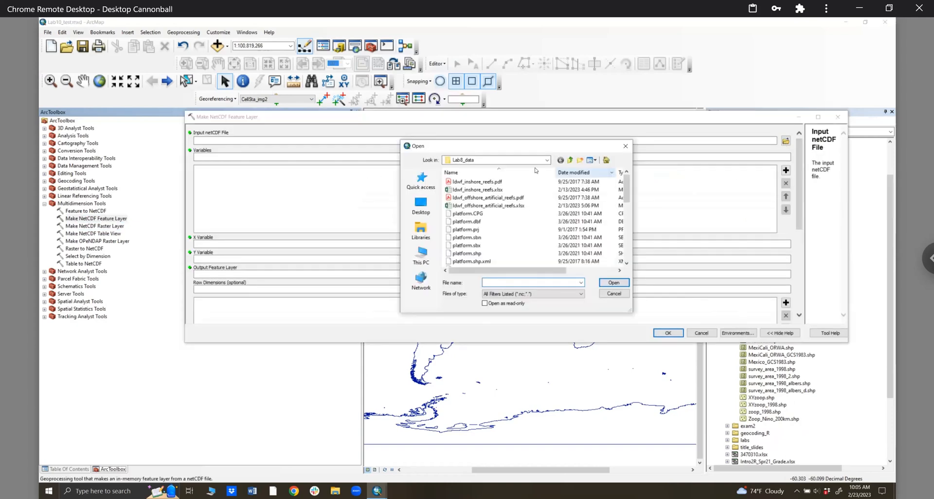
pyautogui.click(547, 160)
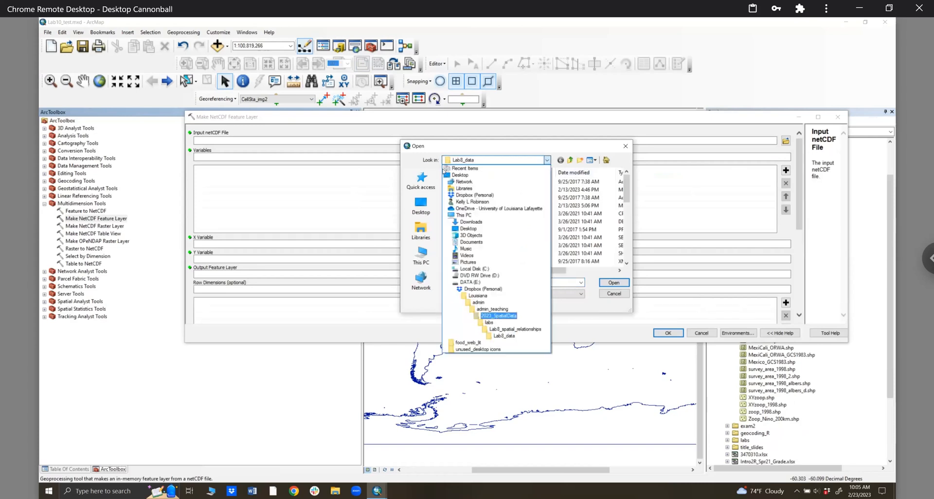
pyautogui.click(499, 316)
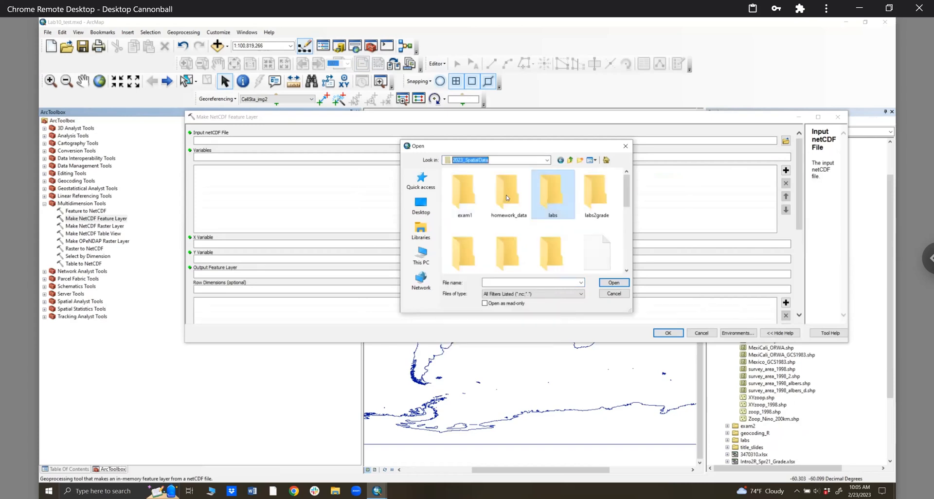
pyautogui.press('Return')
pyautogui.doubleClick(480, 263)
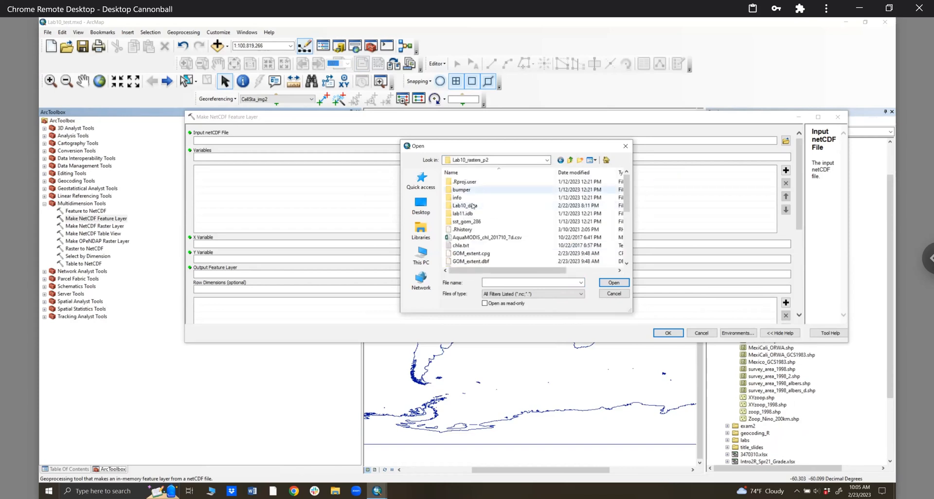
pyautogui.doubleClick(468, 205)
pyautogui.doubleClick(467, 183)
pyautogui.click(467, 190)
pyautogui.click(612, 282)
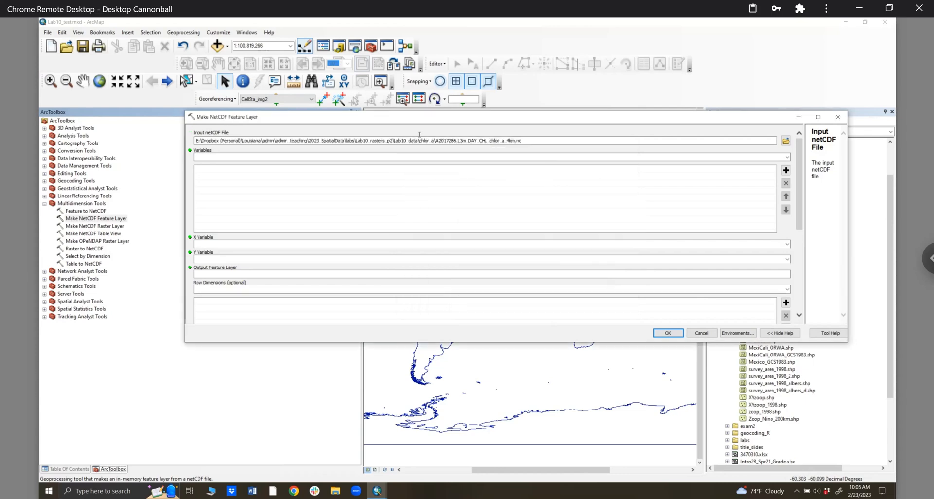
# - Choose chlor_a as the variable, keeping X lon, Y lat and output chlor_a_Layer2
pyautogui.click(229, 158)
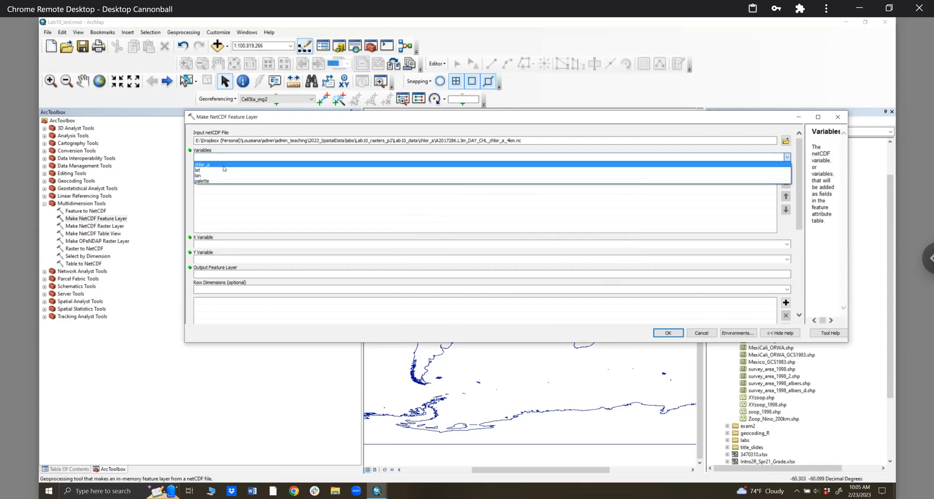
pyautogui.click(222, 166)
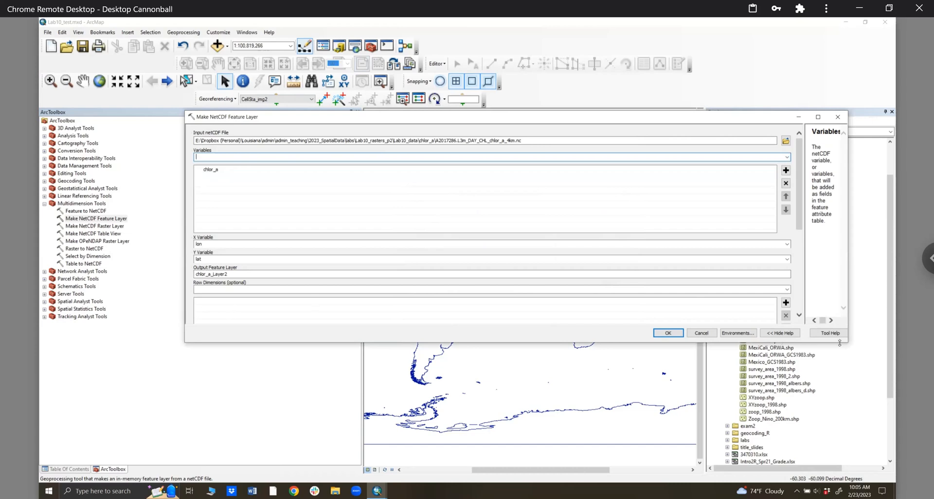
pyautogui.click(798, 298)
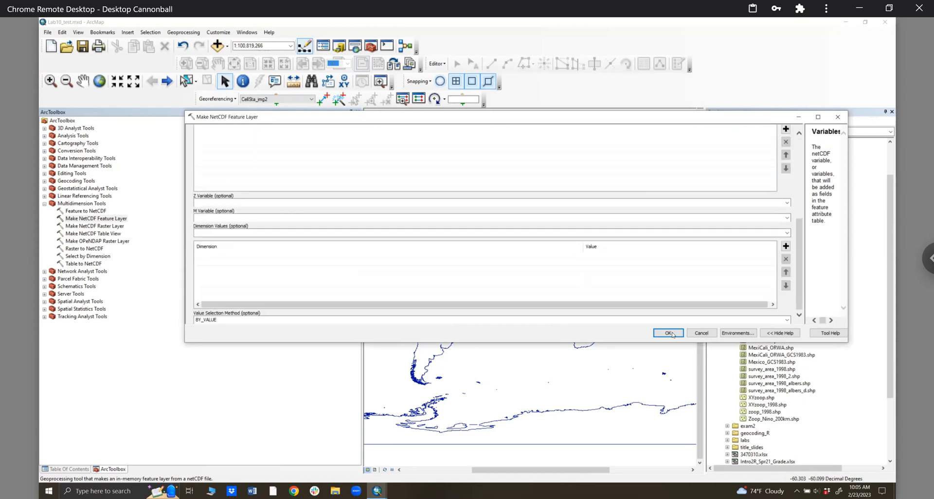
# - Open the Environments workspace settings, start browsing for a current workspace, then cancel out
pyautogui.click(744, 335)
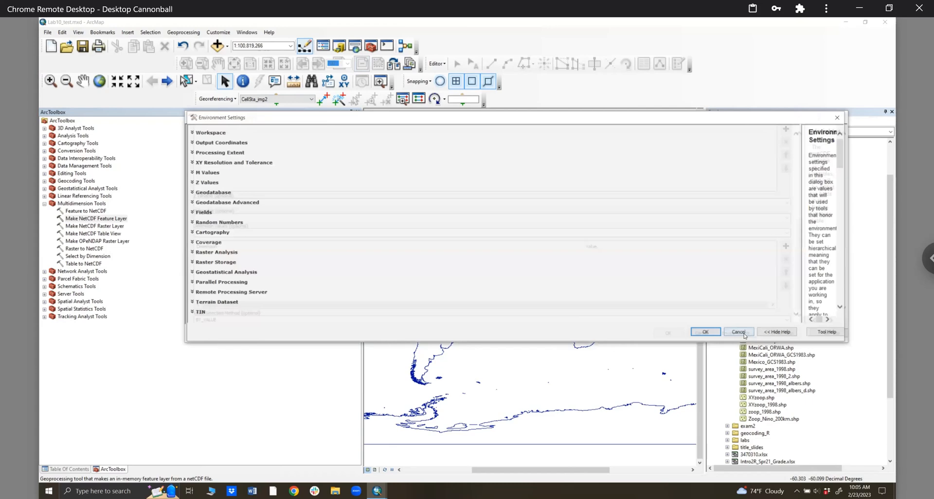
pyautogui.click(198, 136)
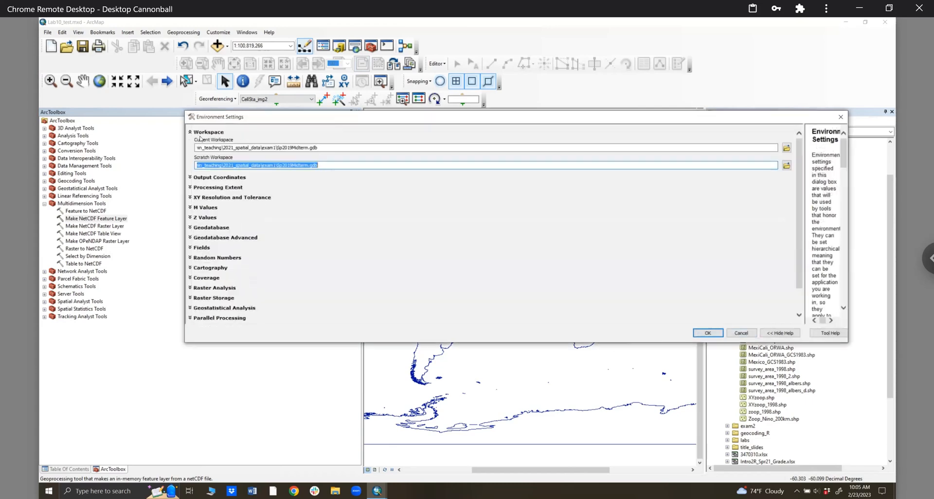
pyautogui.click(786, 147)
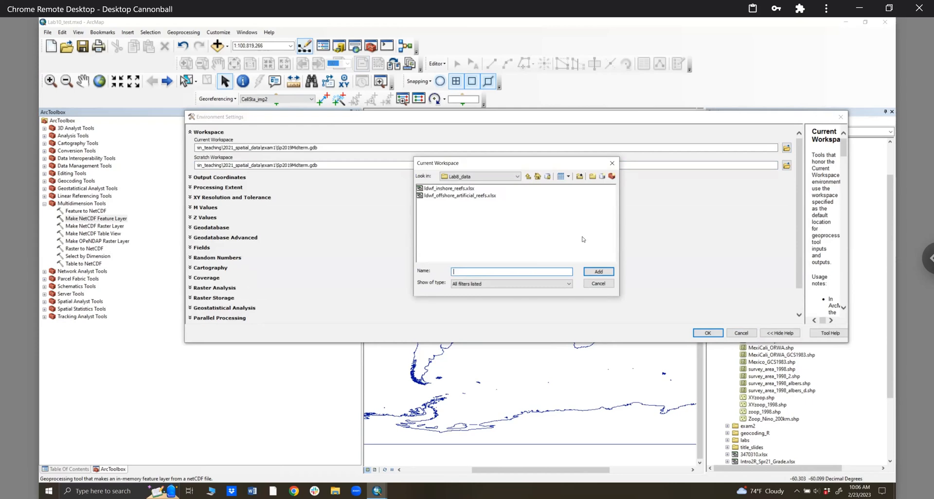
pyautogui.click(600, 284)
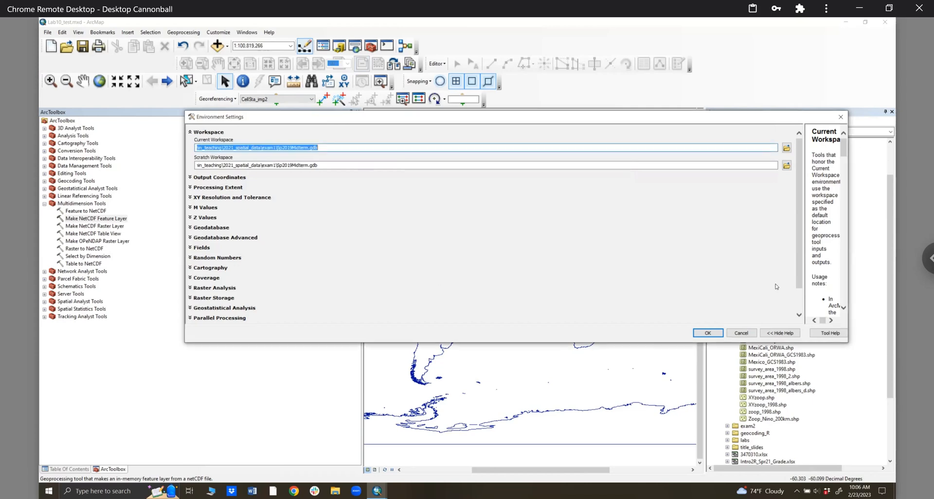
pyautogui.click(747, 332)
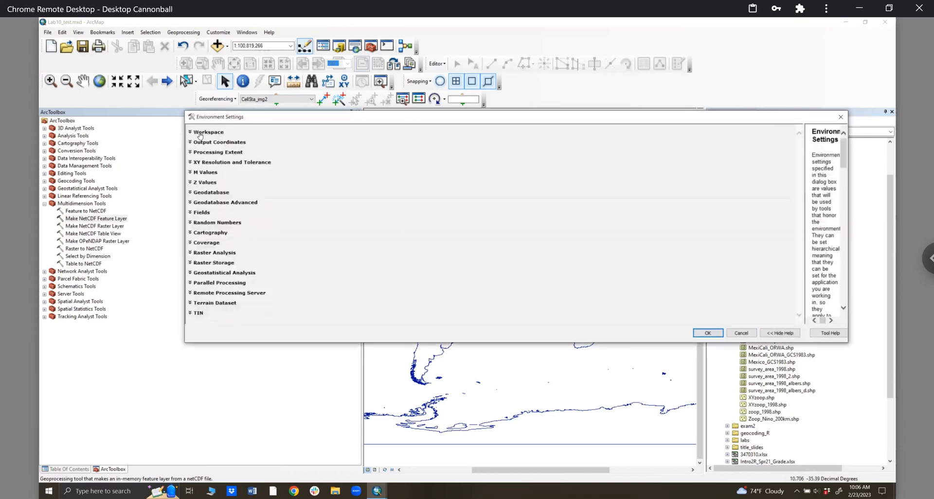
# - Set both current and scratch workspace to labs\Lab10_rasters_p2\Lab10_data
pyautogui.click(199, 133)
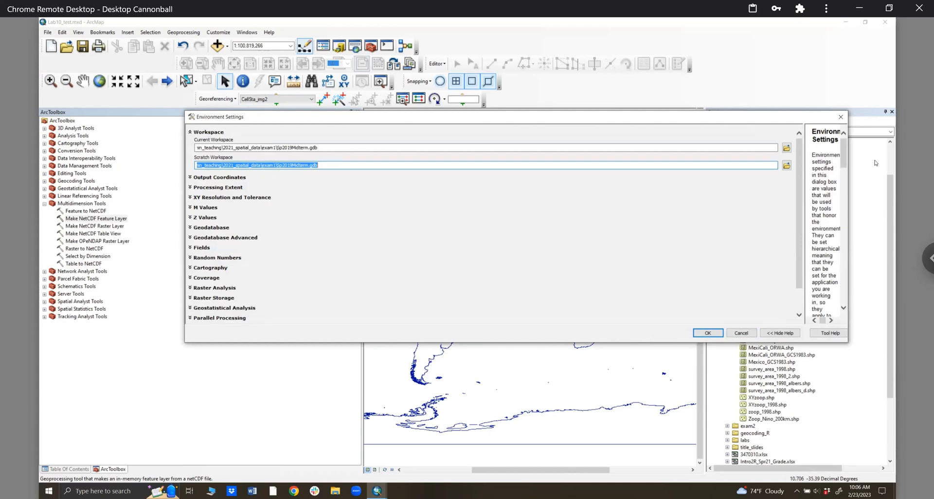
pyautogui.click(786, 149)
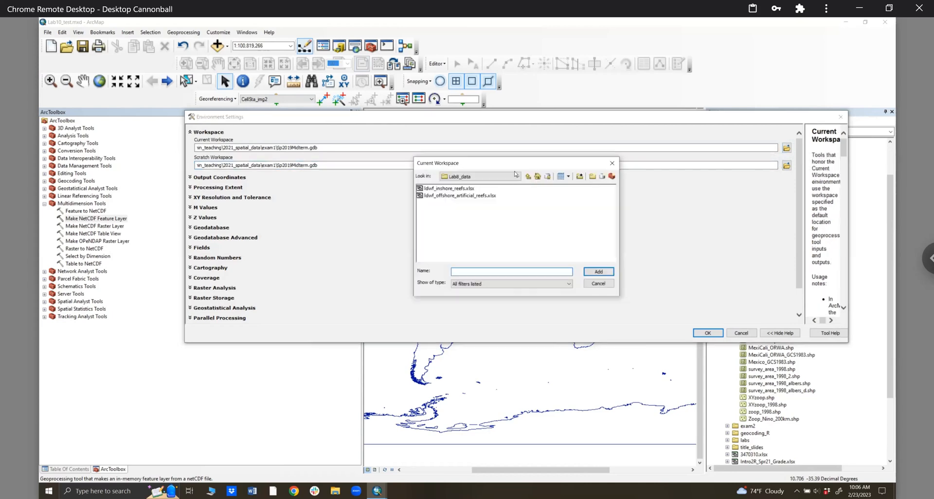
pyautogui.click(517, 177)
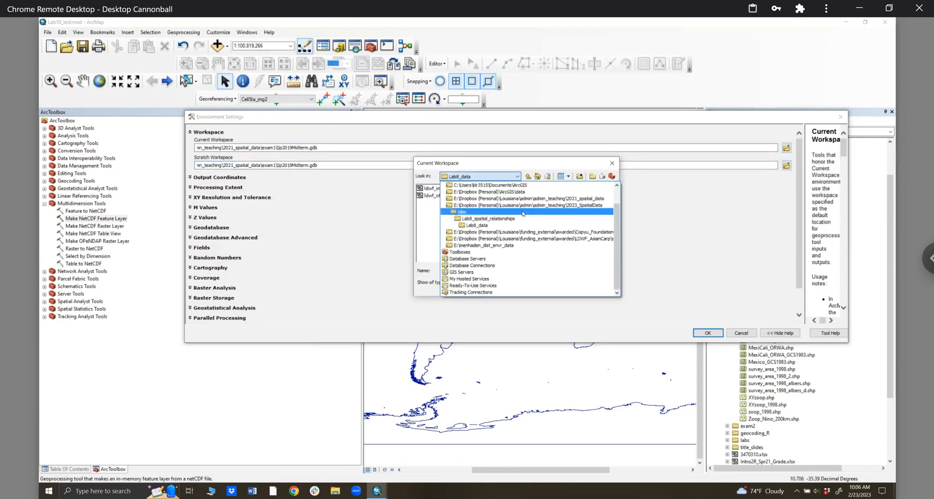
pyautogui.click(523, 213)
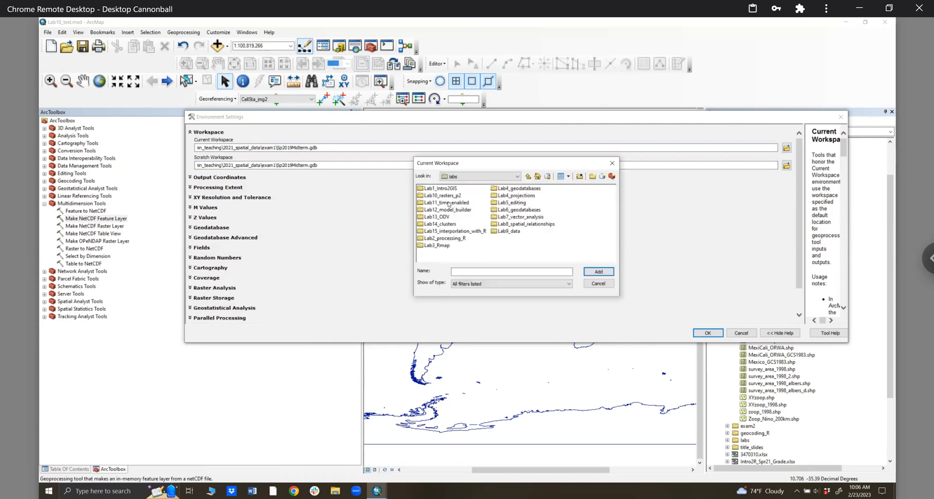
pyautogui.click(444, 196)
pyautogui.doubleClick(443, 196)
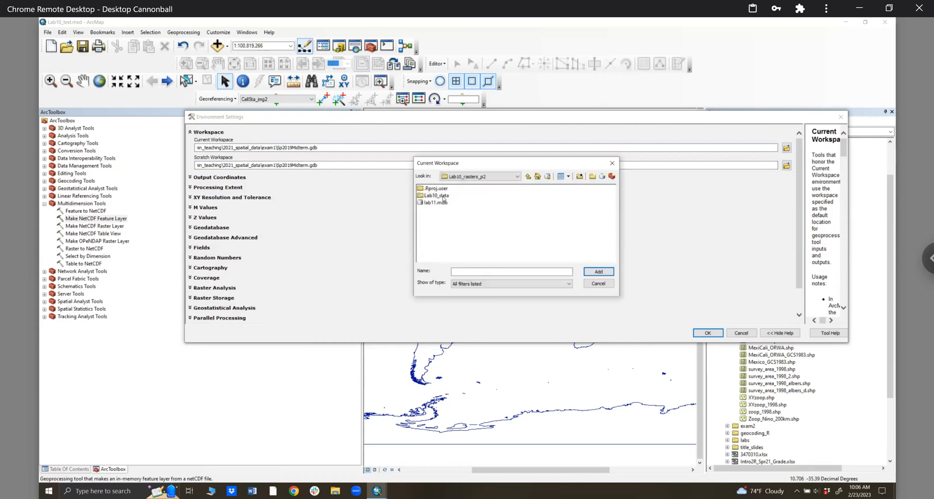
pyautogui.doubleClick(443, 196)
pyautogui.click(529, 176)
pyautogui.click(604, 273)
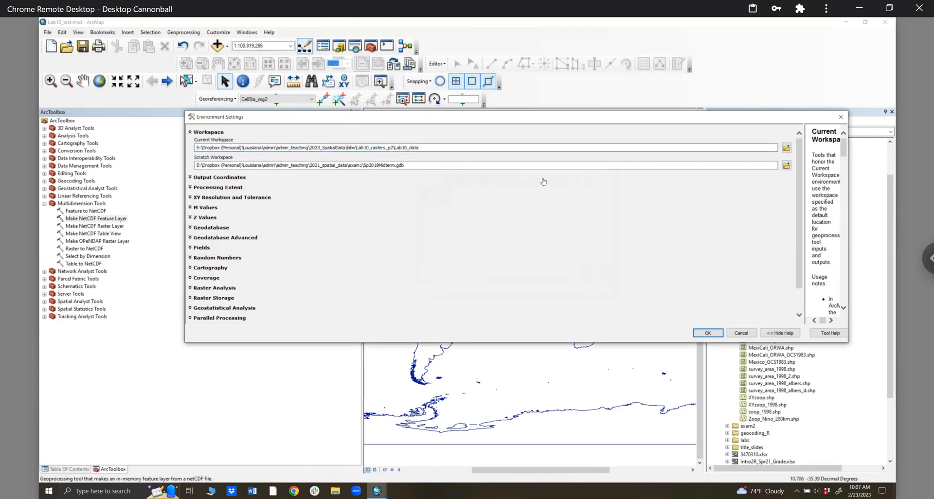
pyautogui.click(786, 165)
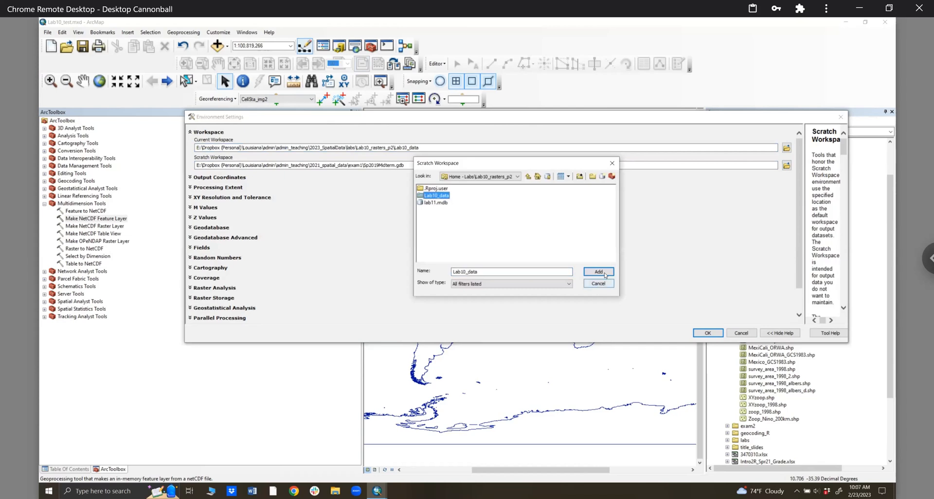
pyautogui.click(602, 272)
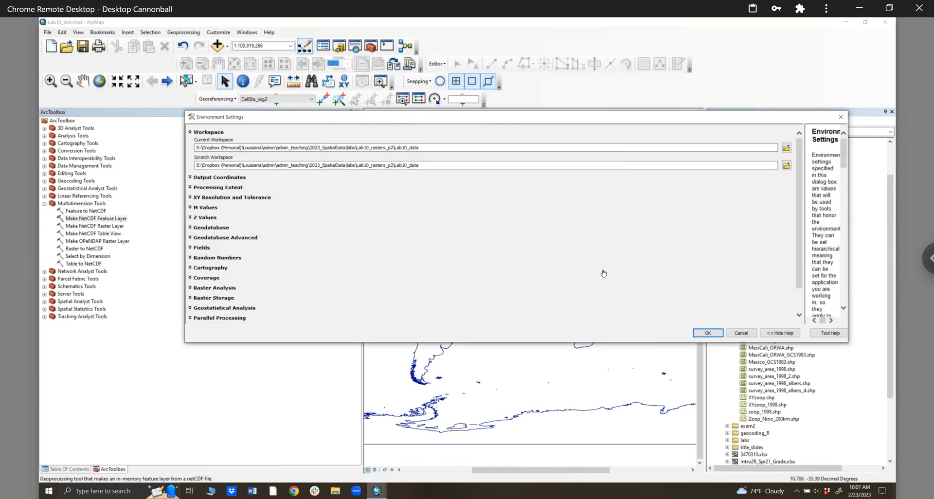
# - Run the tool to create chlor_a_Layer2, then collapse exam1 and the 2021 folder connection
pyautogui.click(707, 334)
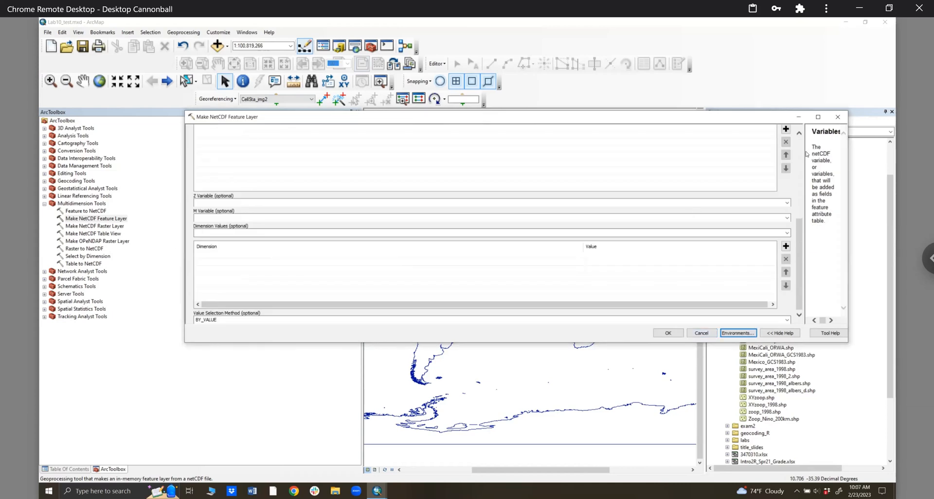
pyautogui.moveTo(799, 262); pyautogui.dragTo(806, 155)
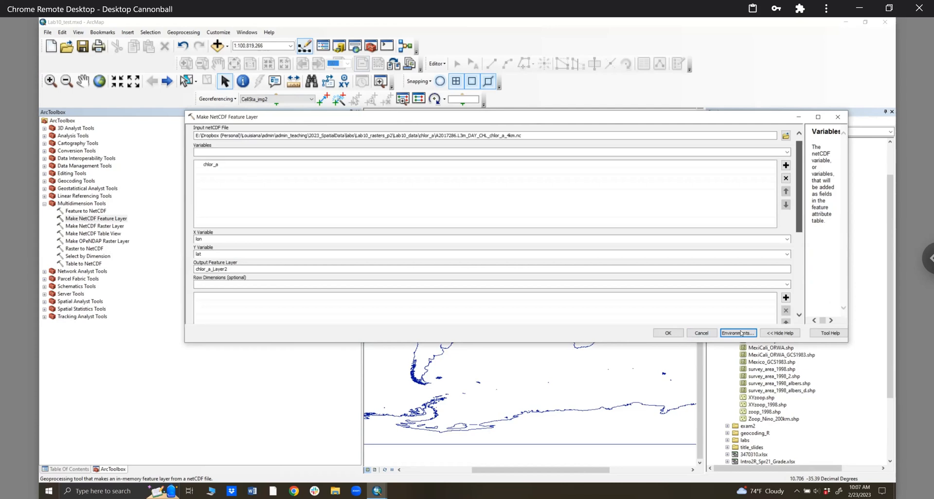
pyautogui.click(668, 333)
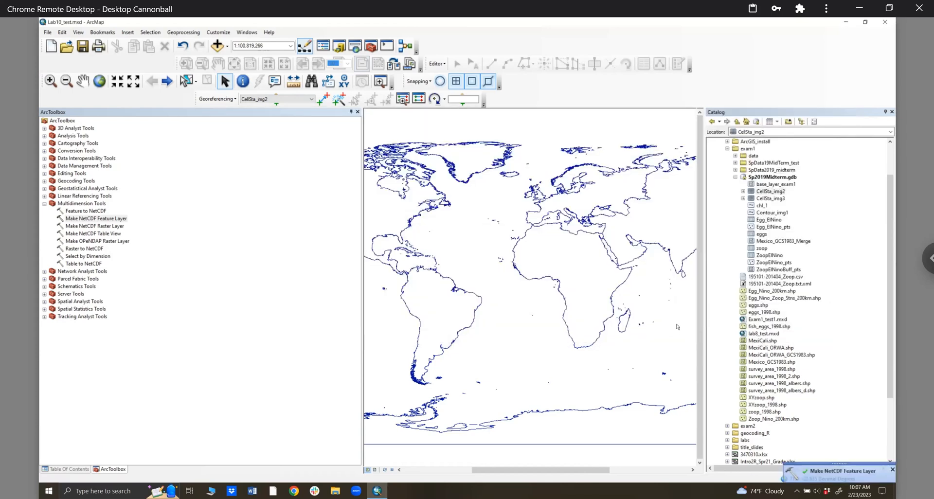
pyautogui.click(727, 149)
pyautogui.click(720, 177)
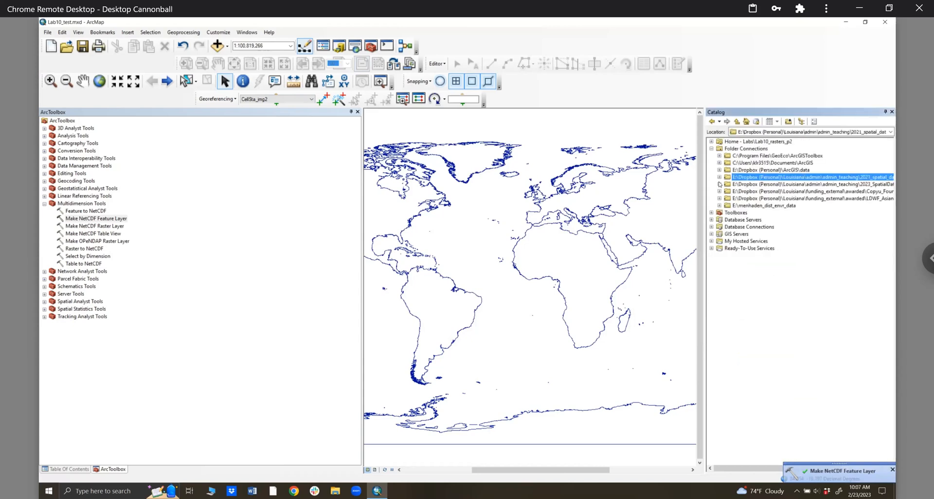
# - Expand 2023_SpatialData > labs > Lab10_rasters_p2 (refreshed) > Lab10_data and open chlor_a in File Explorer
pyautogui.click(719, 184)
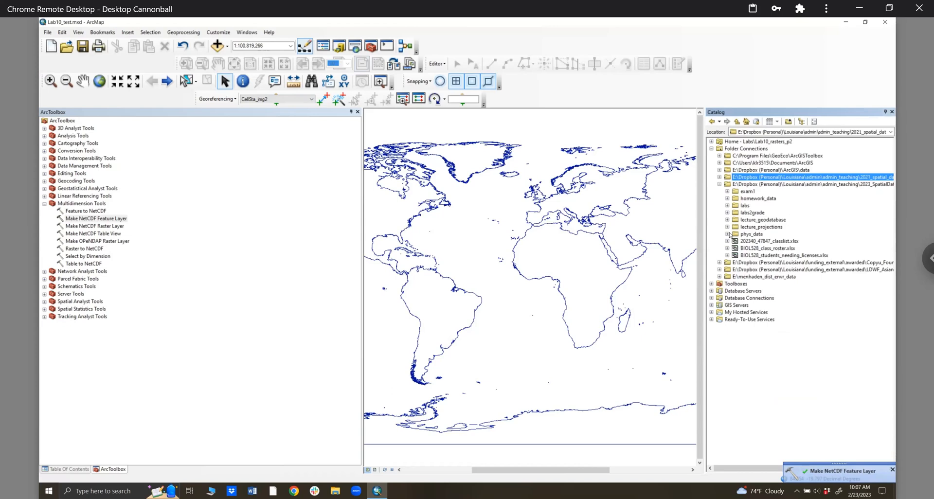
pyautogui.click(728, 206)
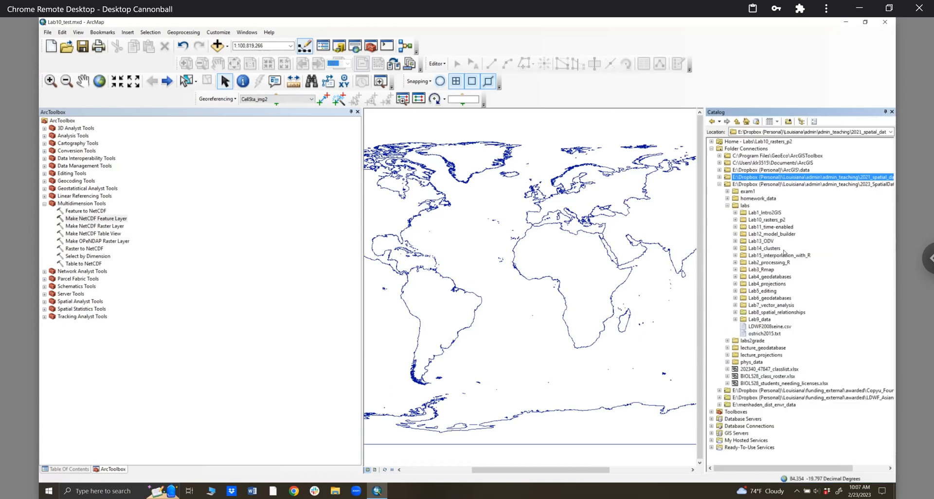
pyautogui.click(735, 220)
pyautogui.rightClick(754, 220)
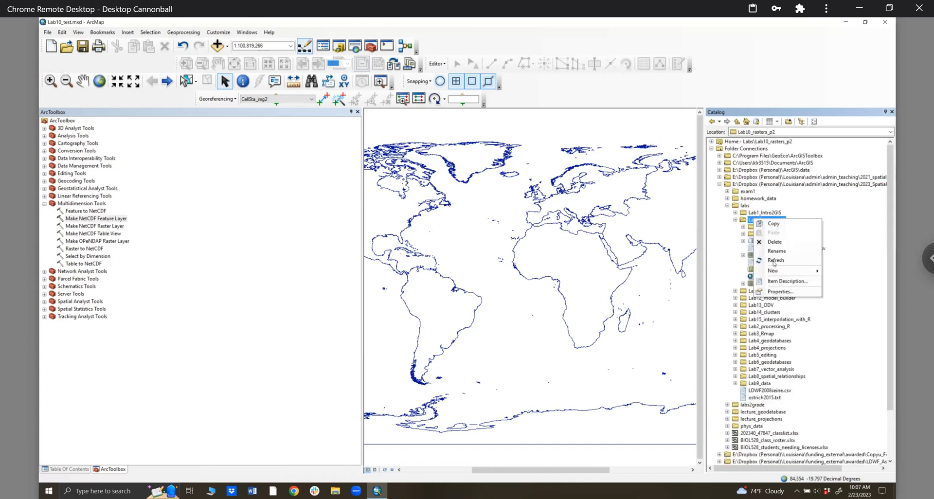
pyautogui.click(774, 261)
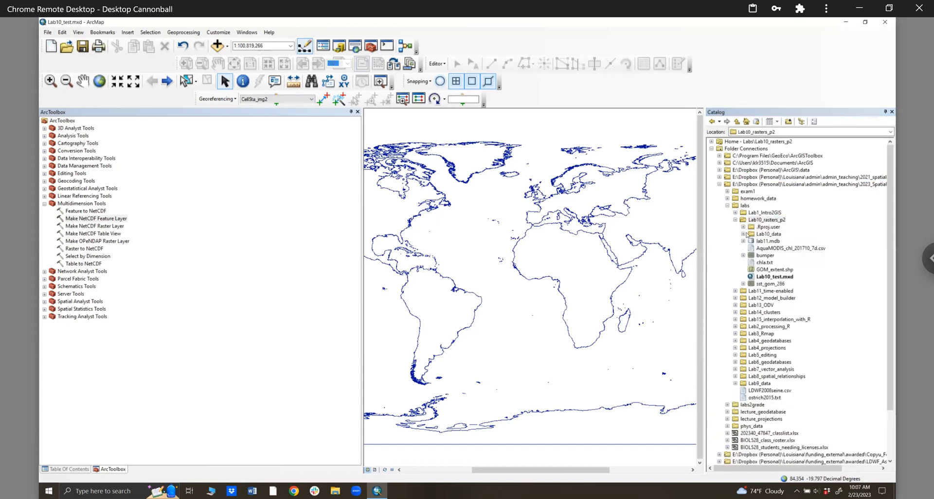
pyautogui.click(744, 234)
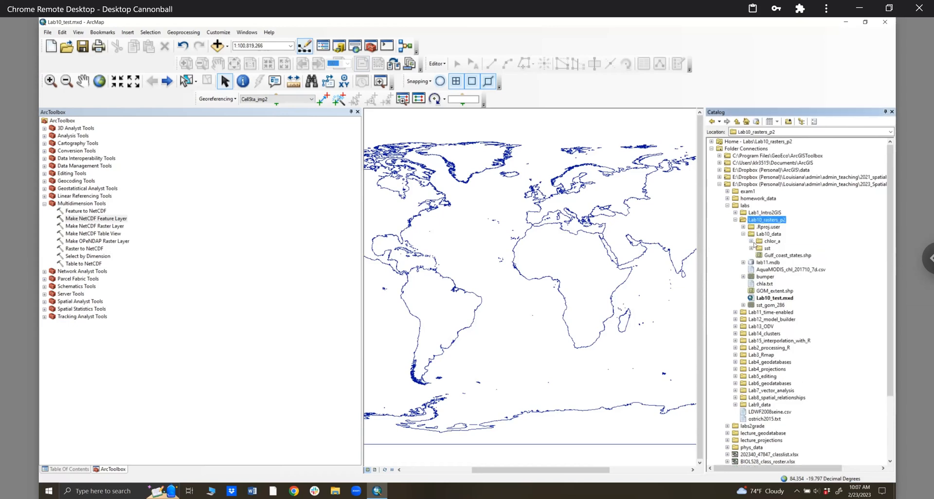
pyautogui.click(772, 241)
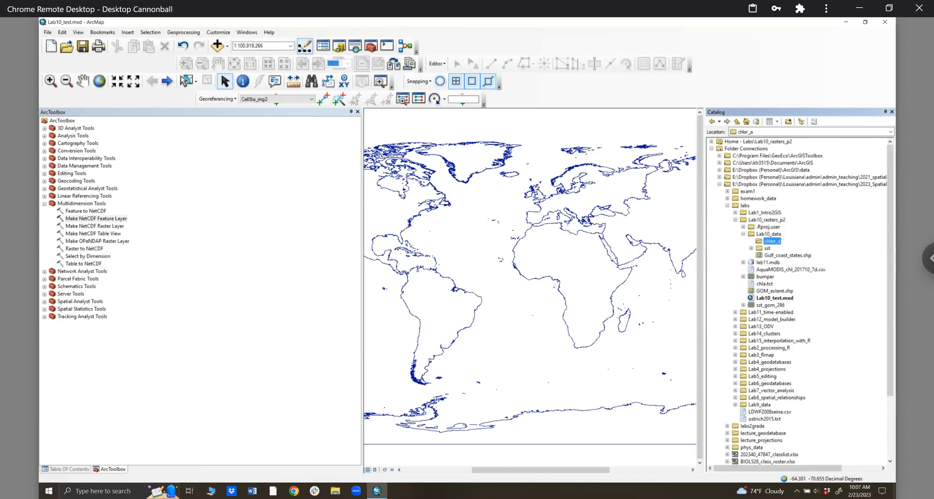
pyautogui.click(335, 491)
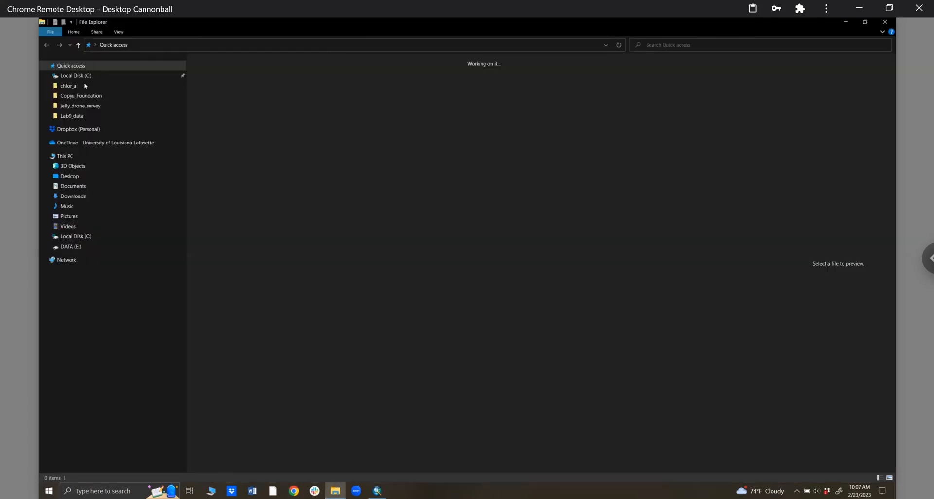
pyautogui.click(84, 86)
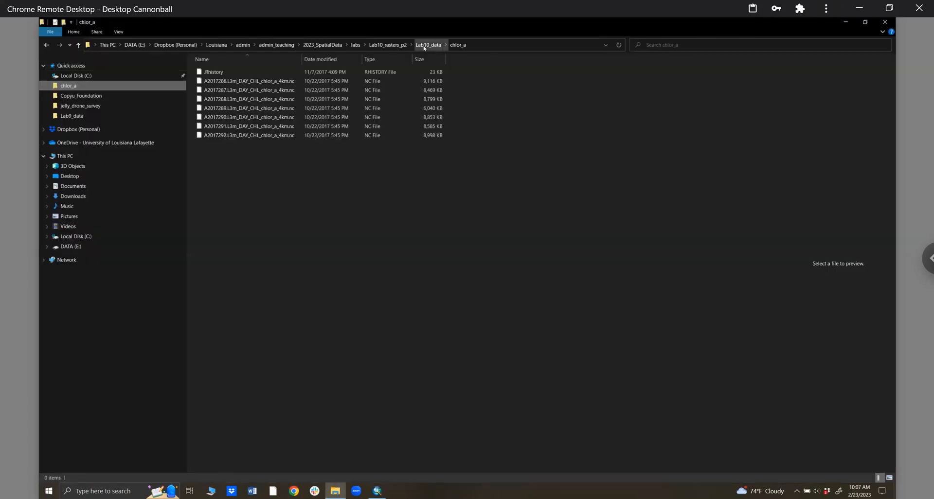
# - Refresh the File Explorer folder listing
pyautogui.rightClick(316, 298)
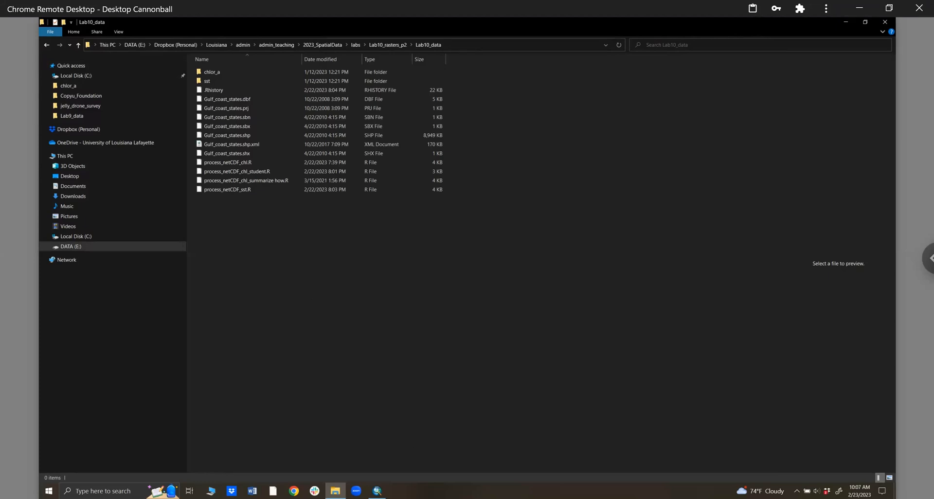
# - Back in ArcMap, refresh Lab10_data in the Catalog and expand its sst folder
pyautogui.click(377, 491)
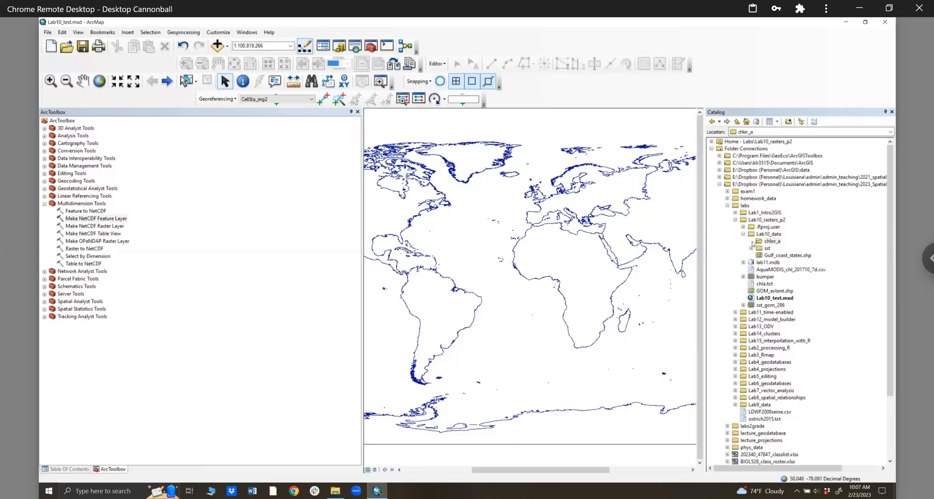
pyautogui.rightClick(771, 235)
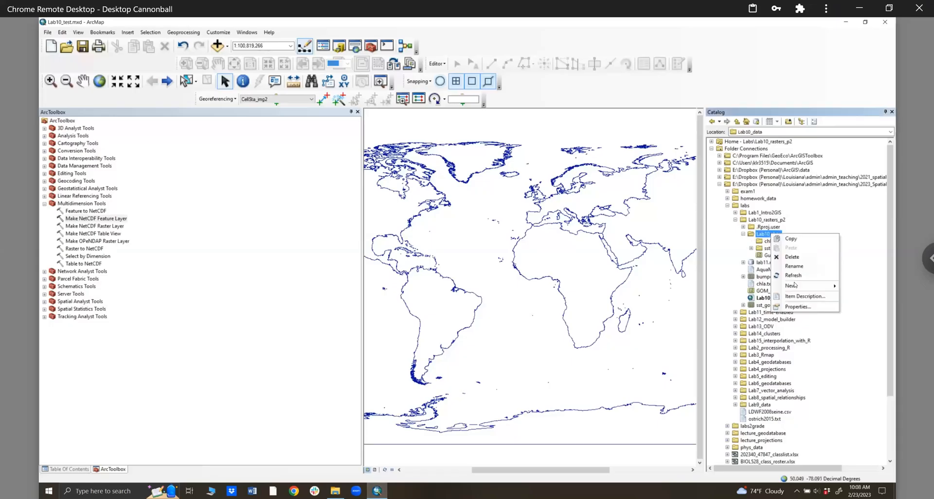
pyautogui.click(762, 242)
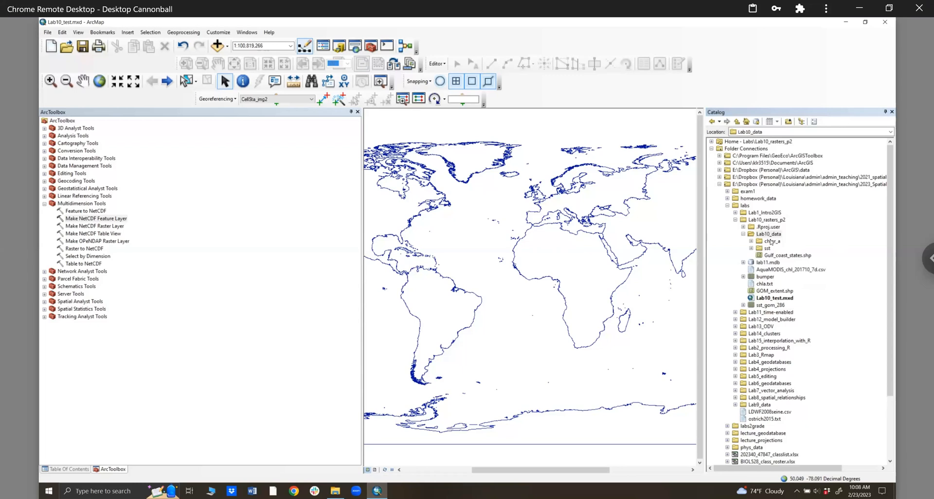
pyautogui.click(752, 249)
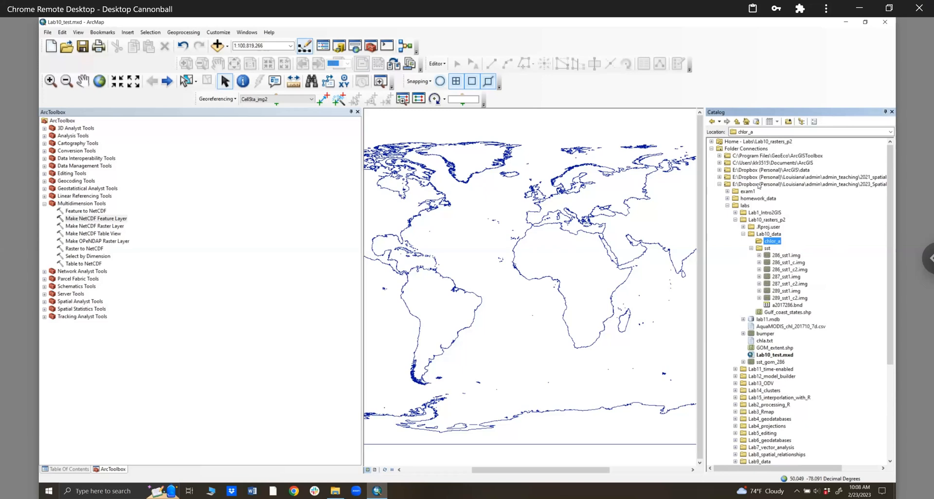
# - Add 286_sst1_c2.img to the map's layer list, then remove it
pyautogui.click(785, 270)
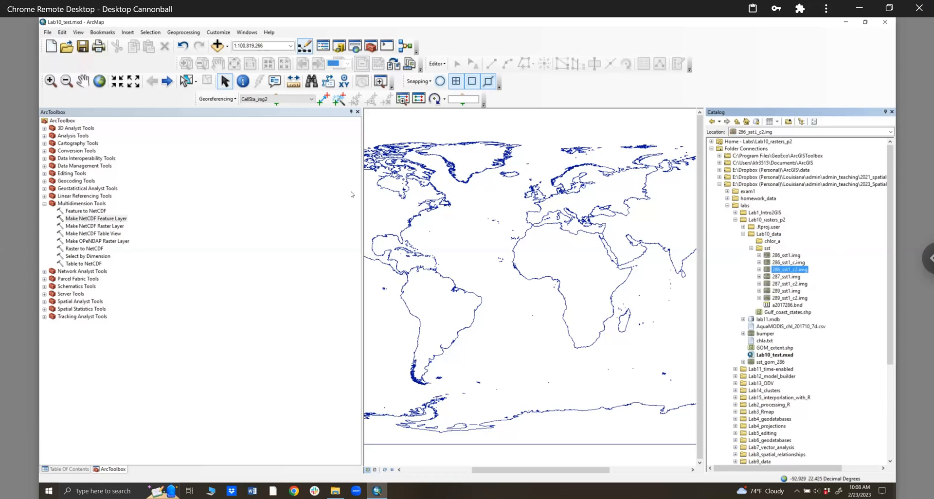
pyautogui.click(348, 112)
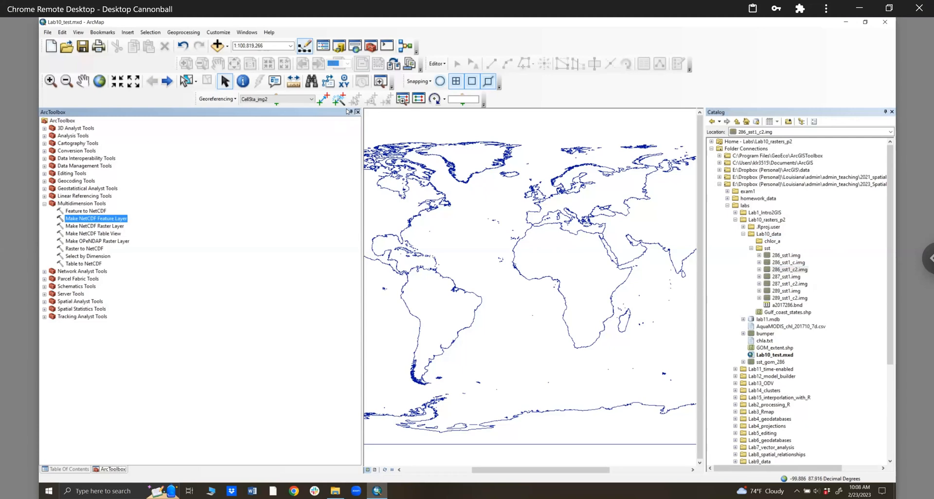
pyautogui.moveTo(795, 270); pyautogui.dragTo(133, 167)
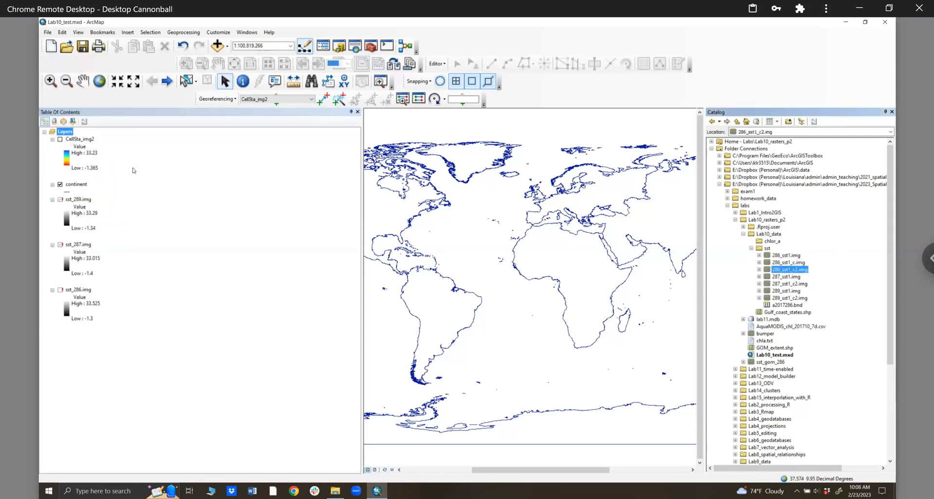
pyautogui.rightClick(89, 185)
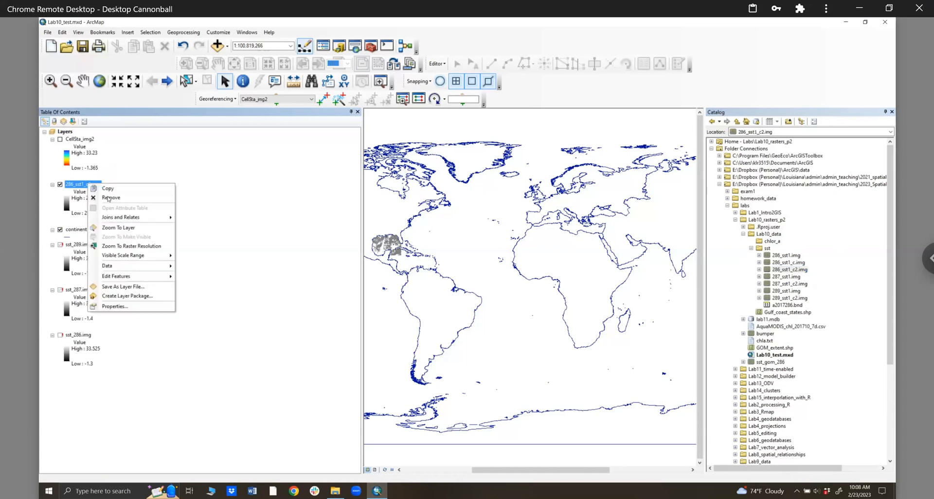
pyautogui.click(109, 198)
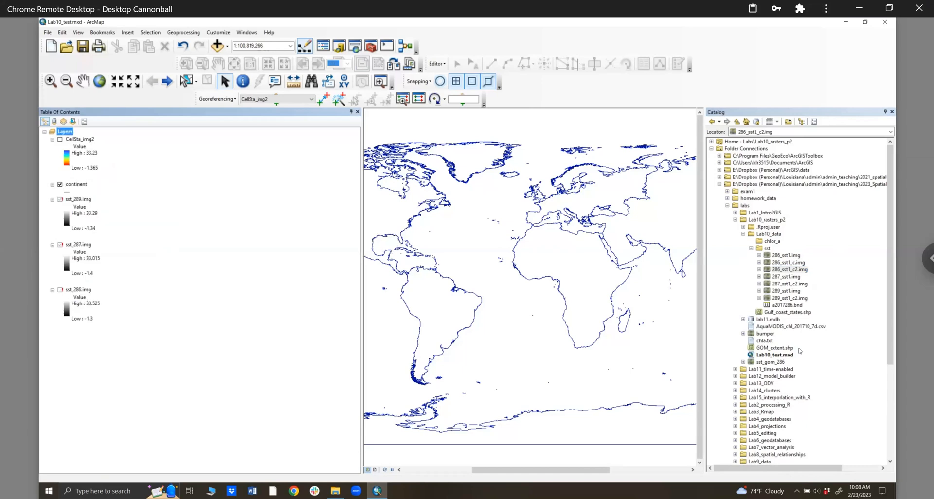
# - Add the 287_sst1_c2.img raster to the map, remove it again, and select chlor_a
pyautogui.click(793, 284)
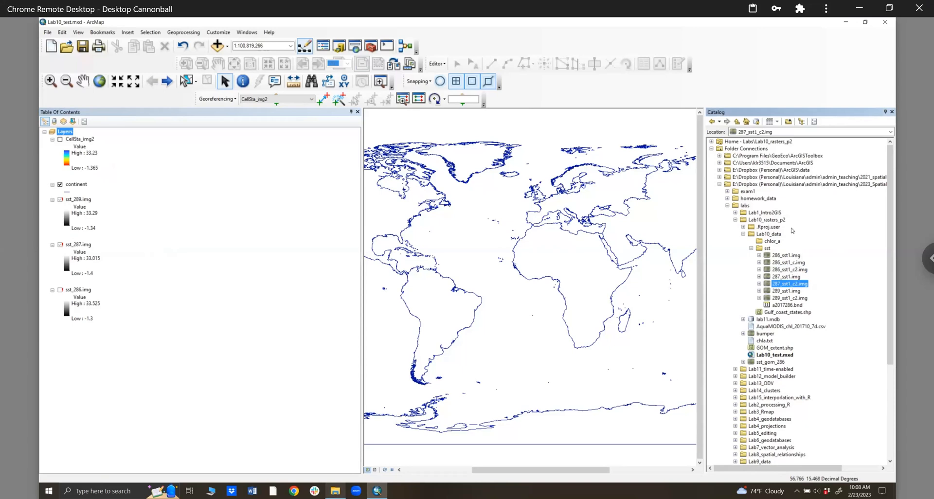
pyautogui.moveTo(798, 283)
pyautogui.mouseDown()
pyautogui.moveTo(189, 215)
pyautogui.moveTo(153, 182)
pyautogui.mouseUp()
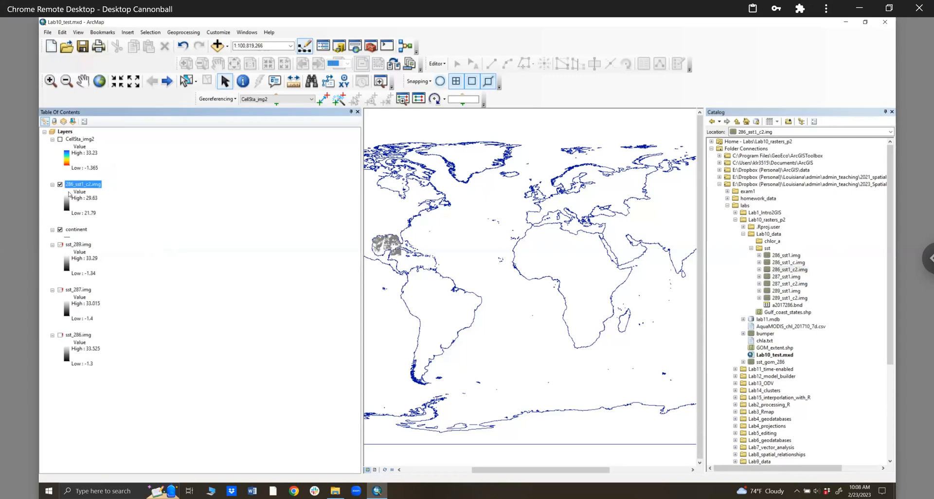
pyautogui.rightClick(90, 184)
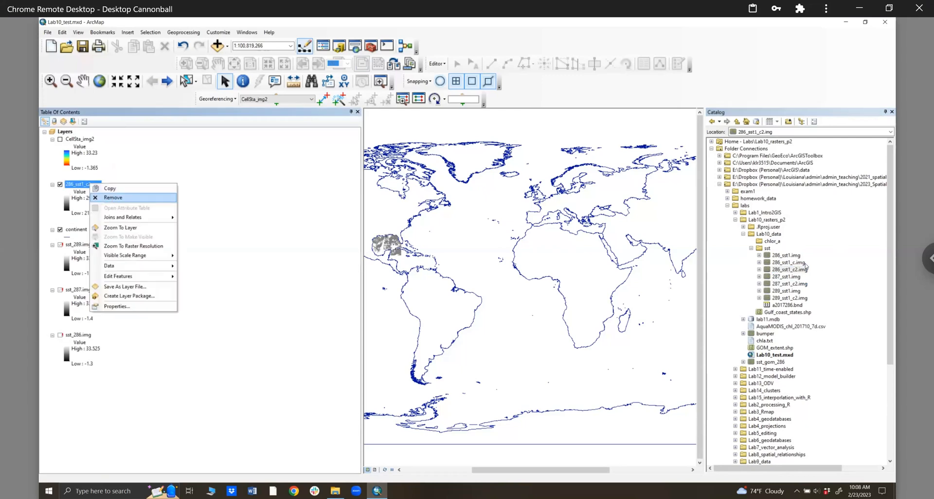
pyautogui.press('Return')
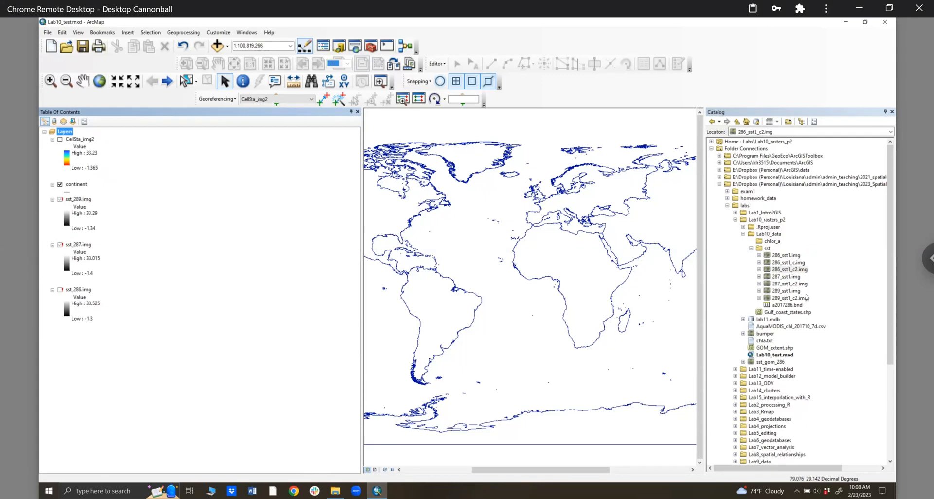
pyautogui.click(766, 243)
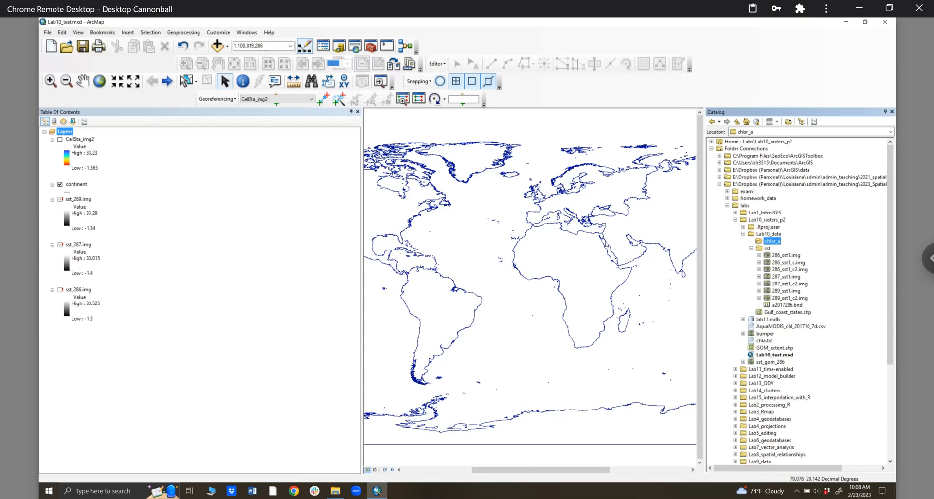
# - Close ArcMap and File Explorer, then relaunch ArcMap by searching 'arc' in Windows
pyautogui.click(358, 111)
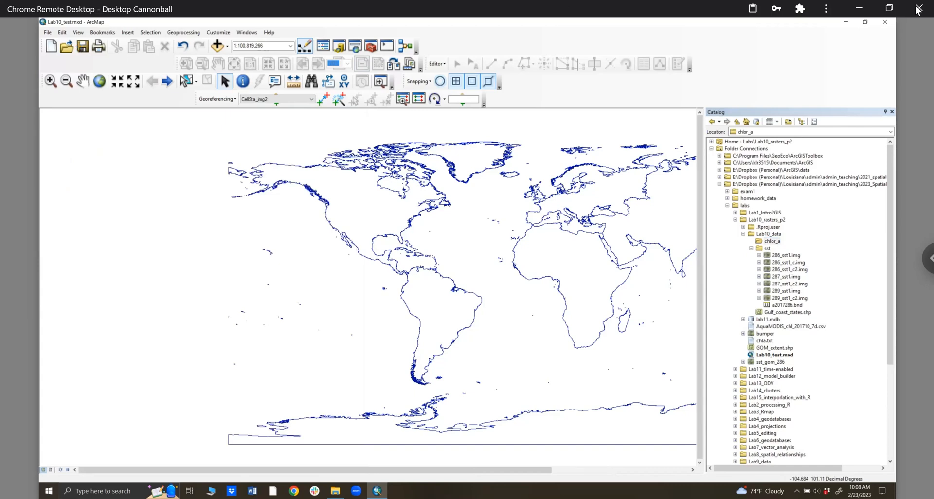
pyautogui.click(885, 22)
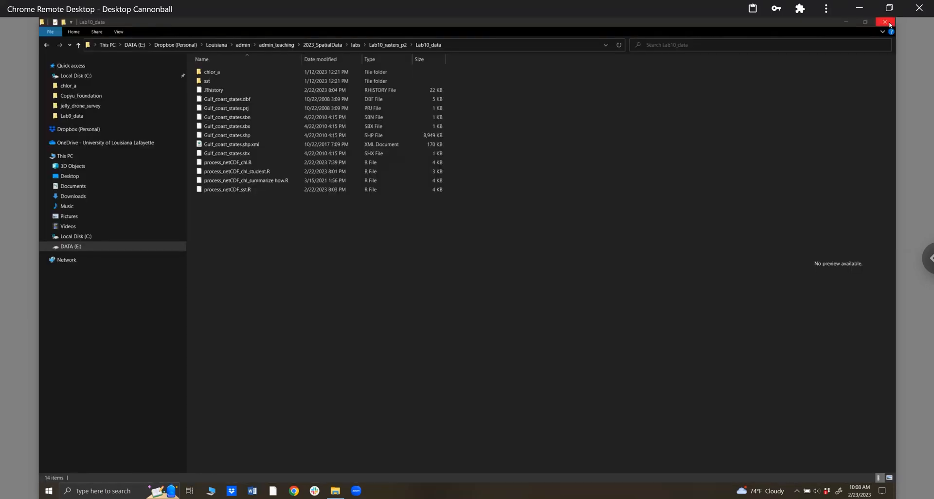
pyautogui.click(885, 21)
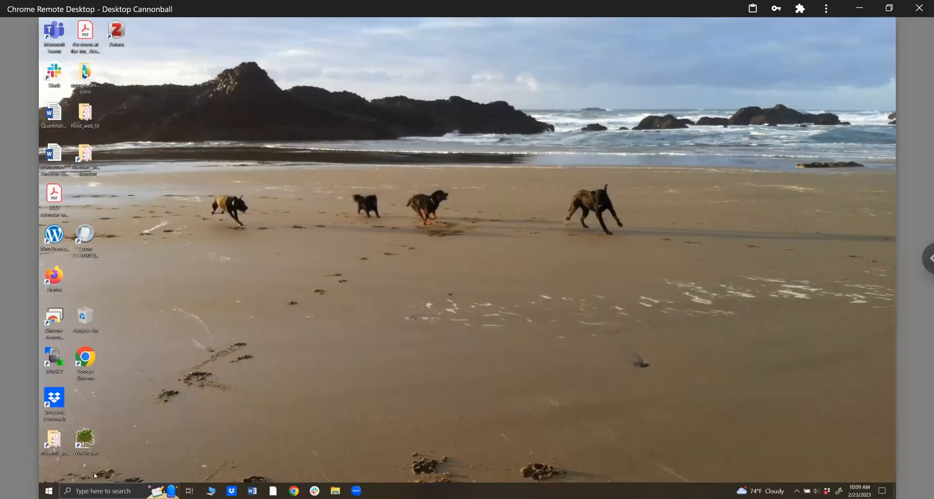
pyautogui.click(91, 489)
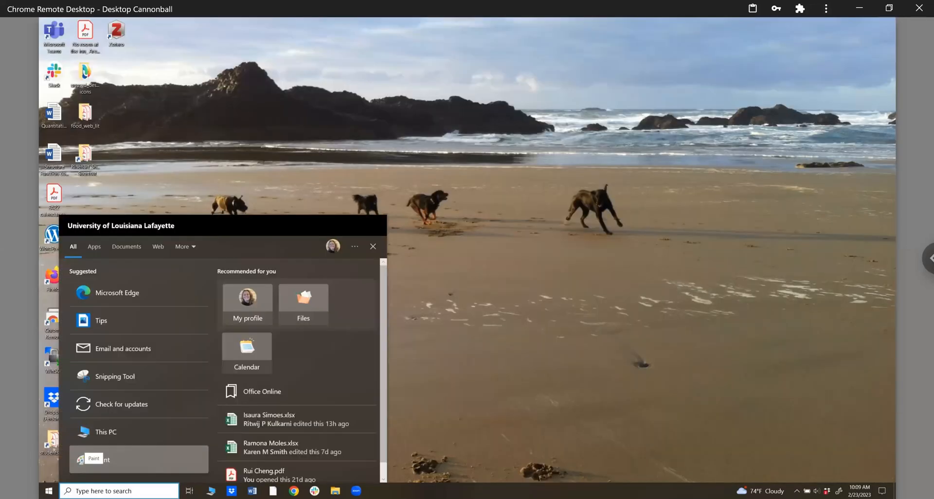
pyautogui.write('arc')
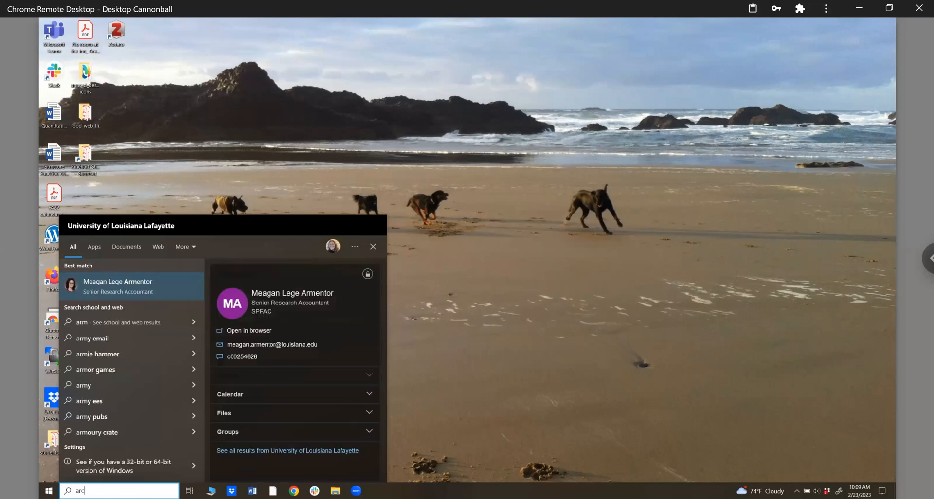
pyautogui.press('Return')
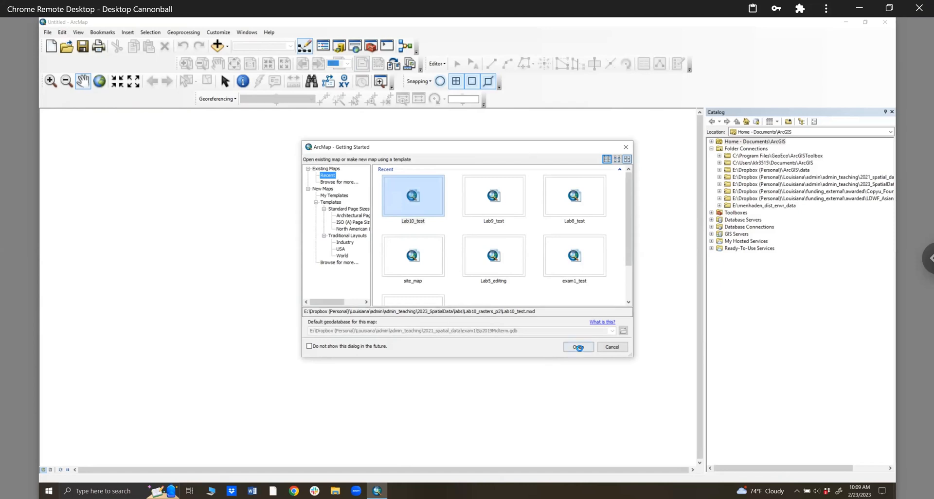
# - Open Lab10_test and expand 2023_SpatialData > labs > Lab10_rasters_p2 > Lab10_data > sst in Catalog
pyautogui.click(578, 346)
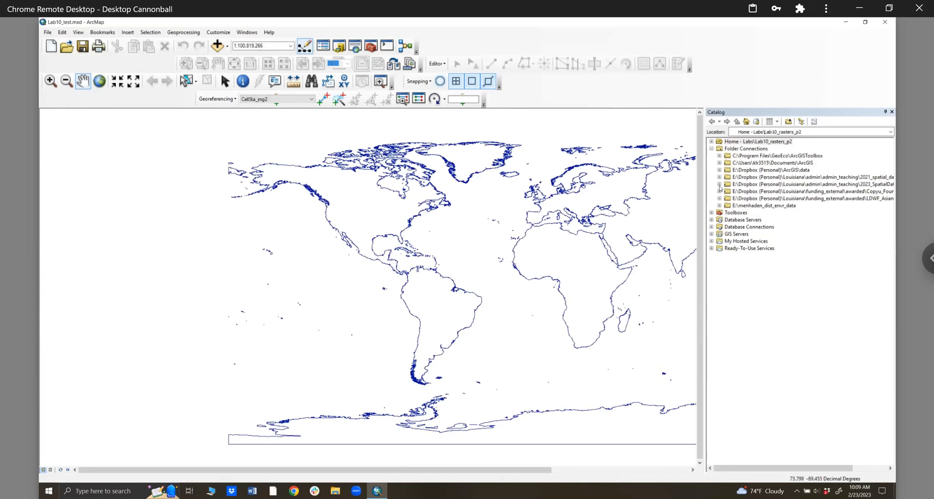
pyautogui.click(719, 185)
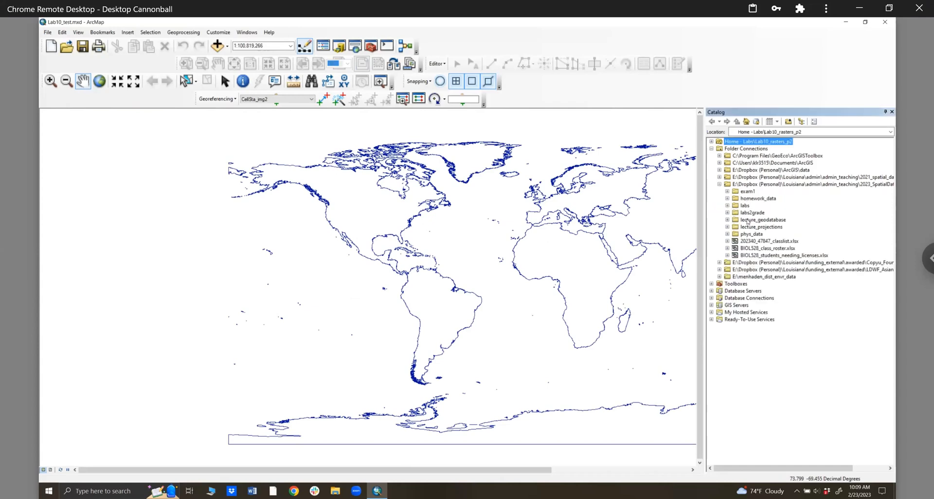
pyautogui.click(727, 205)
pyautogui.click(735, 220)
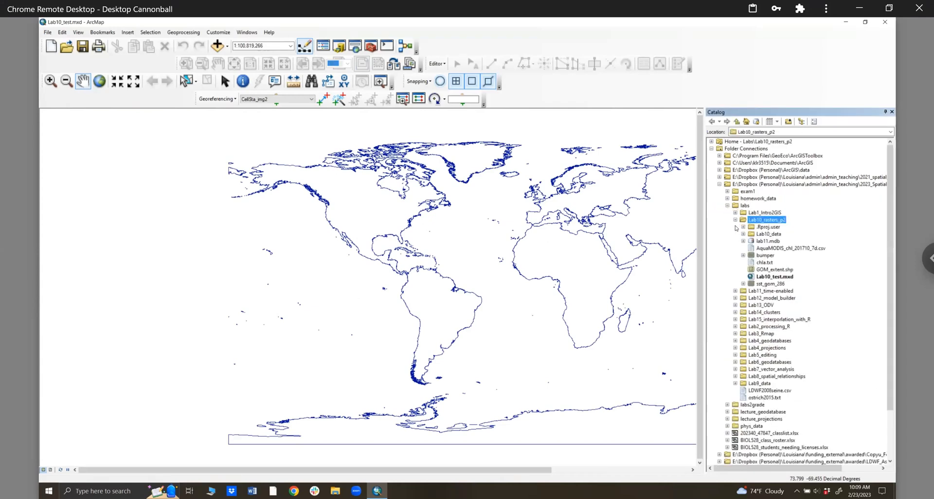
pyautogui.click(743, 234)
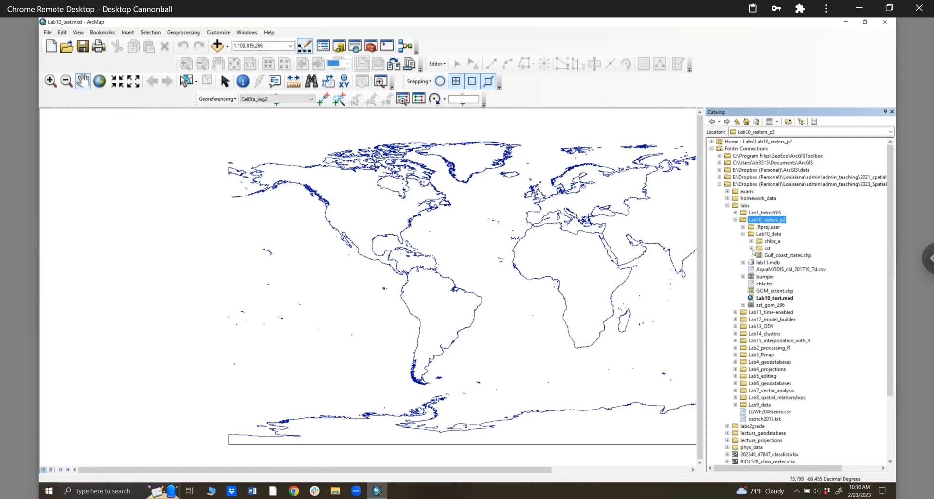
pyautogui.click(752, 249)
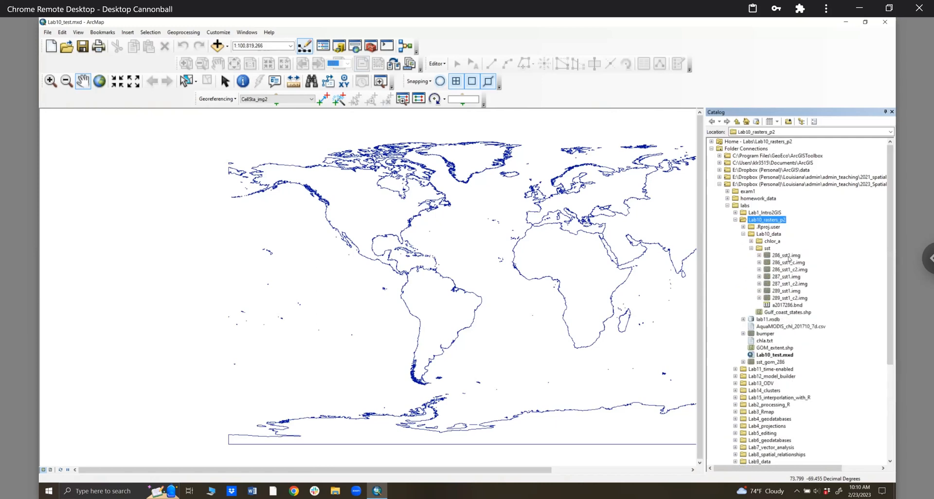
# - Browse the 286, 287 and 289 sst rasters and the chlor_a folder, then show ArcToolbox
pyautogui.click(788, 256)
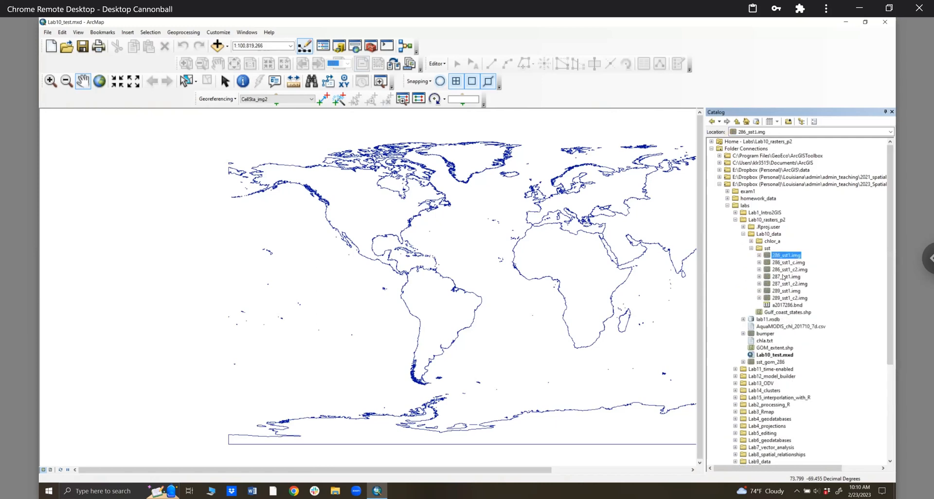
pyautogui.click(784, 277)
pyautogui.click(780, 292)
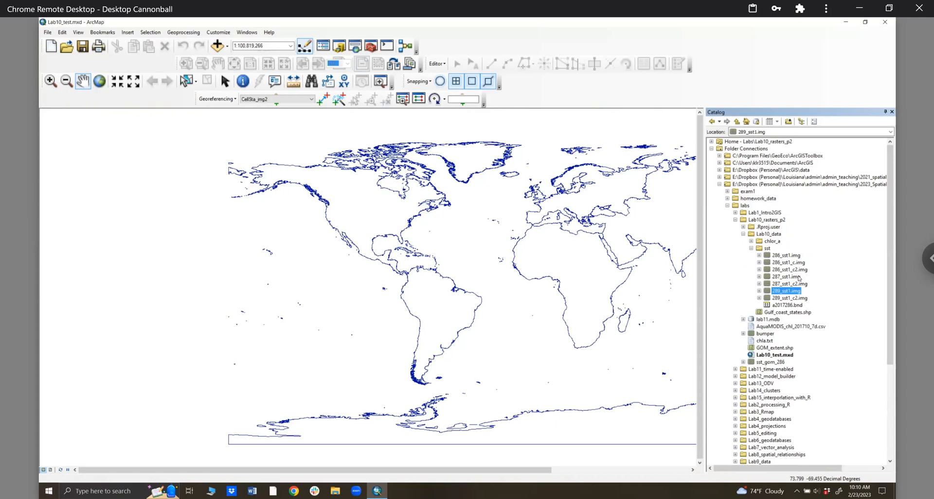
pyautogui.click(776, 256)
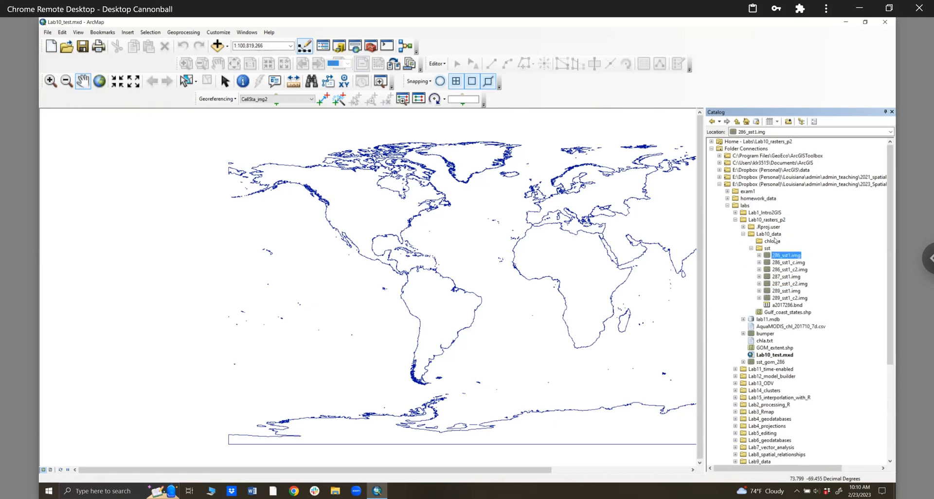
pyautogui.click(773, 241)
pyautogui.click(369, 47)
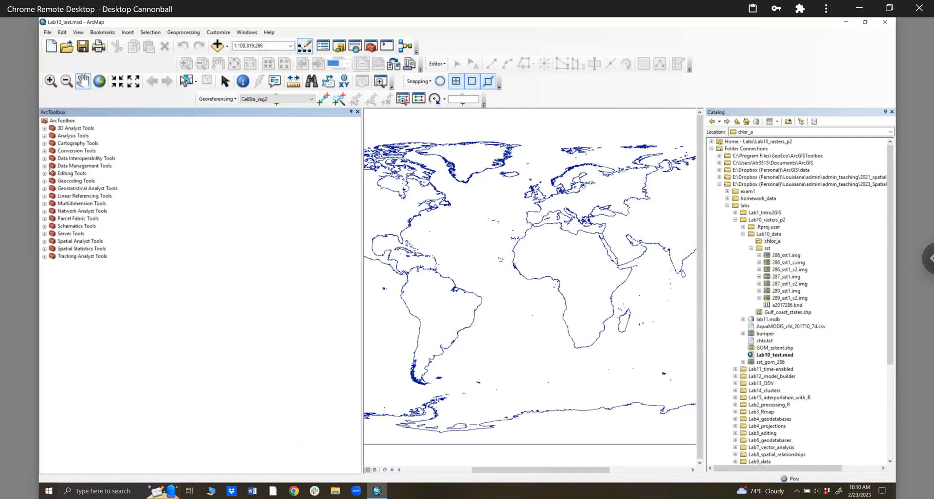
# - Open Multidimension Tools > Make NetCDF Raster Layer
pyautogui.click(45, 203)
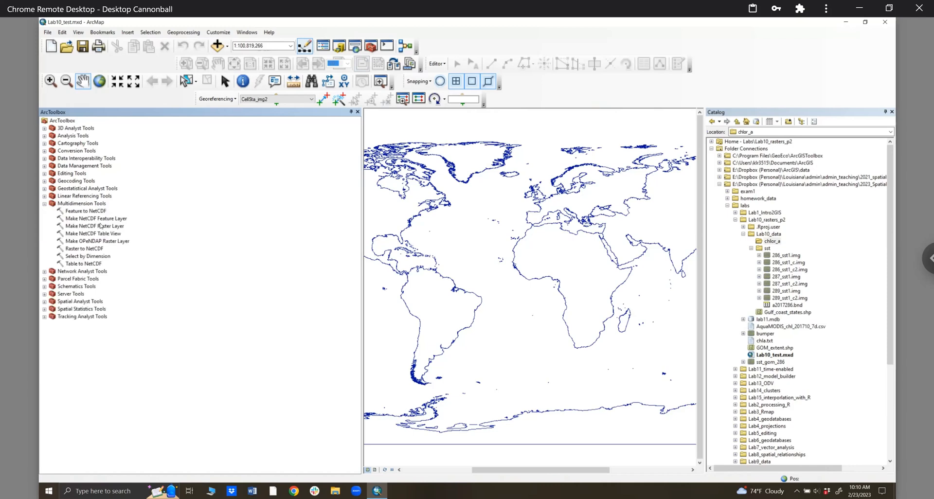
pyautogui.click(101, 225)
pyautogui.doubleClick(101, 225)
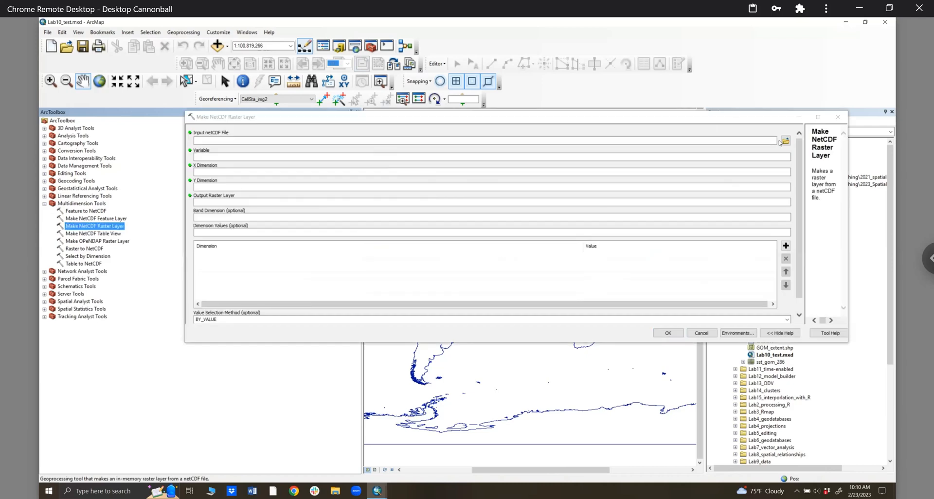
# - Run it on Lab10_data\chlor_a\A2017287.L3m_DAY_CHL_chlor_a_4km.nc to draw chlor_a_Layer
pyautogui.click(785, 141)
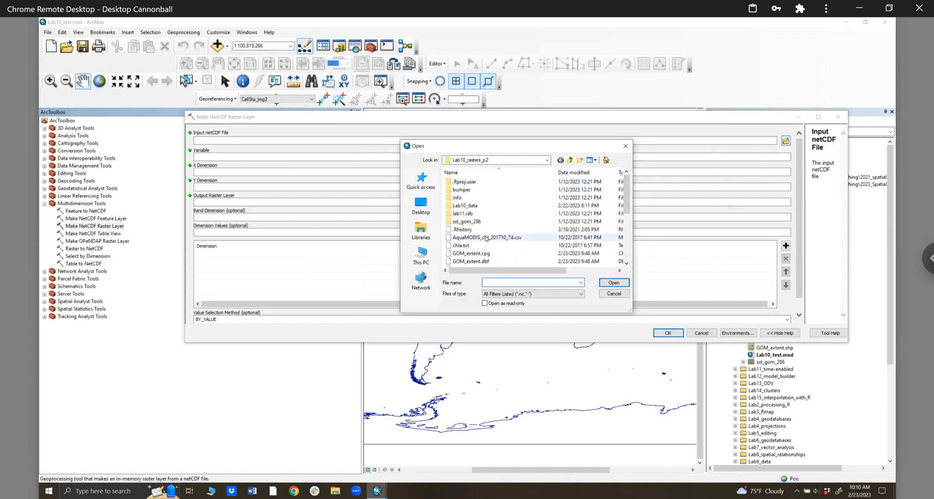
pyautogui.scroll(-4, 486, 238)
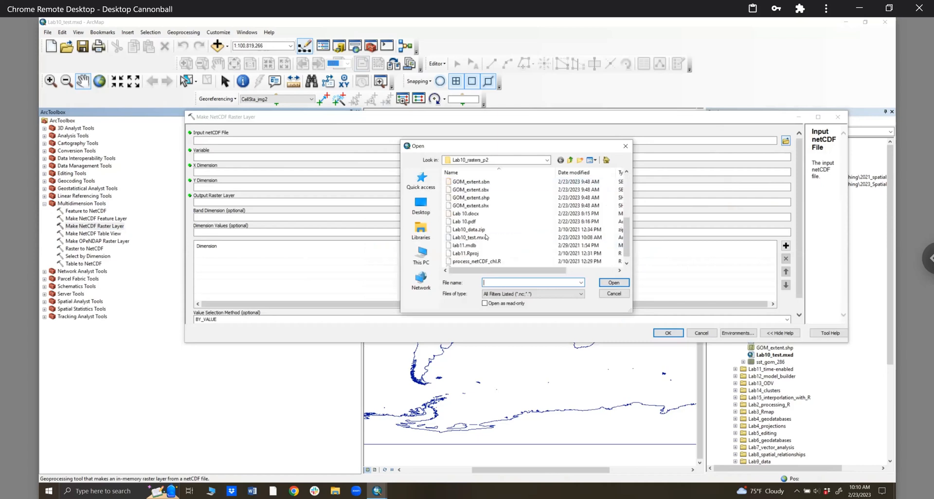
pyautogui.scroll(4, 476, 222)
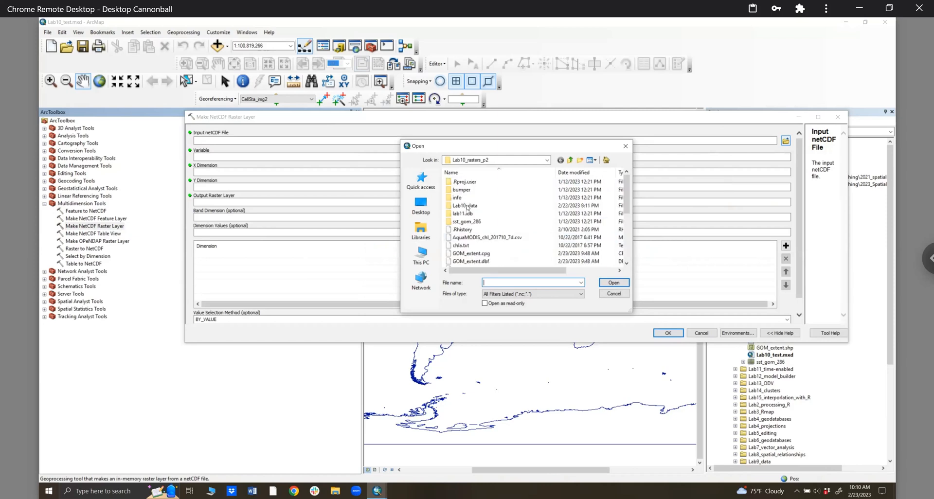
pyautogui.doubleClick(464, 205)
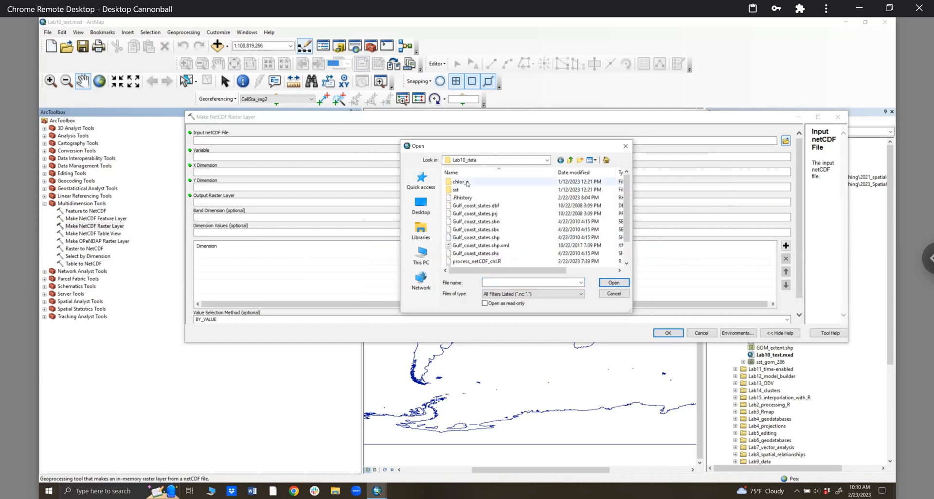
pyautogui.doubleClick(467, 183)
pyautogui.click(467, 190)
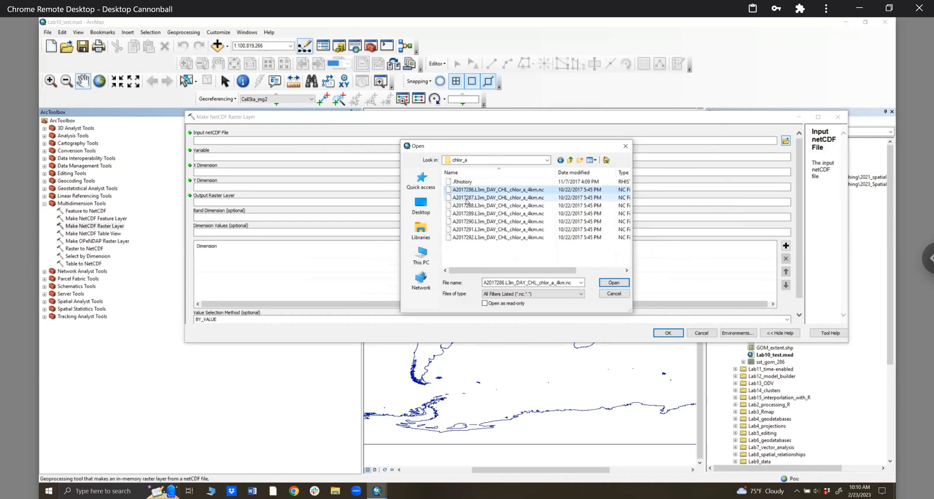
pyautogui.click(614, 283)
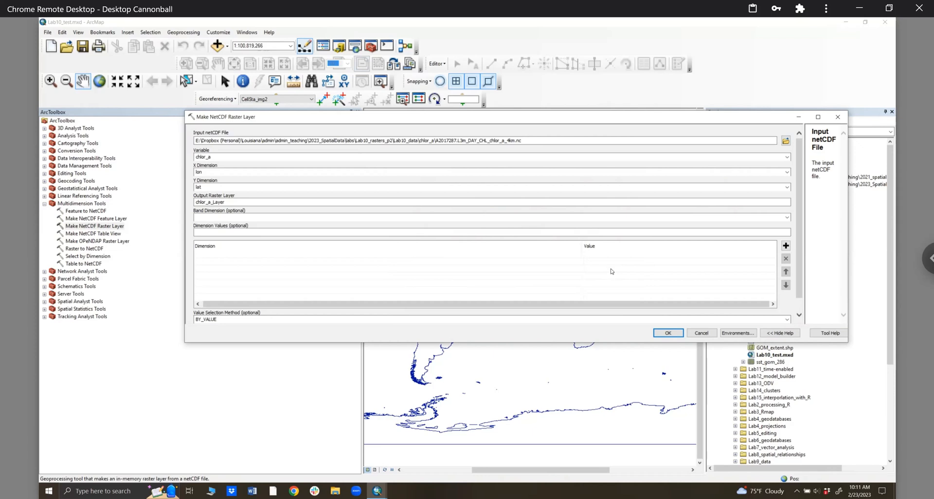
pyautogui.click(667, 332)
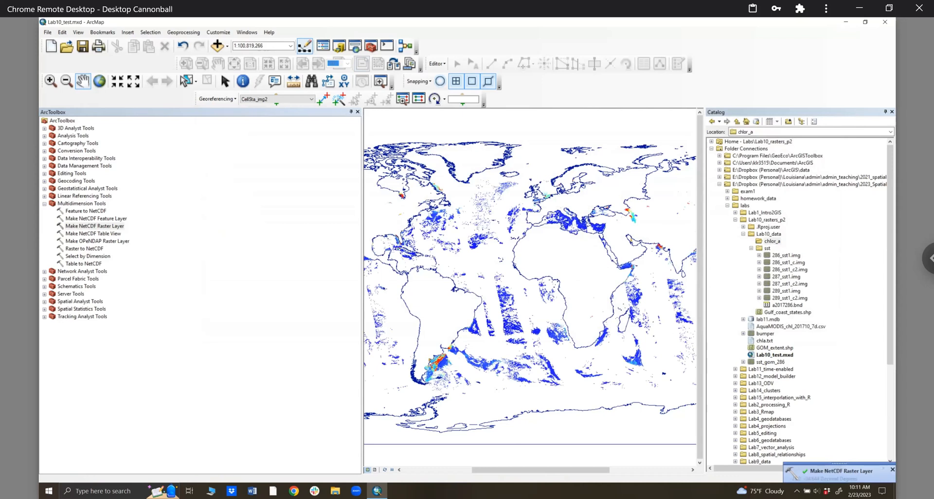
pyautogui.rightClick(335, 491)
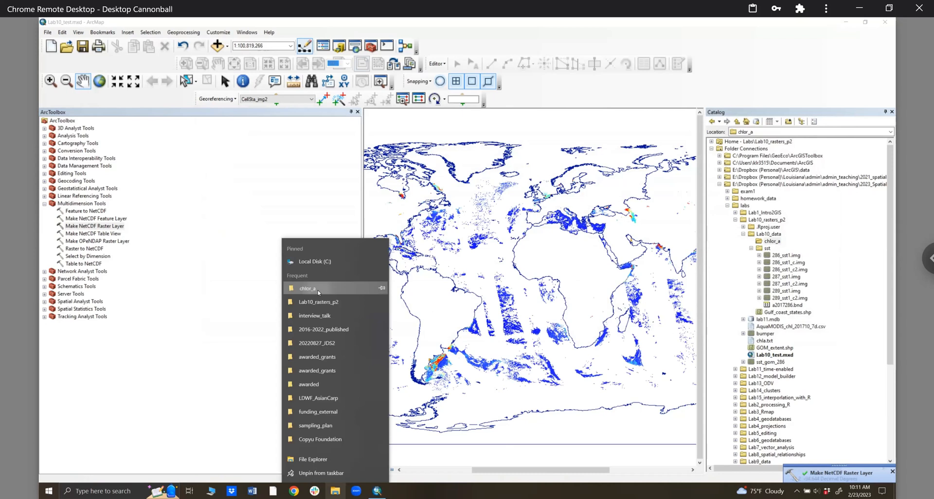
pyautogui.click(319, 288)
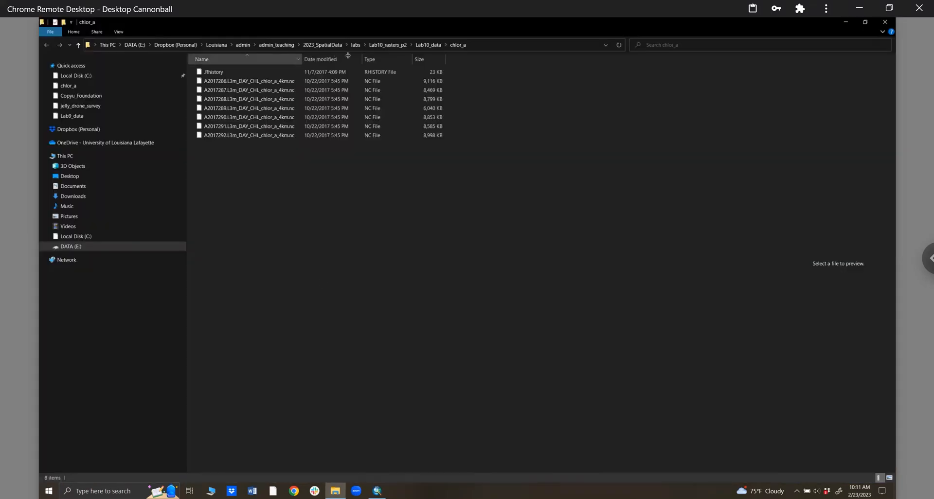
pyautogui.moveTo(302, 60); pyautogui.dragTo(340, 63)
pyautogui.click(232, 81)
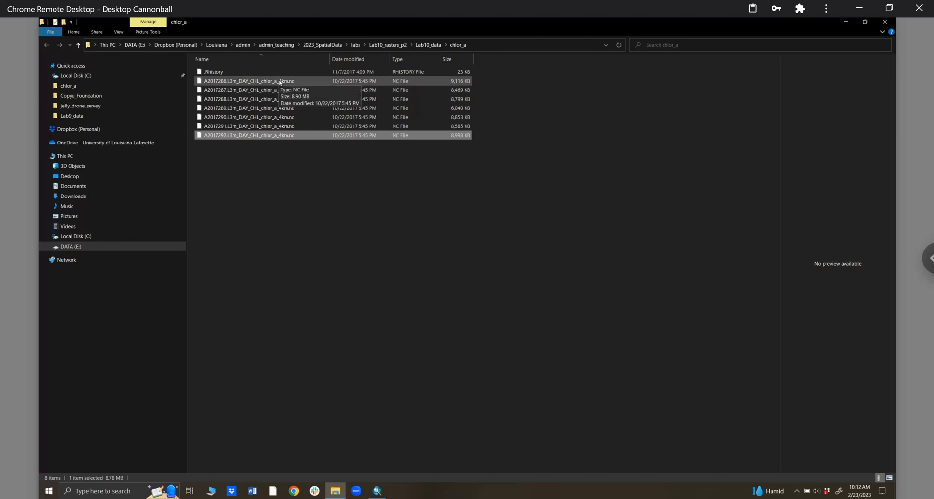
pyautogui.click(889, 22)
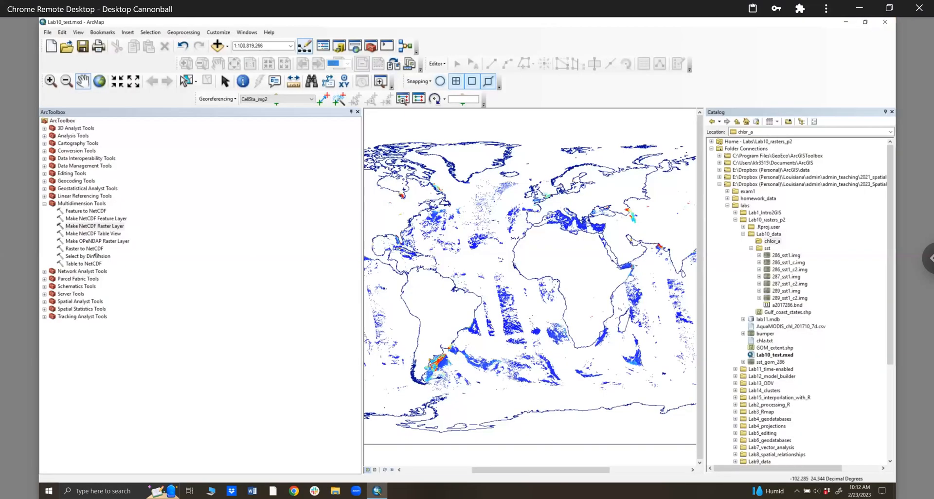
# - Narrow and close the toolbox panel, collapsing Multidimension Tools, and show the layers table of contents
pyautogui.moveTo(151, 250); pyautogui.dragTo(129, 256)
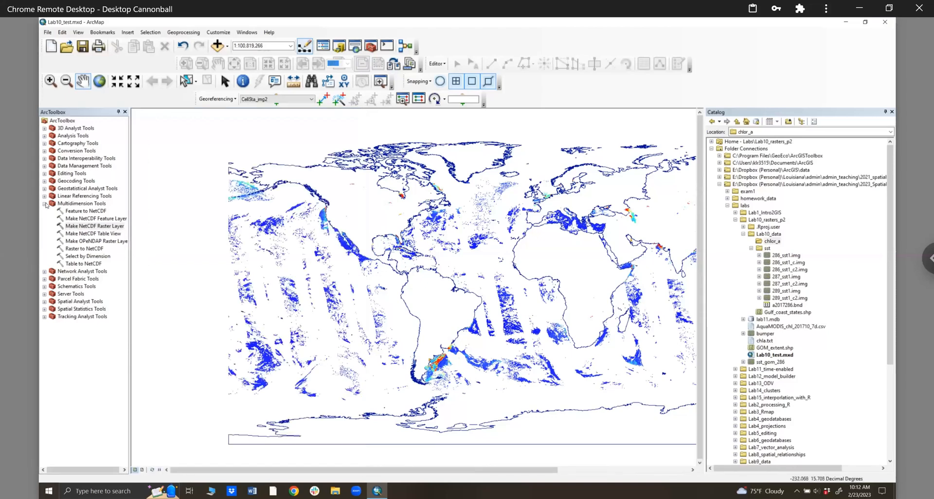
pyautogui.click(97, 227)
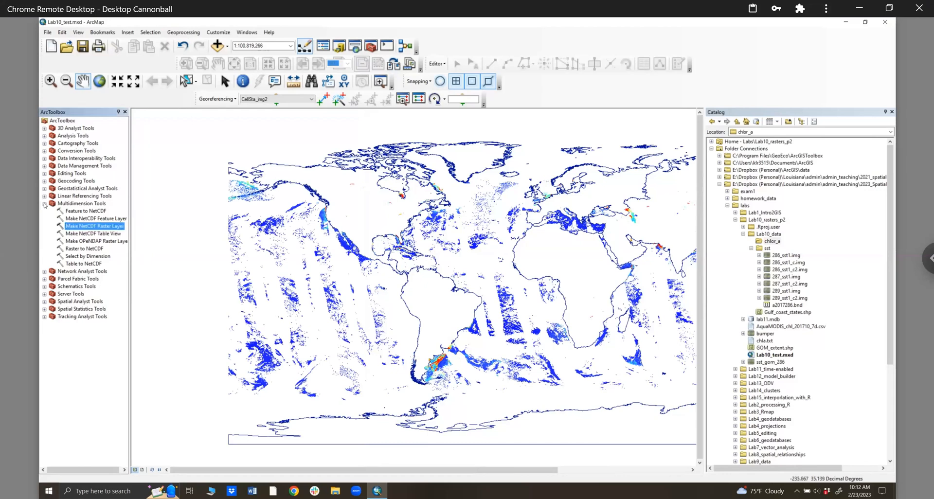
pyautogui.click(44, 205)
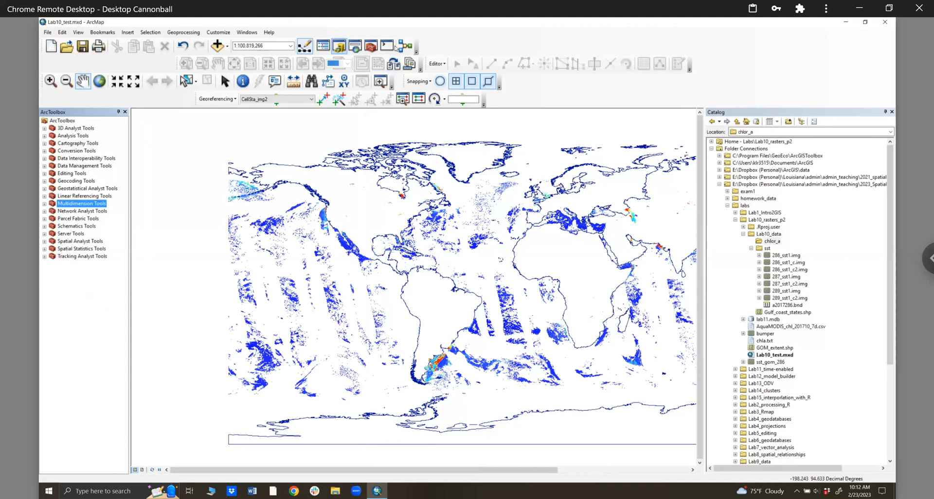
pyautogui.click(125, 113)
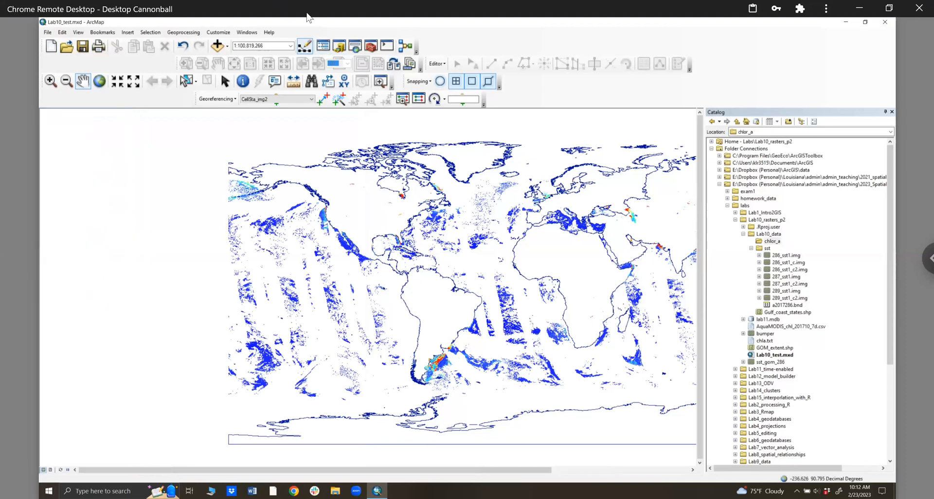
pyautogui.click(246, 32)
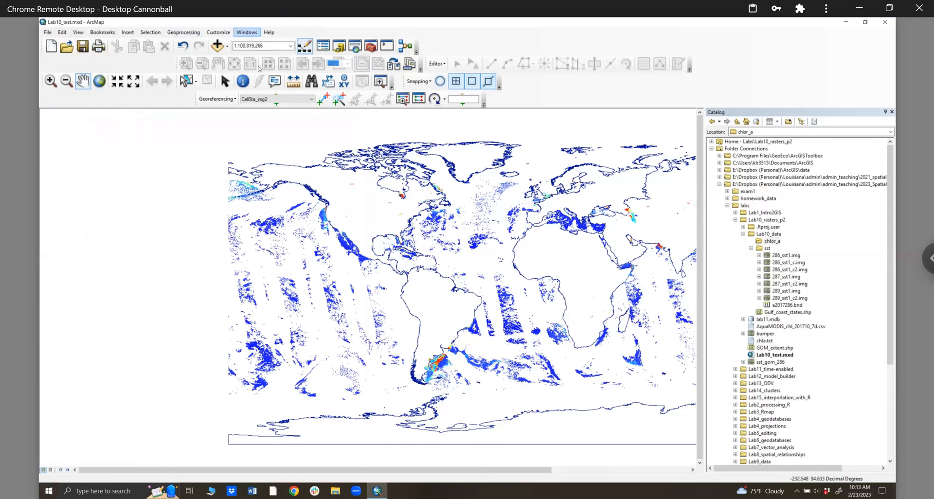
pyautogui.click(260, 71)
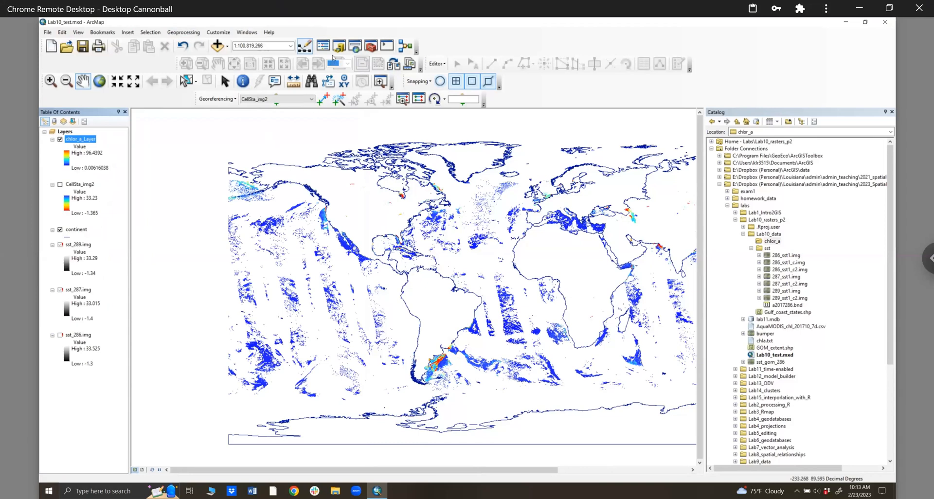
# - Back in ArcToolbox, expand the Raster toolset and briefly open then close Composite Bands
pyautogui.click(372, 47)
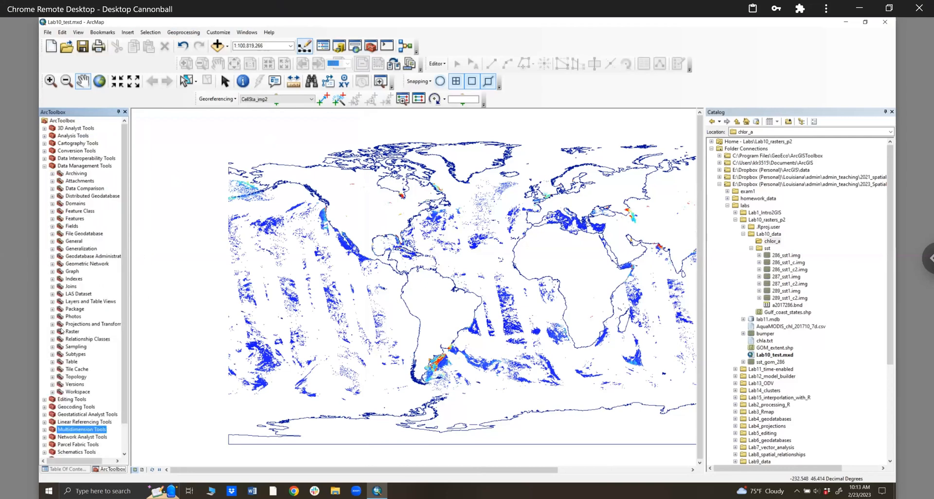
pyautogui.click(53, 333)
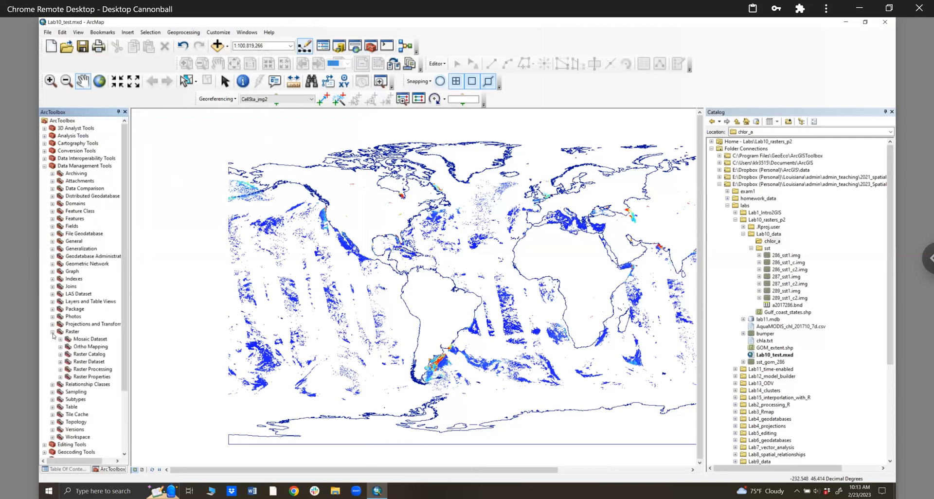
pyautogui.doubleClick(82, 384)
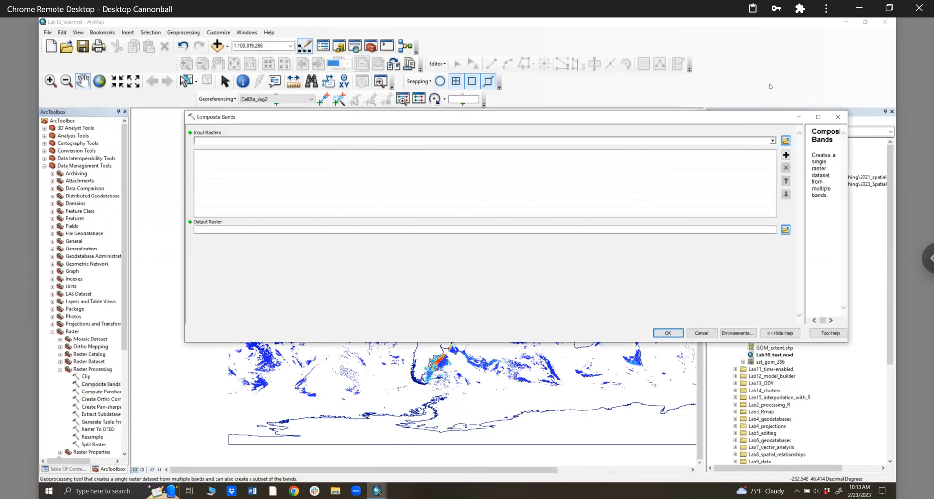
pyautogui.press('Escape')
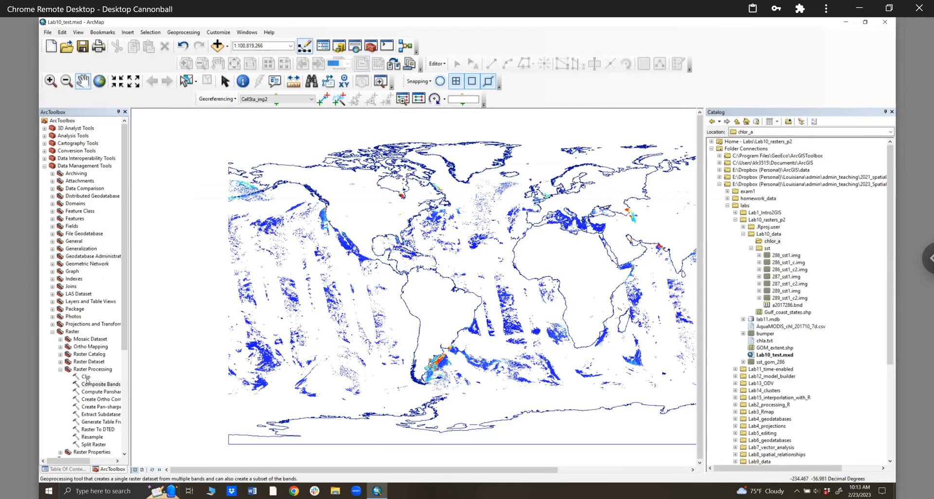
# - In the Clip tool, set Input Raster to chlor_a_Layer and Output Extent to GOM_extent.shp
pyautogui.doubleClick(87, 377)
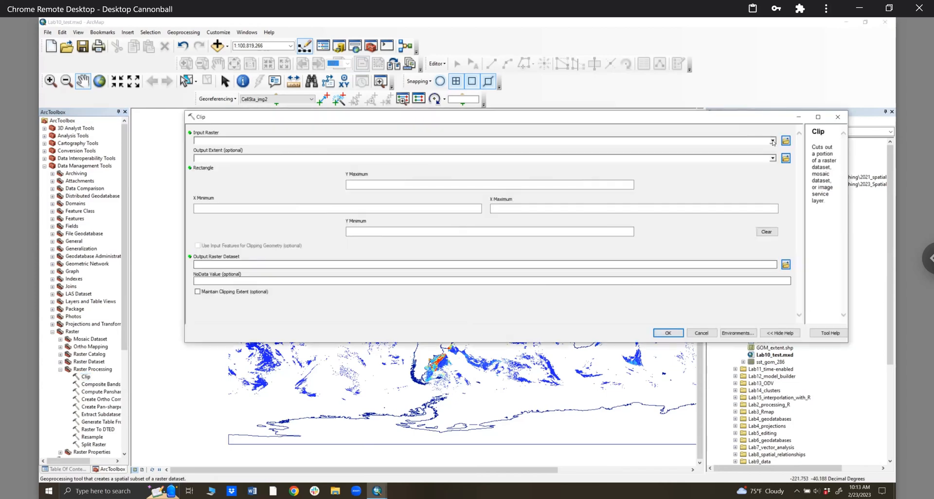
pyautogui.click(773, 140)
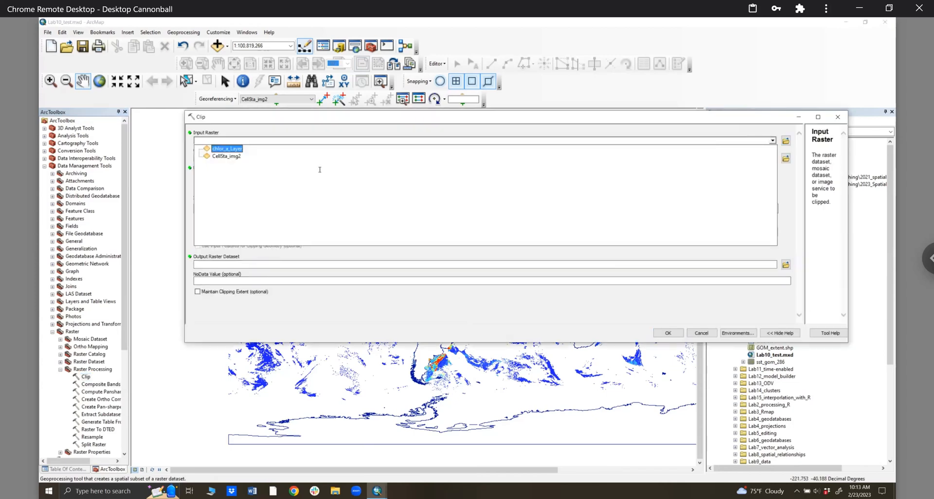
pyautogui.click(226, 149)
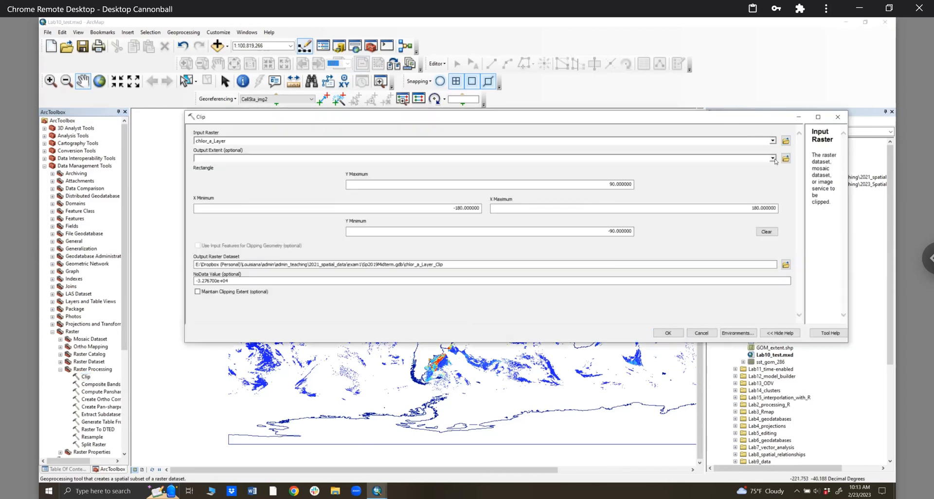
pyautogui.click(773, 158)
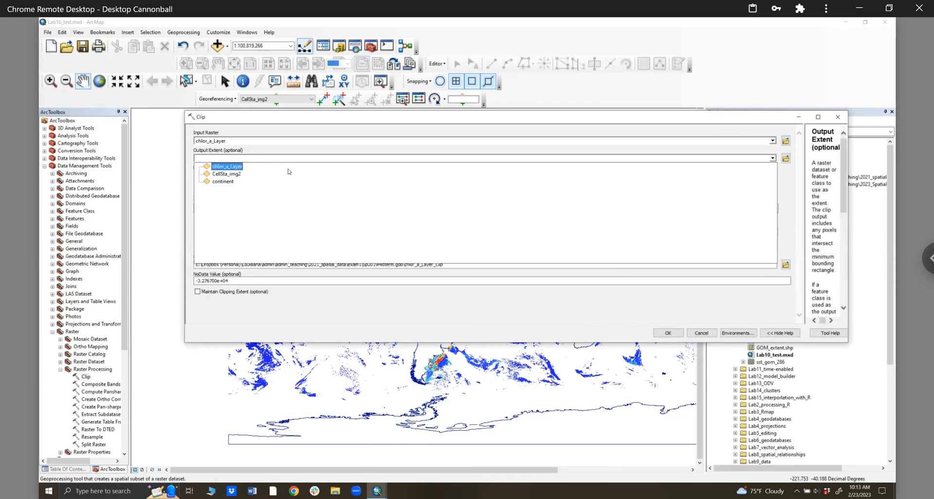
pyautogui.click(786, 158)
pyautogui.click(785, 157)
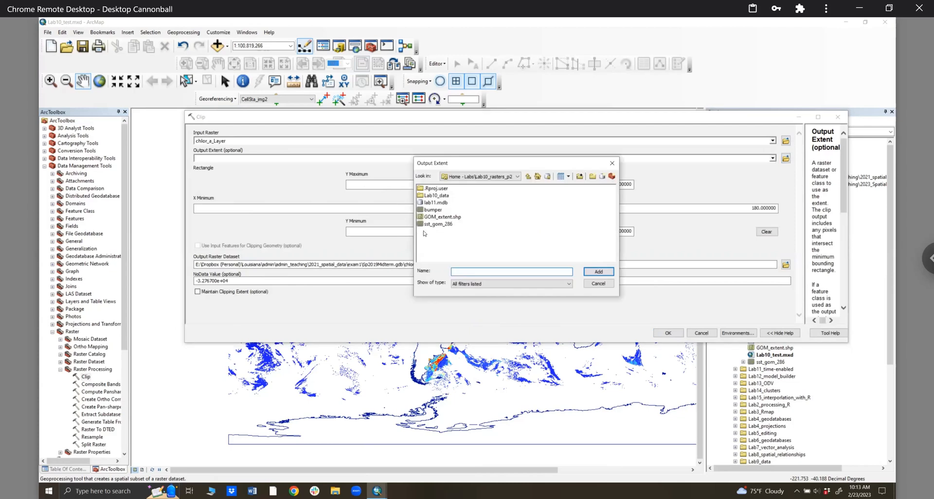
pyautogui.click(444, 218)
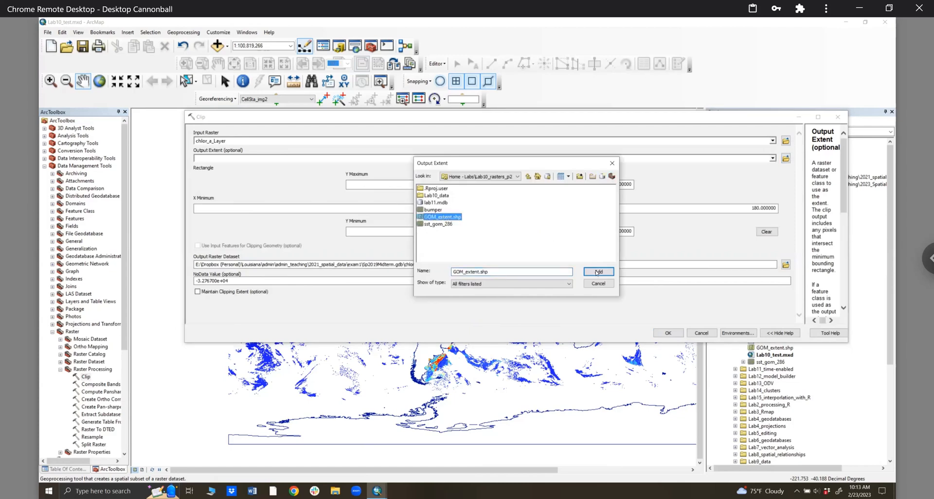
pyautogui.press('Return')
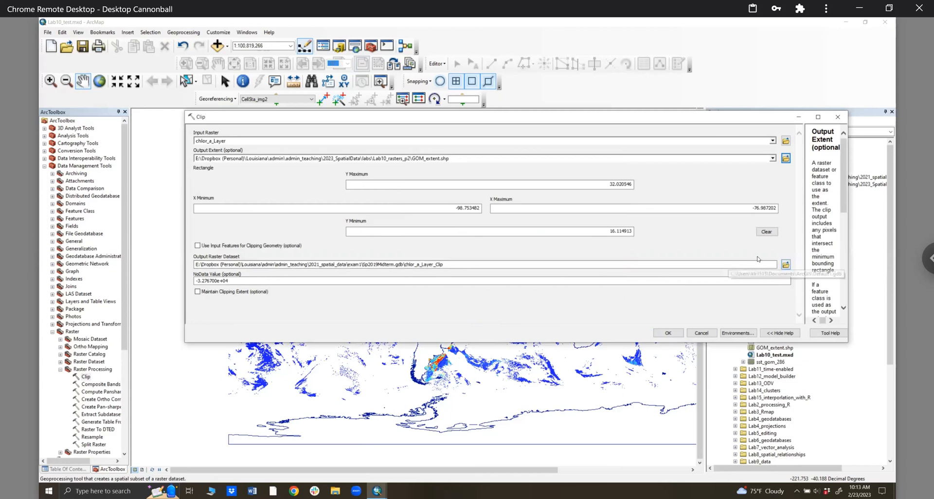
# - Save the Output Raster Dataset as chla1 in the Lab10_data\chlor_a folder
pyautogui.click(503, 178)
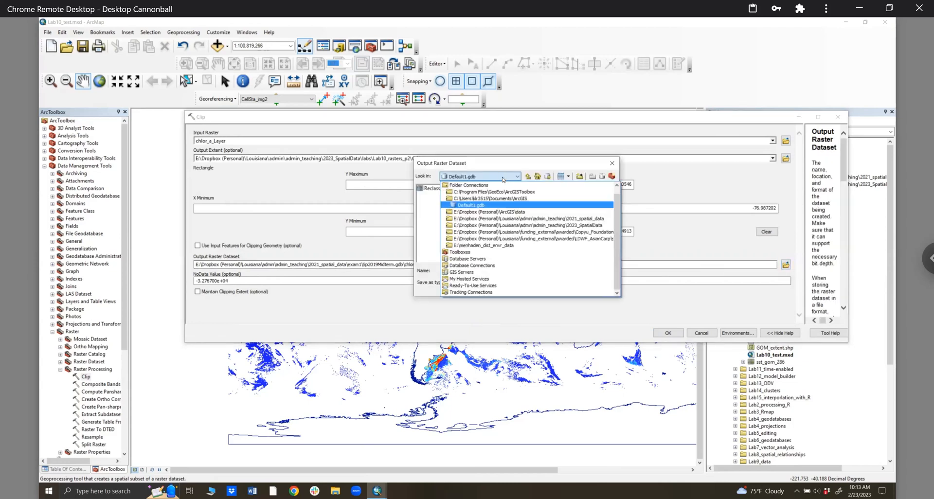
pyautogui.click(509, 225)
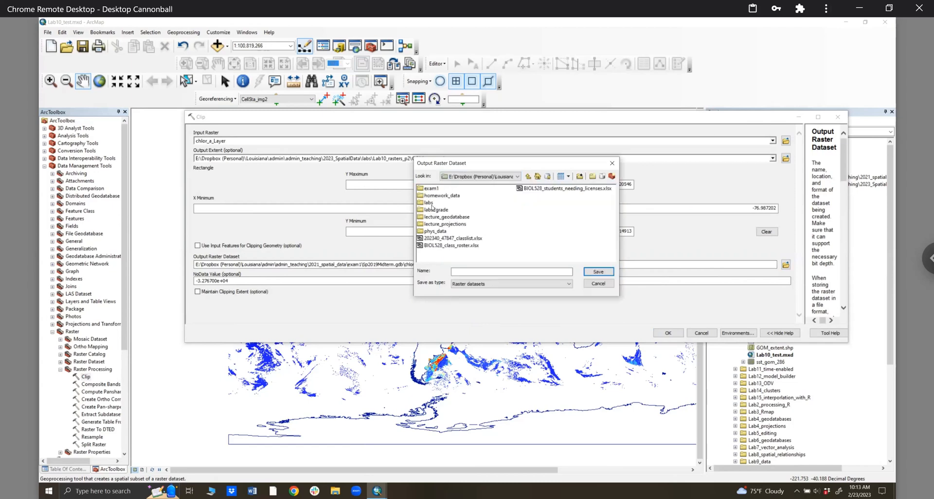
pyautogui.doubleClick(431, 204)
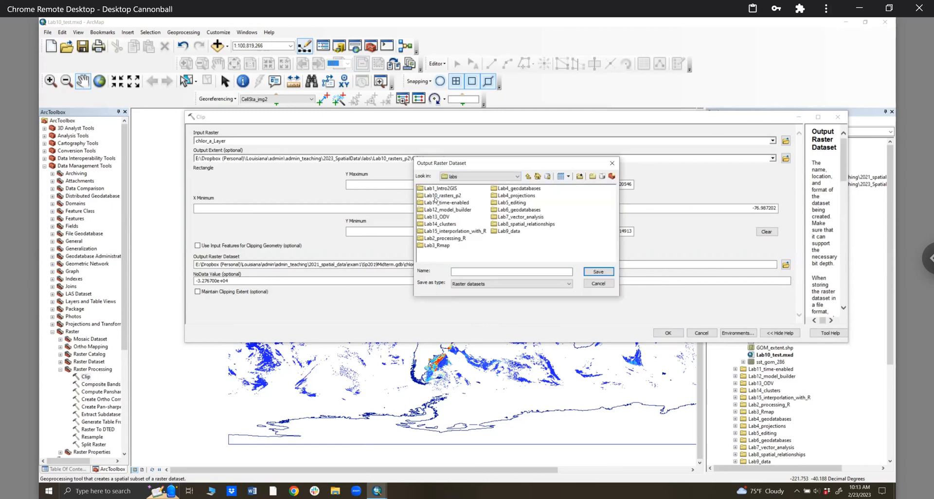
pyautogui.doubleClick(434, 196)
pyautogui.doubleClick(438, 190)
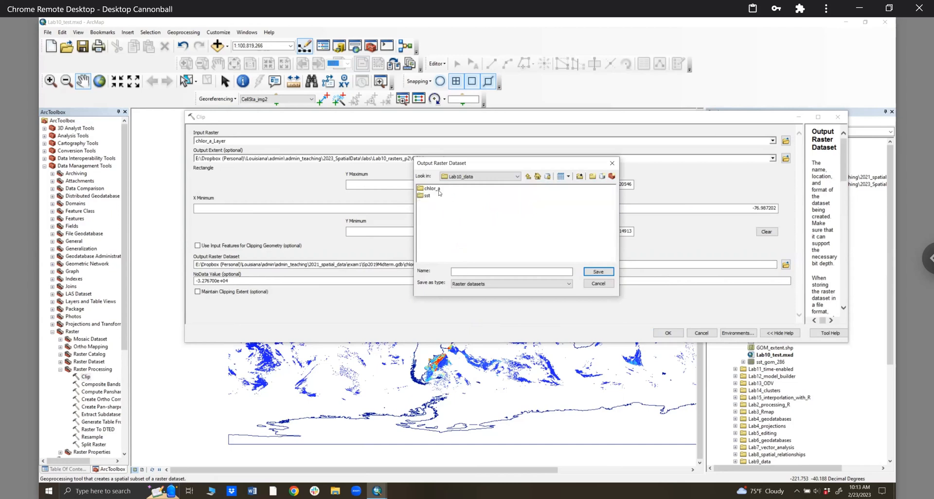
pyautogui.doubleClick(430, 189)
pyautogui.write('chla')
pyautogui.moveTo(509, 165); pyautogui.dragTo(587, 178)
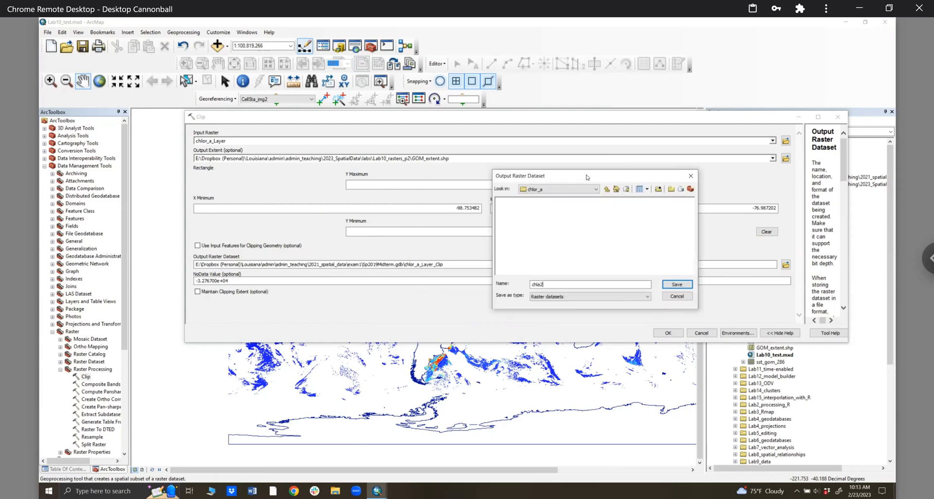
pyautogui.write('2')
pyautogui.press('BackSpace')
pyautogui.write('1')
pyautogui.click(687, 286)
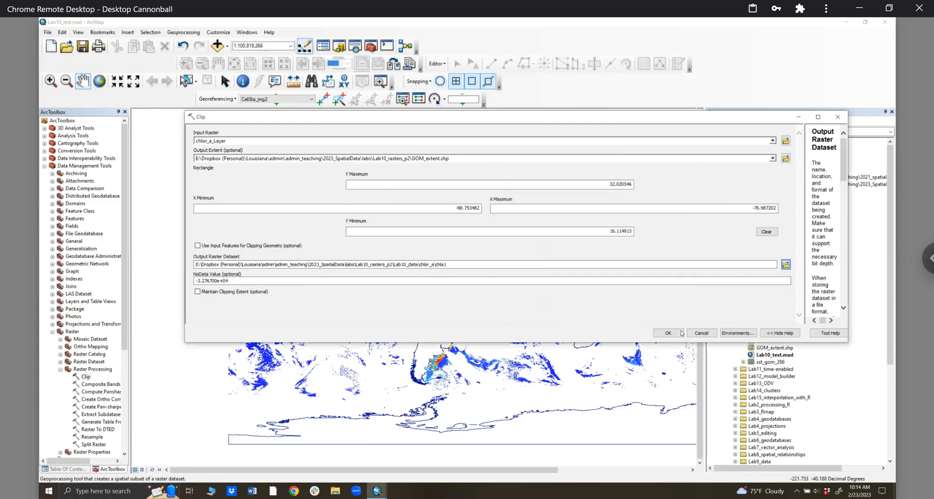
# - Run the clip, read the ERROR 999999 failure in Results, then reselect the Clip tool
pyautogui.click(669, 332)
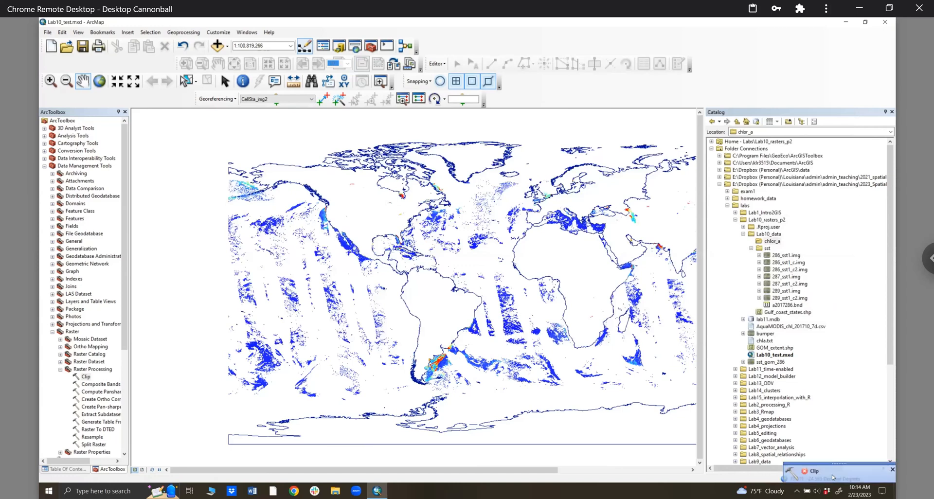
pyautogui.click(820, 473)
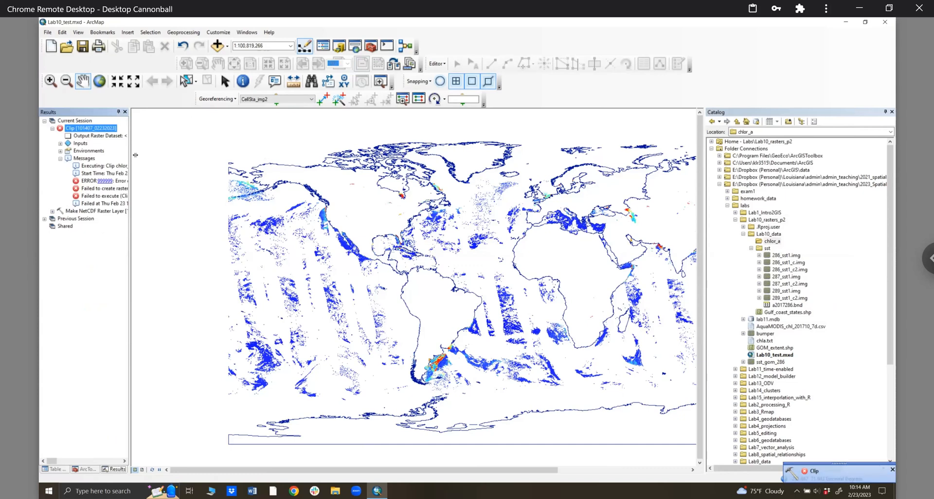
pyautogui.moveTo(159, 156); pyautogui.dragTo(160, 155)
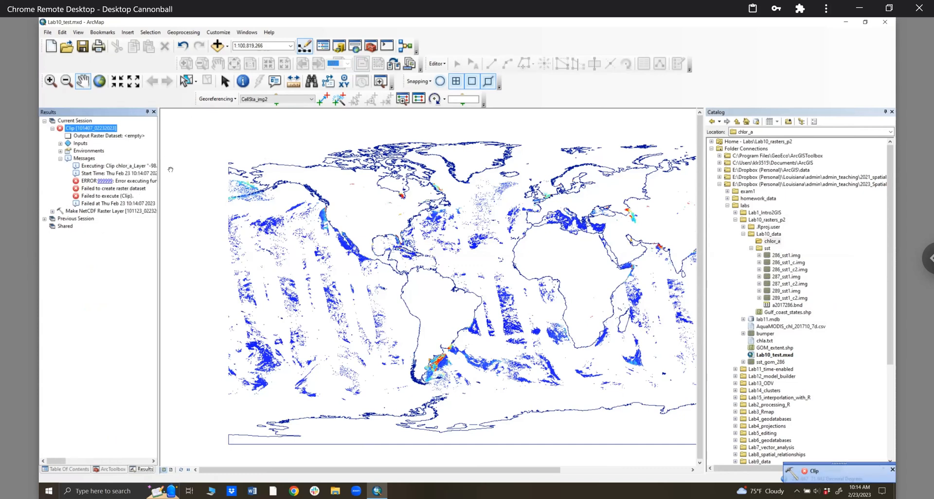
pyautogui.click(154, 113)
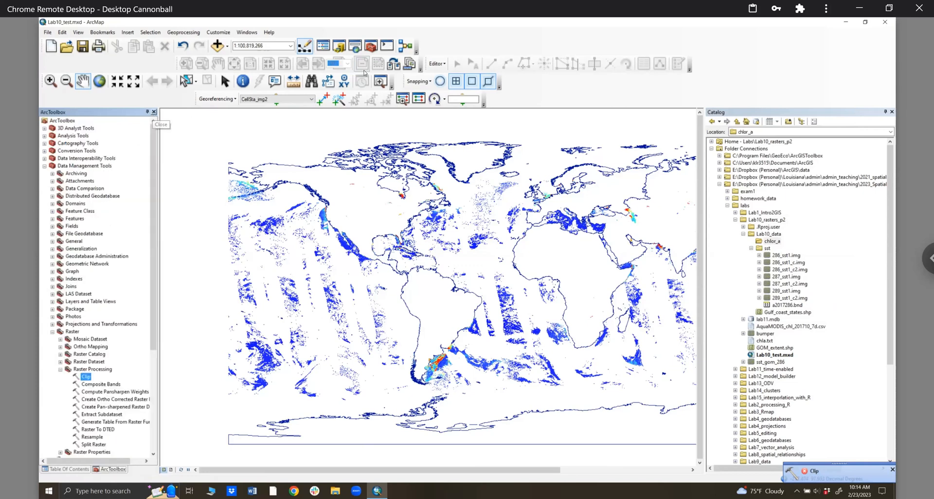
pyautogui.click(85, 376)
# - Refill Clip with chlor_a_Layer as input and GOM_extent.shp as extent, then browse for the output raster location
pyautogui.doubleClick(86, 376)
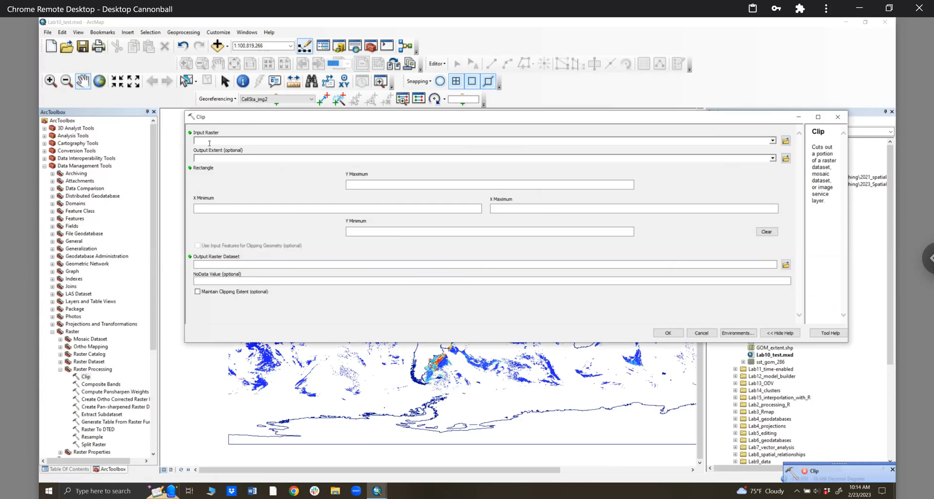
pyautogui.click(220, 141)
pyautogui.click(220, 149)
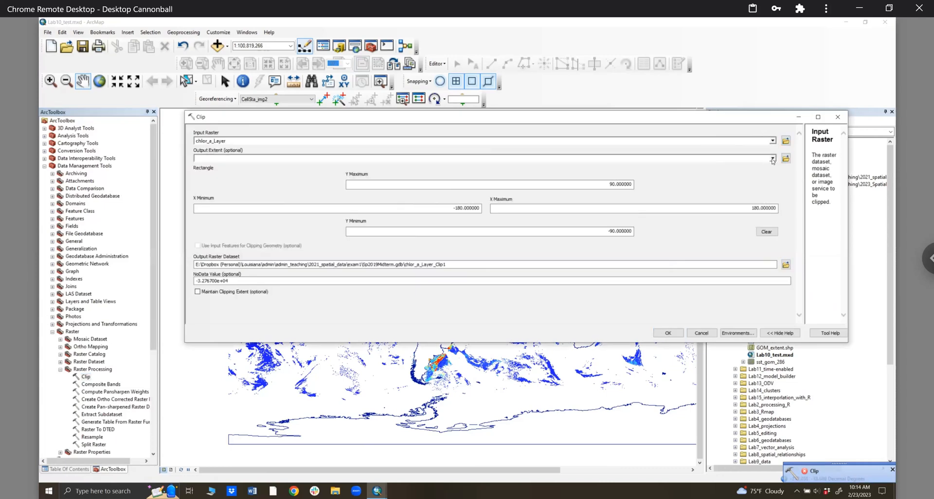
pyautogui.click(773, 158)
pyautogui.click(786, 159)
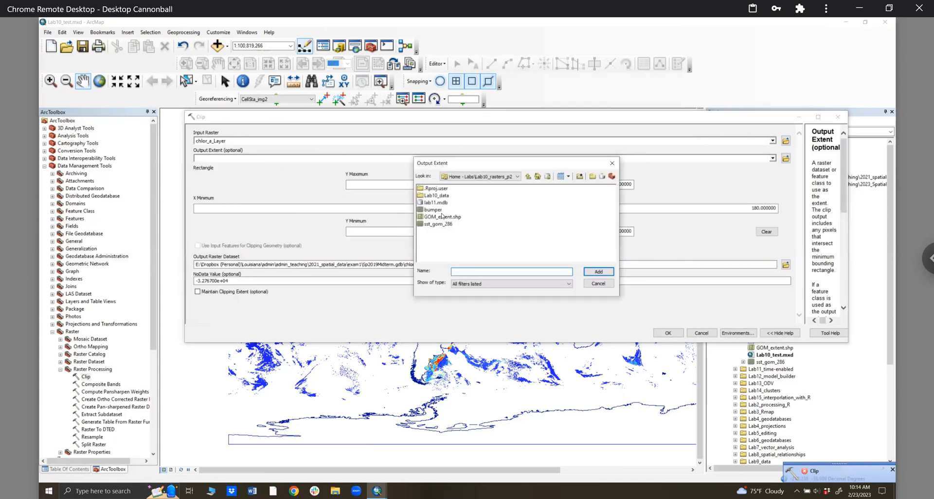
pyautogui.click(442, 217)
pyautogui.click(598, 272)
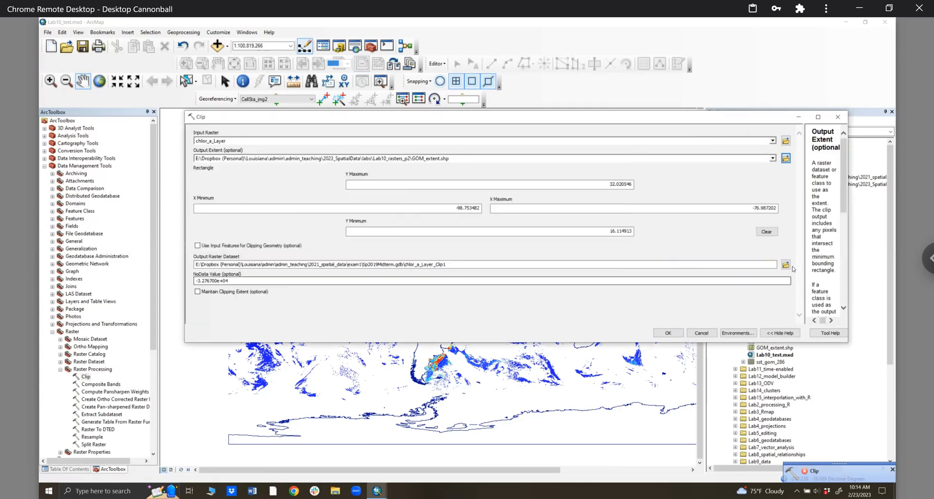
pyautogui.click(785, 265)
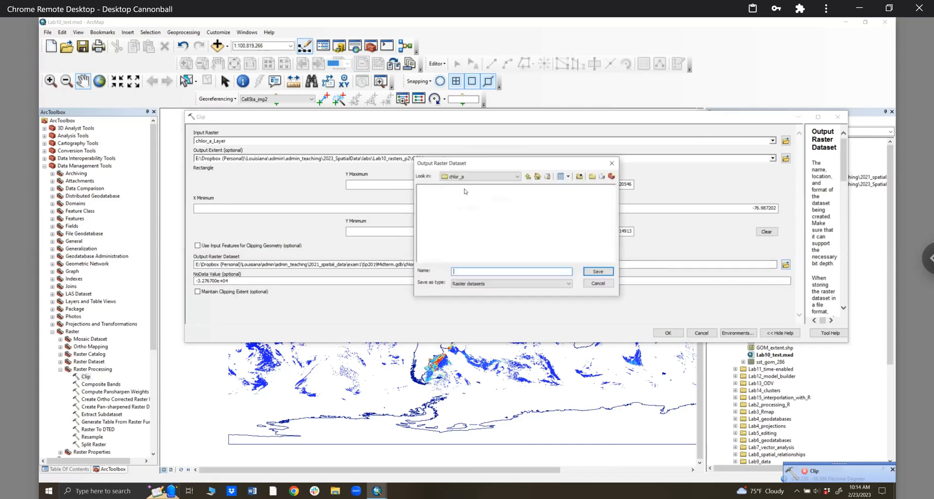